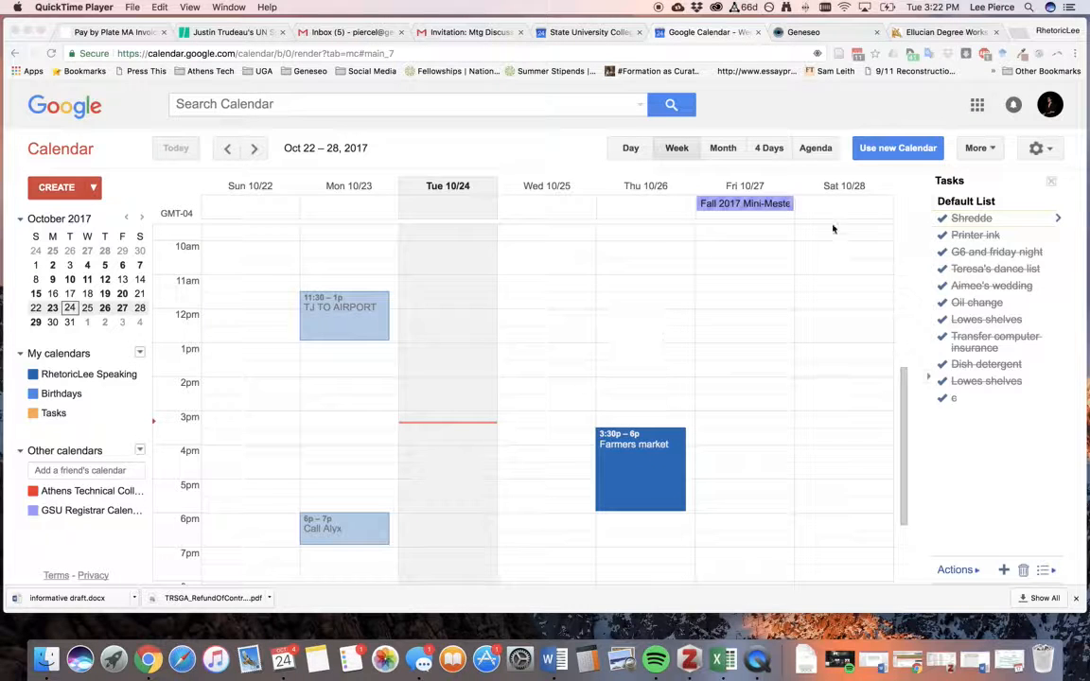
Bring the browser forward, then open and close the Google apps list.
click(978, 110)
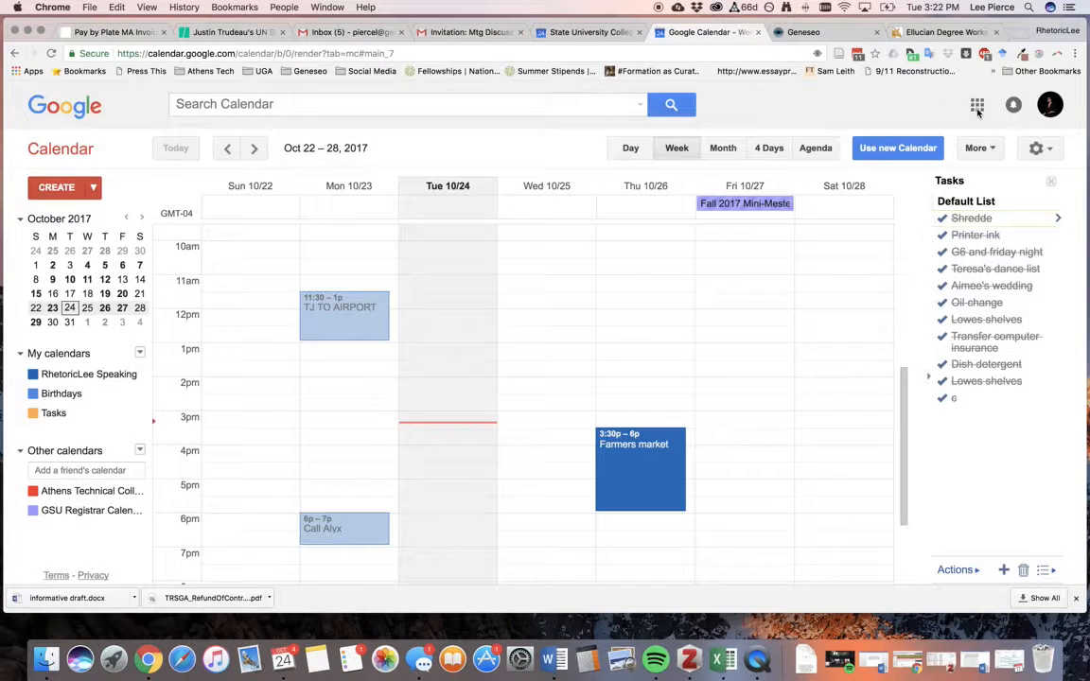
click(977, 106)
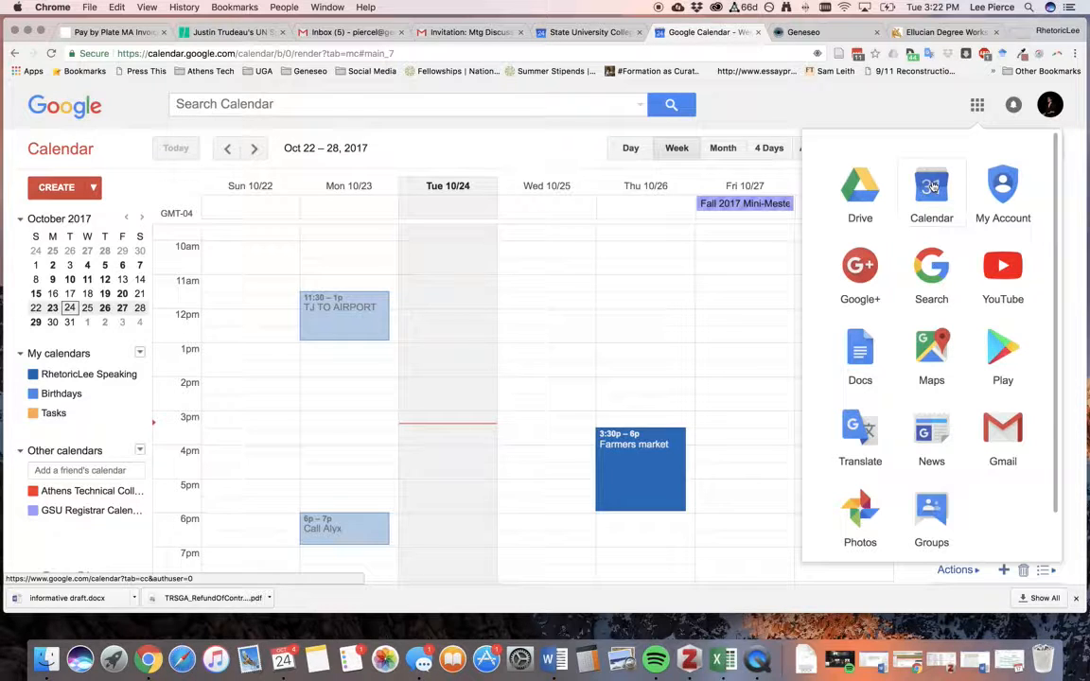
click(849, 121)
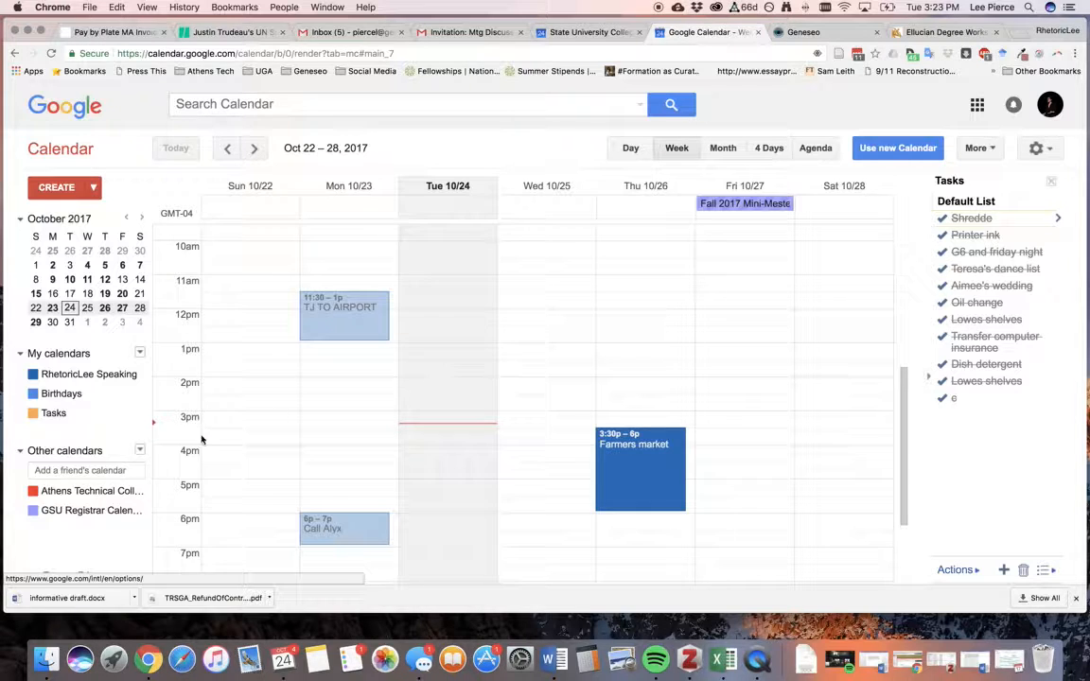
Add the second account's calendar from its address suggestion under Other calendars.
click(106, 470)
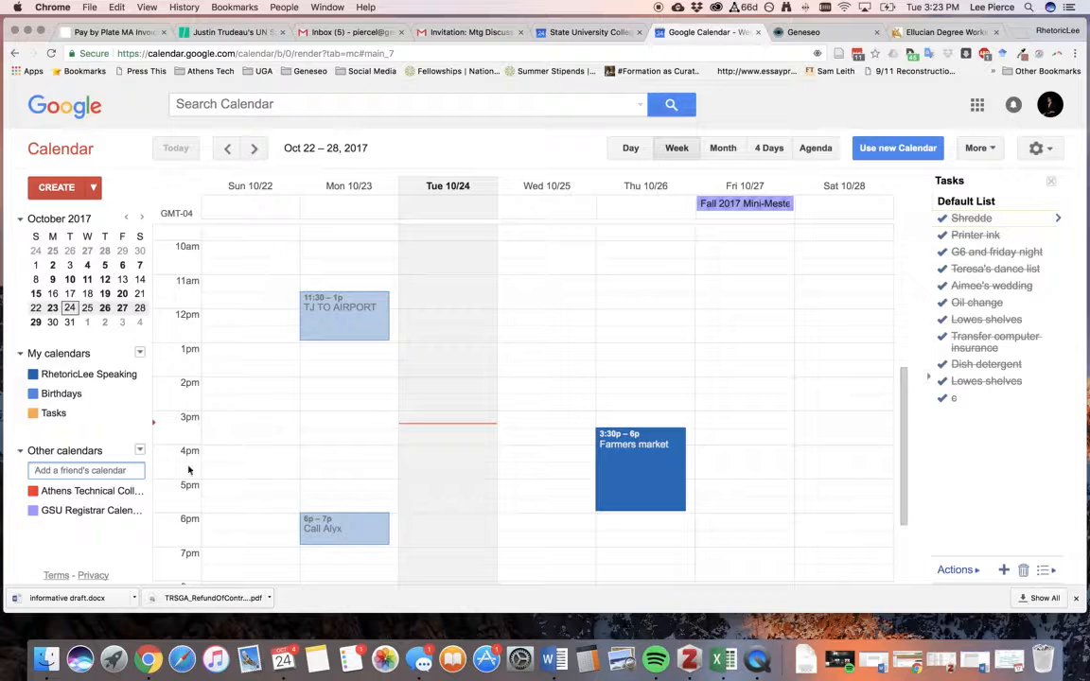
click(85, 470)
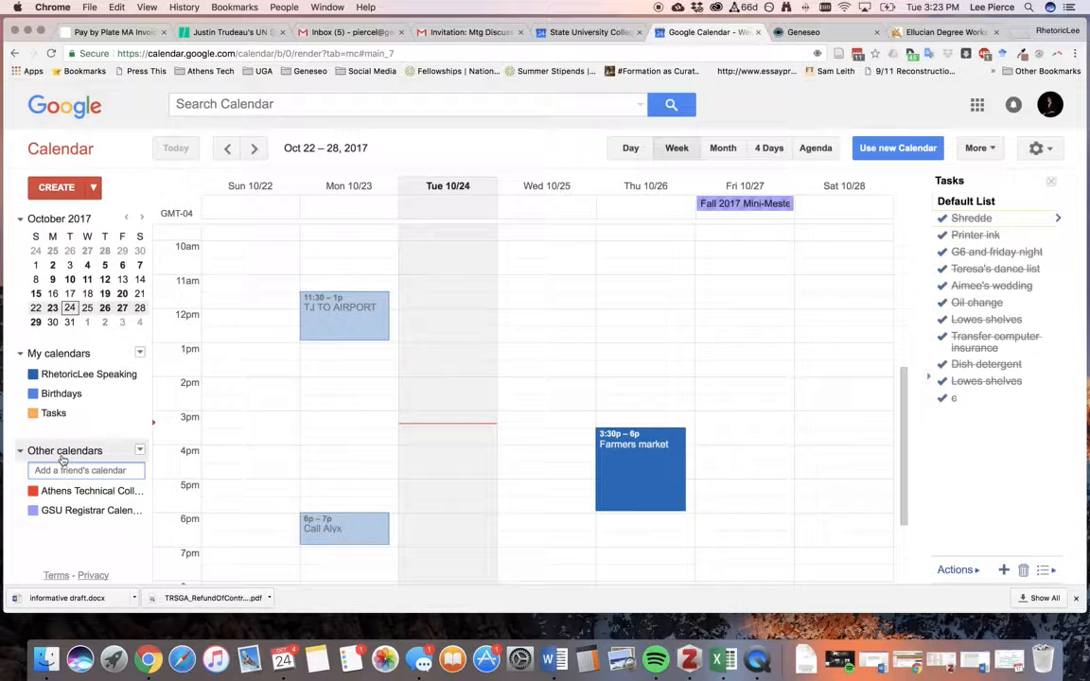
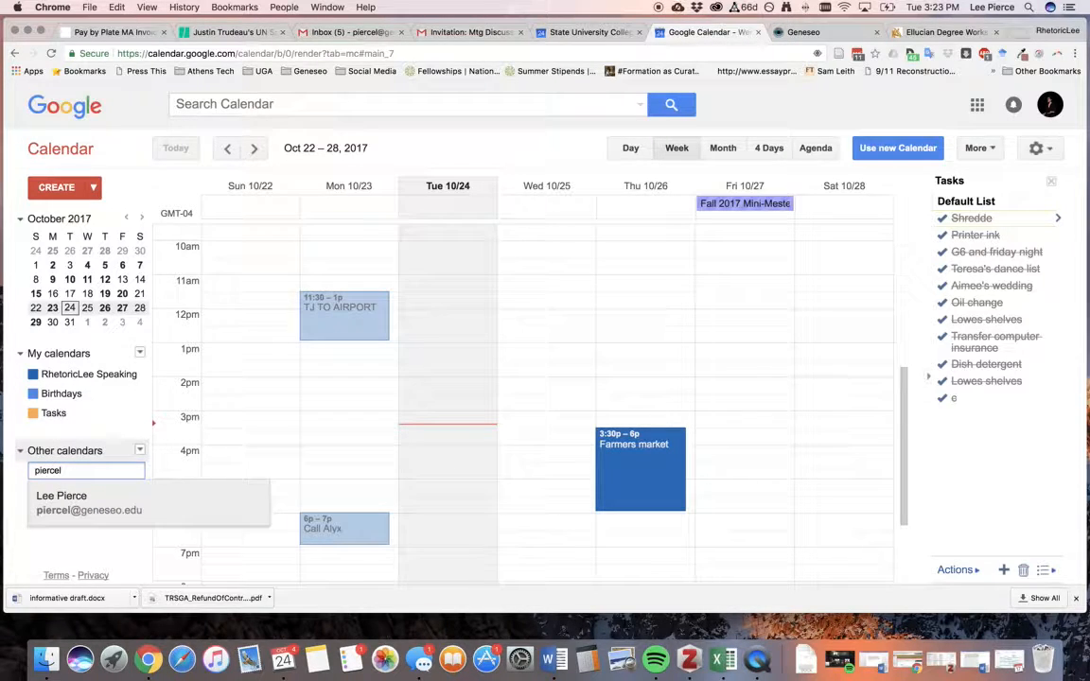
click(84, 511)
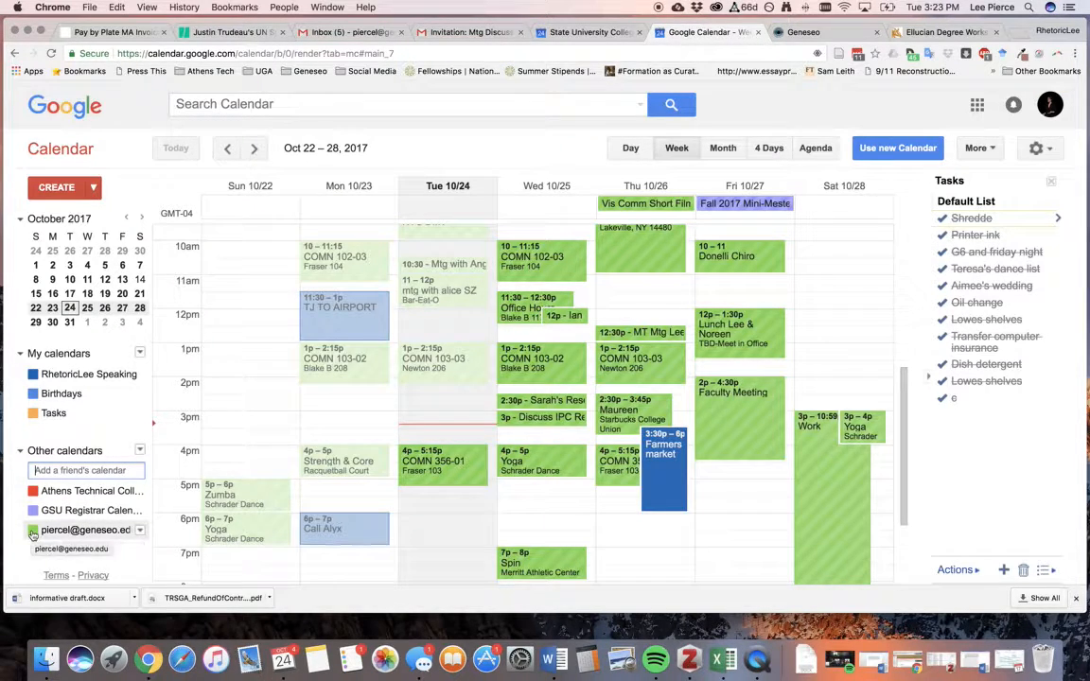
Toggle the added calendar's visibility a few times, leaving its events hidden.
click(32, 532)
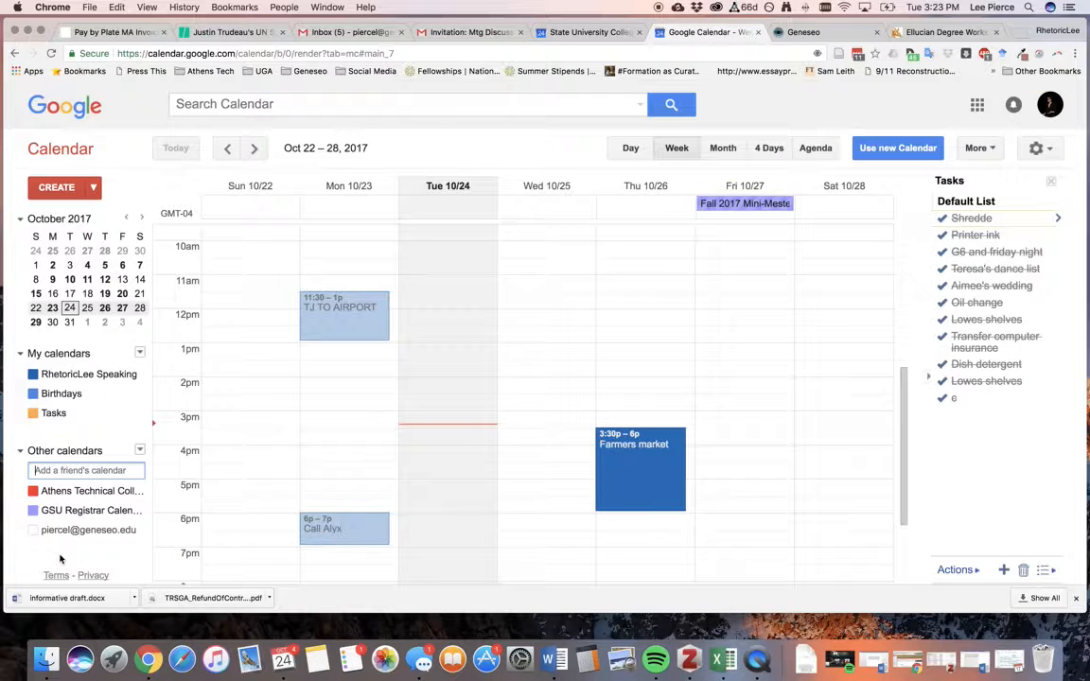
click(33, 530)
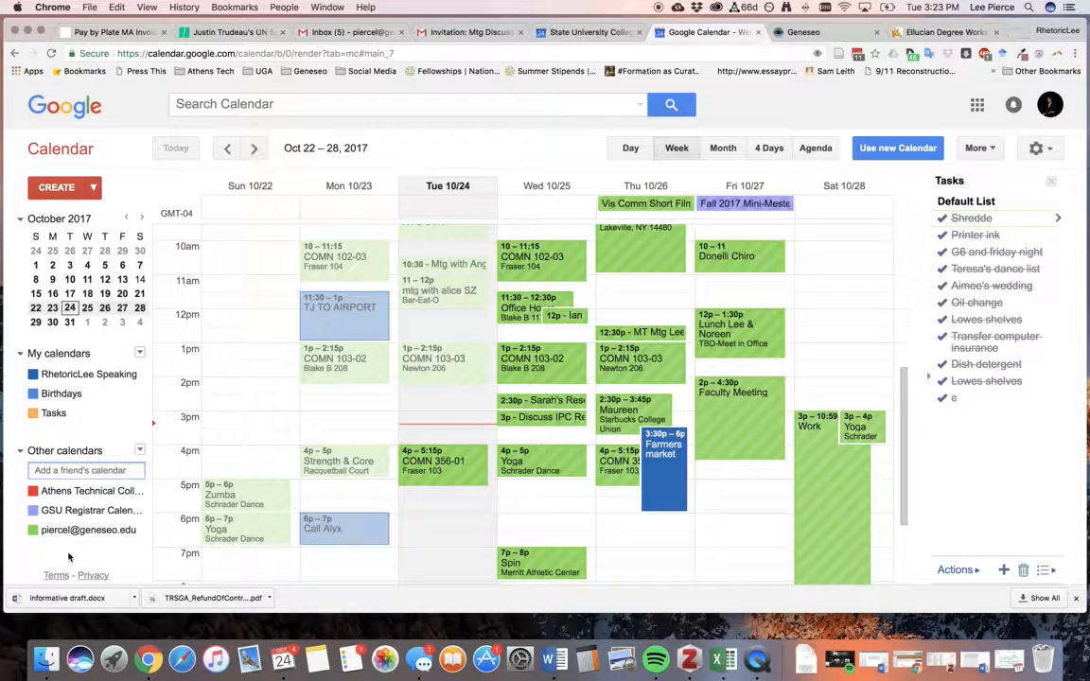
click(33, 529)
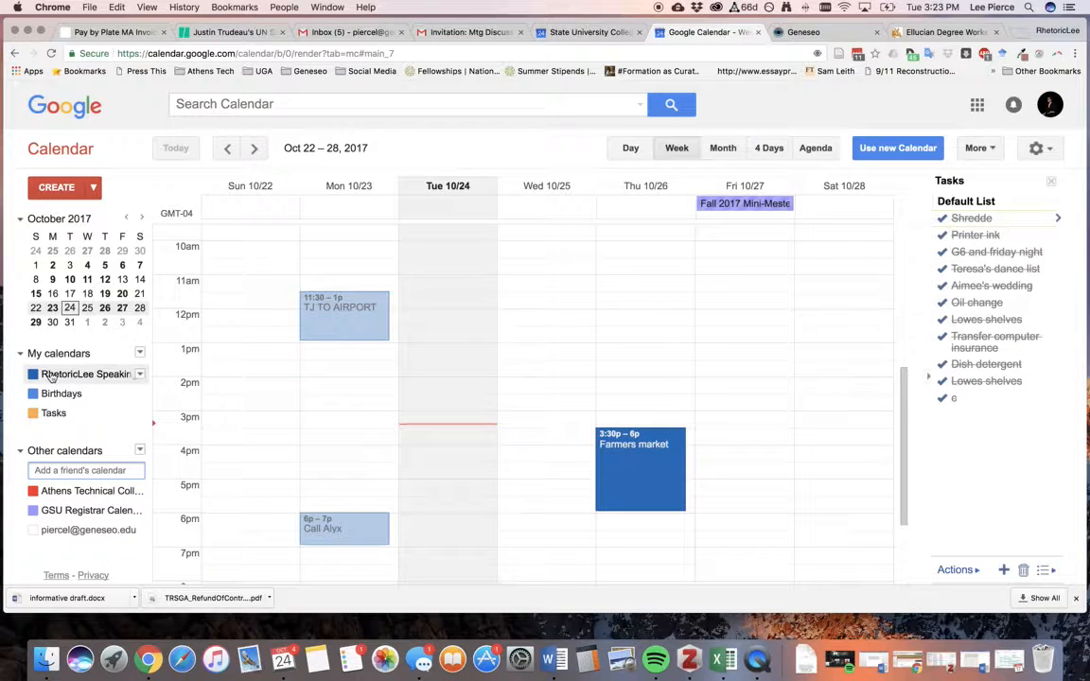
click(62, 530)
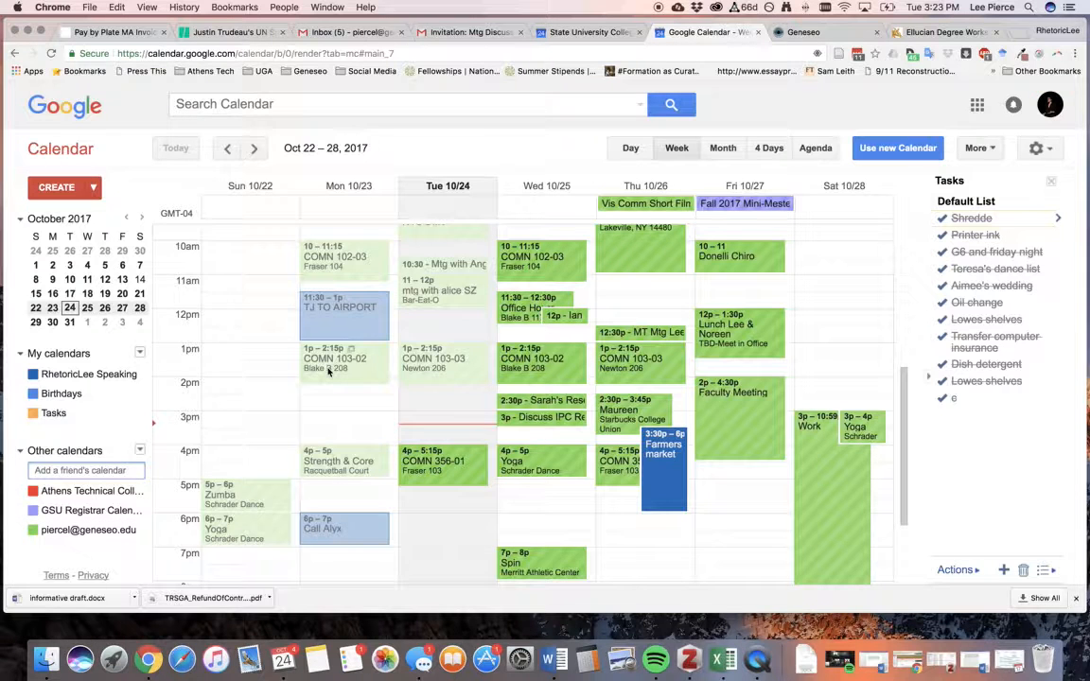
scroll(473, 364, up, 1)
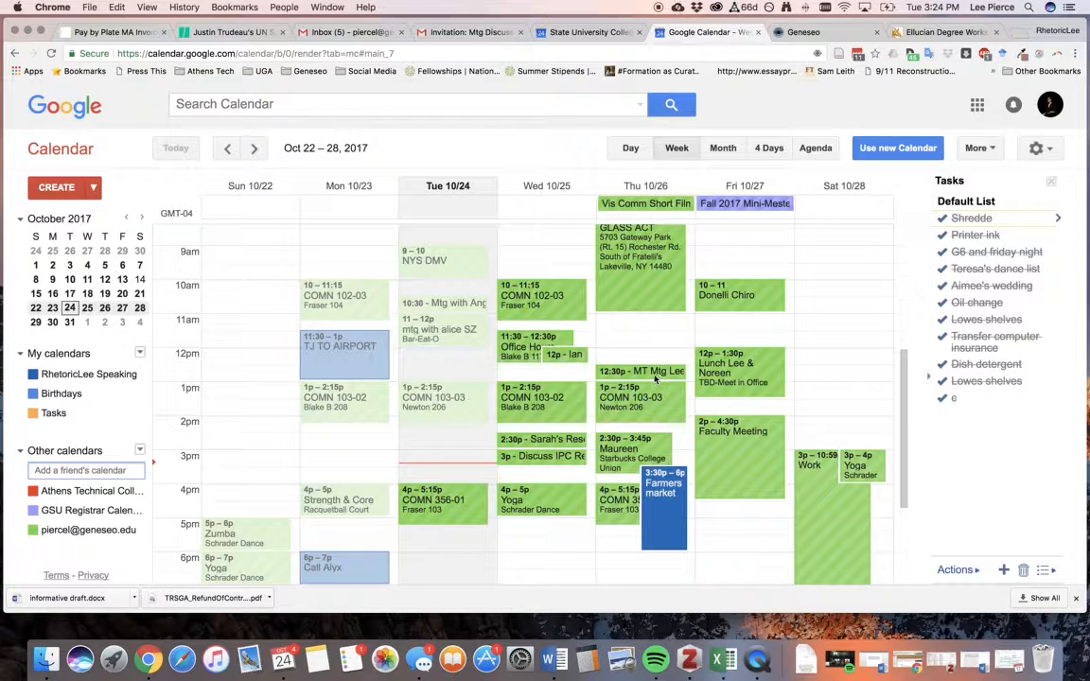
scroll(644, 364, up, 2)
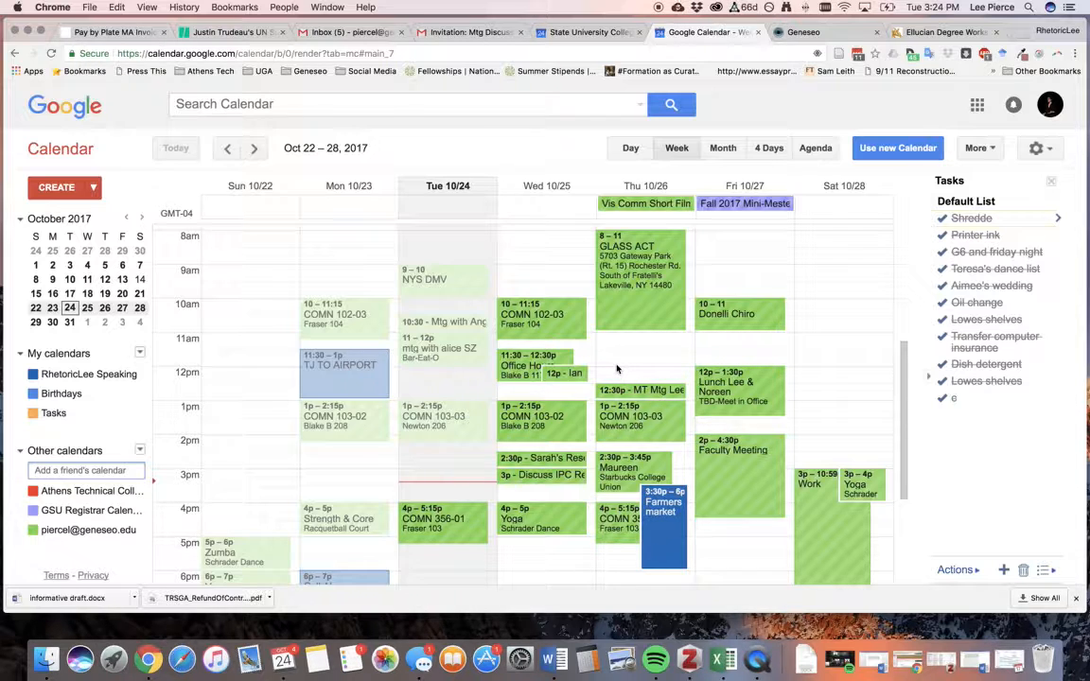
click(34, 530)
scroll(663, 435, down, 1)
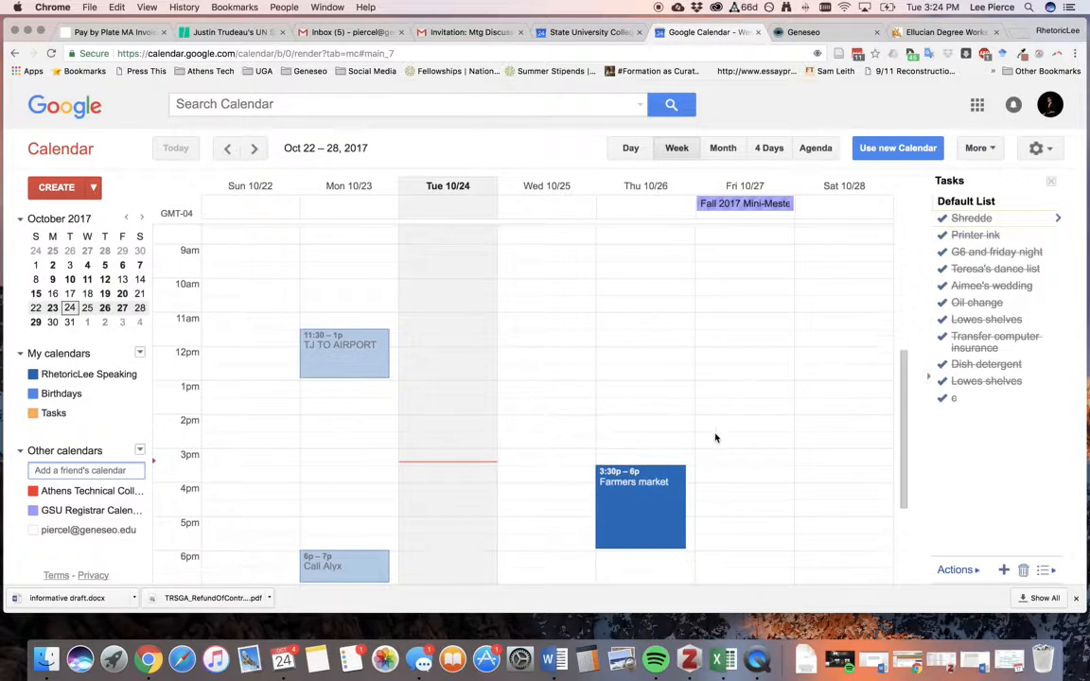
scroll(714, 437, down, 3)
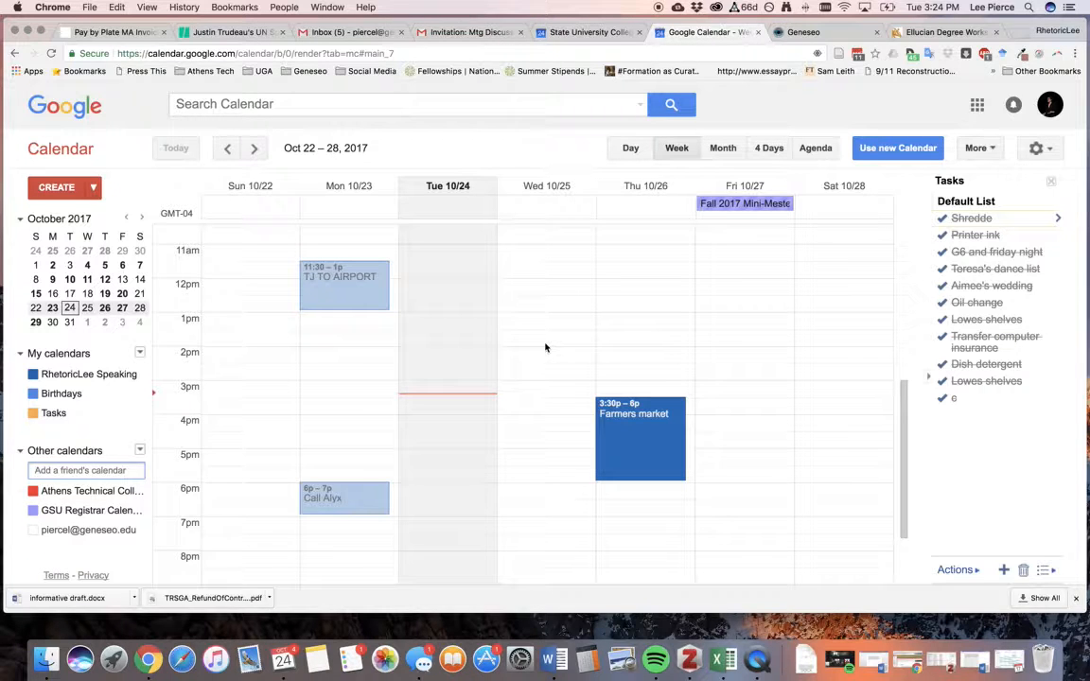
scroll(545, 347, up, 2)
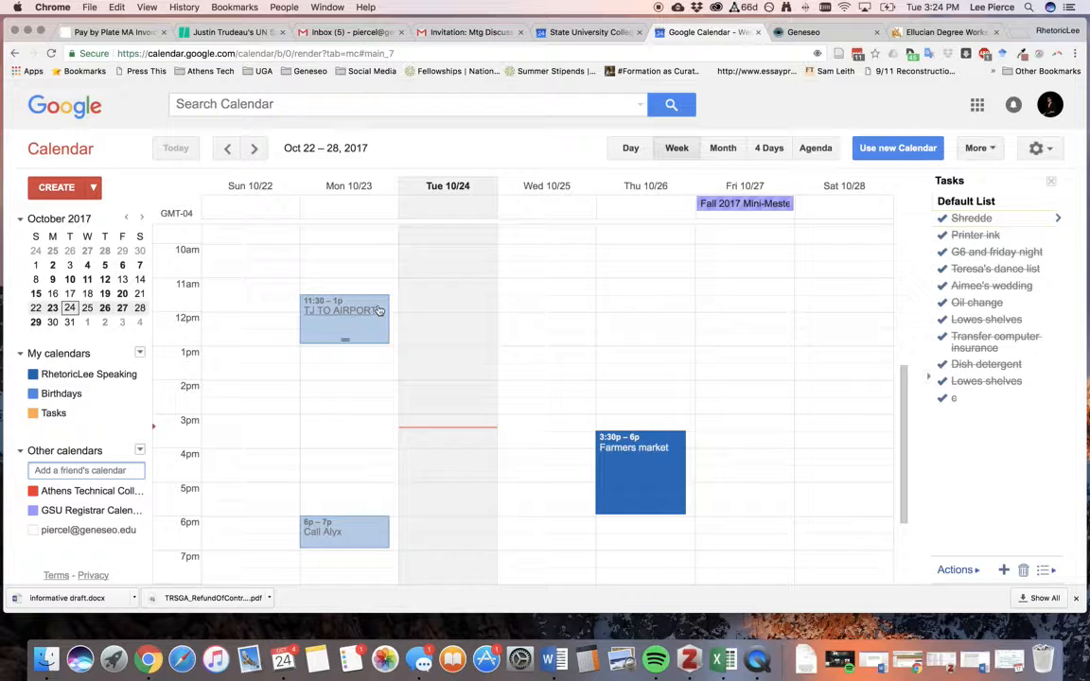
scroll(544, 332, up, 1)
Create a 10–11am 'Public Speaking' event on Mon Oct 23, repeating weekly Monday, Wednesday, Friday.
double_click(349, 280)
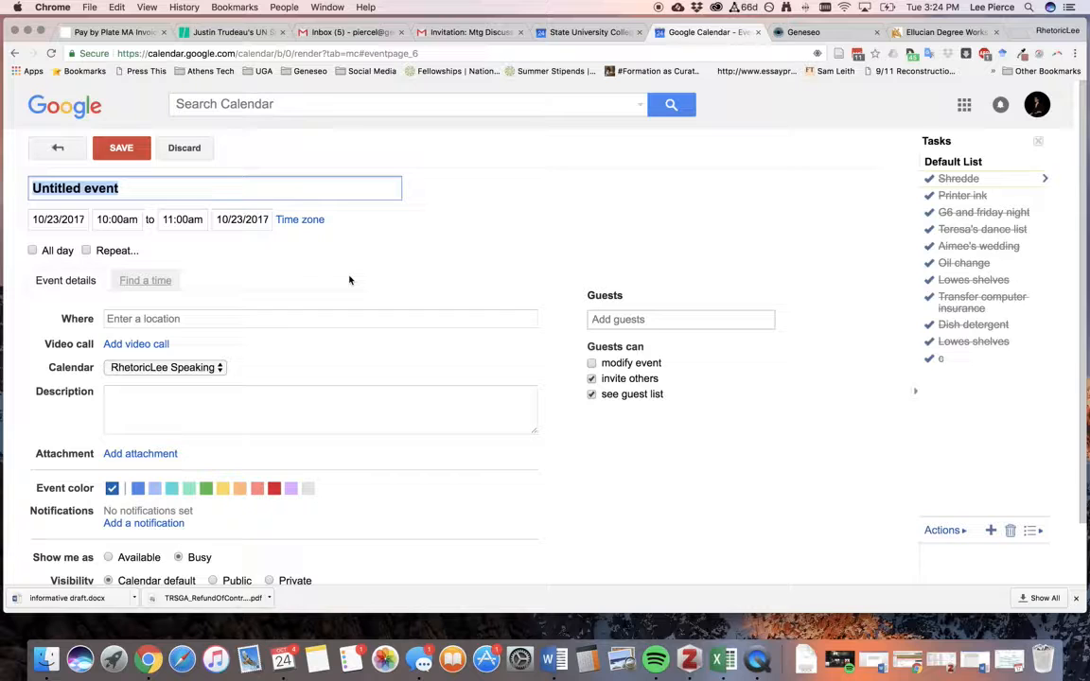
text(Public Speaking)
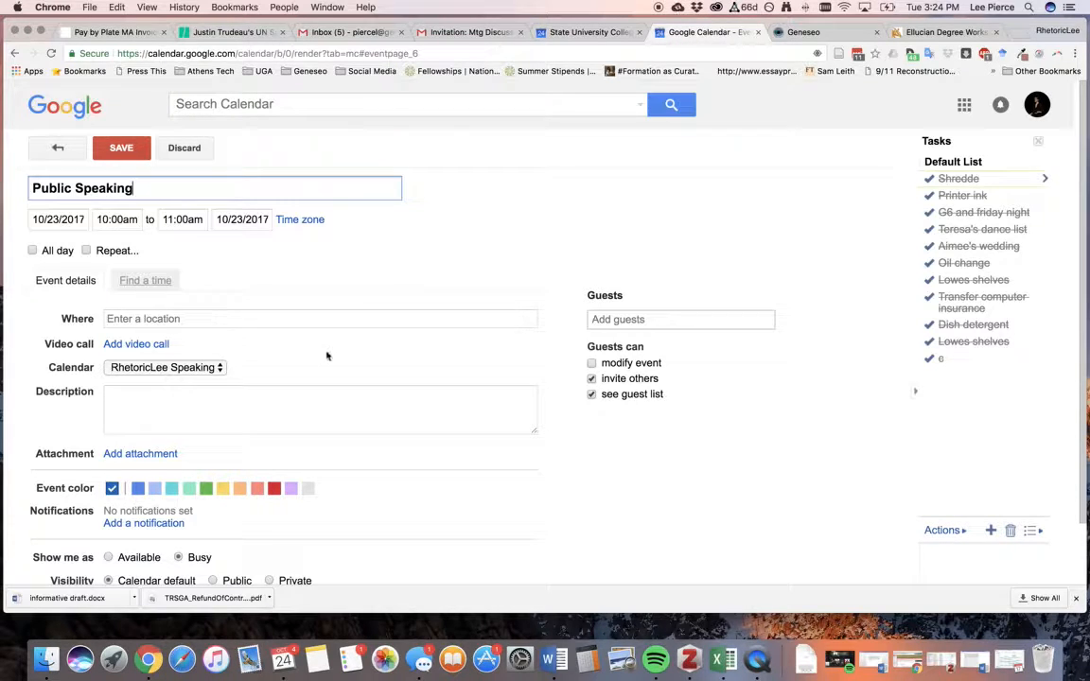
click(88, 251)
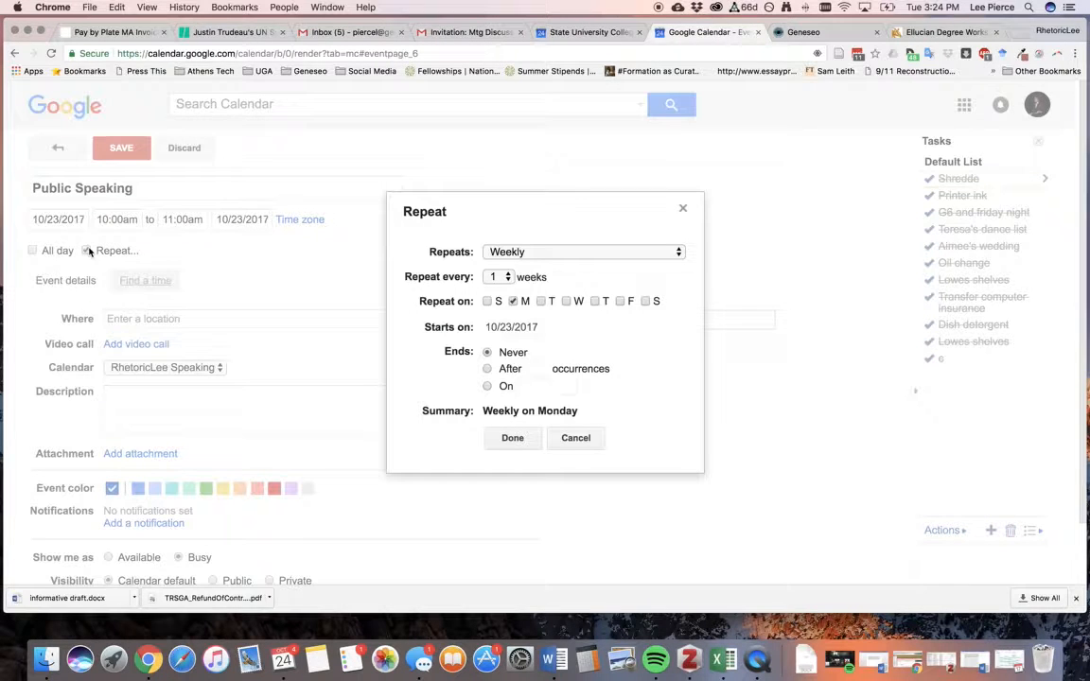
click(566, 301)
click(620, 301)
click(517, 439)
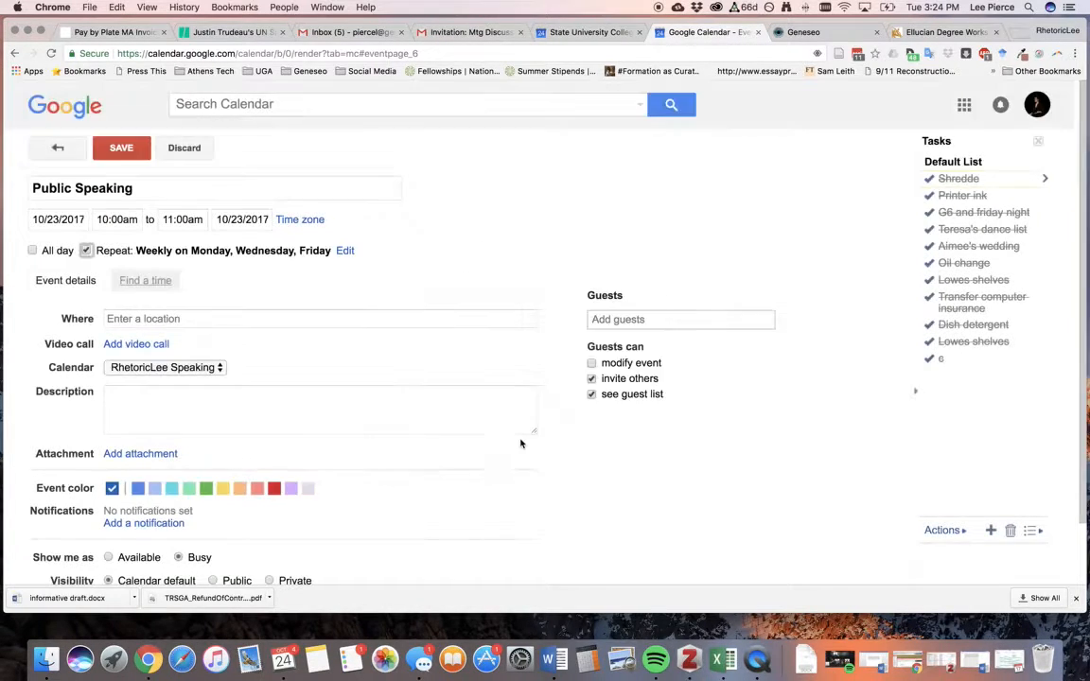
click(119, 148)
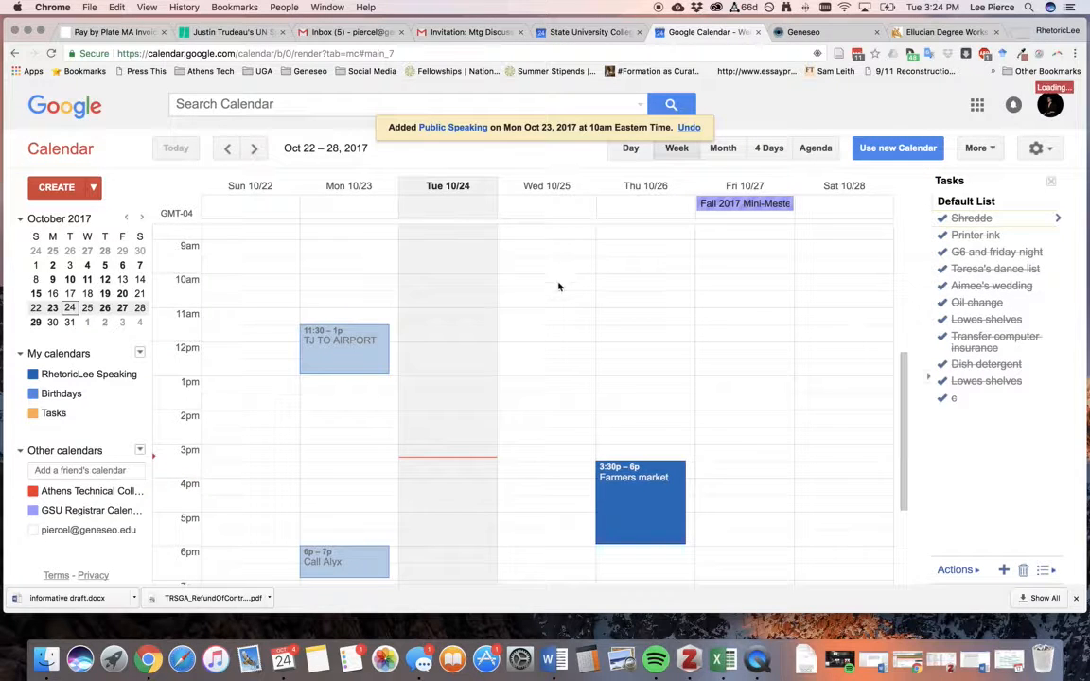
scroll(494, 274, up, 1)
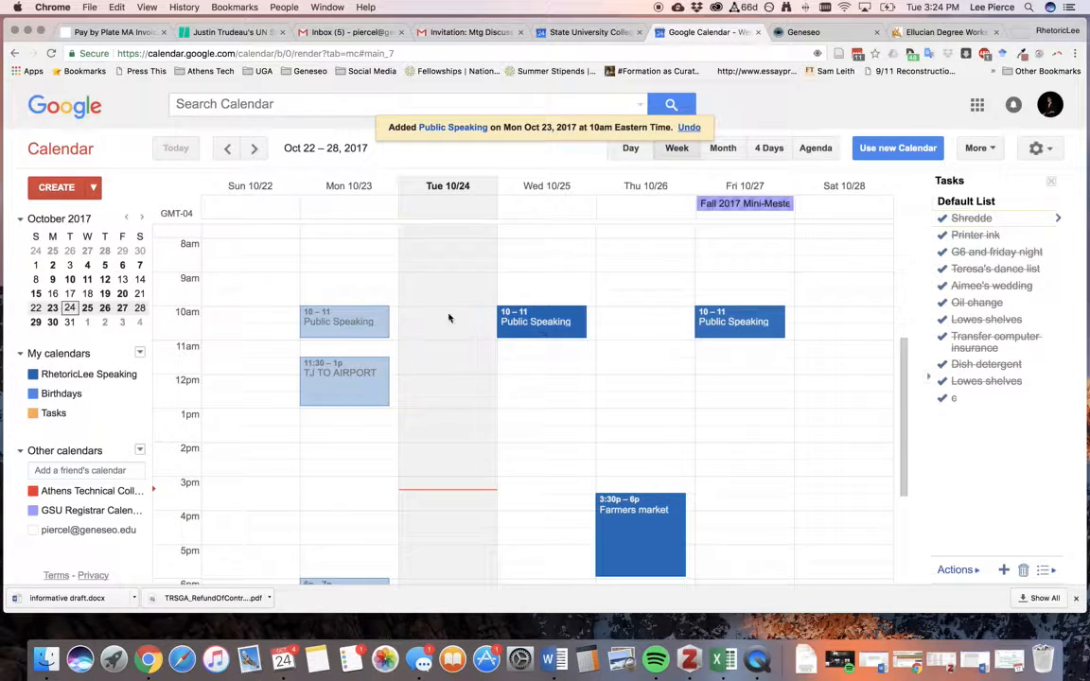
Turn the added calendar back on so its events appear beside the Public Speaking blocks.
click(146, 530)
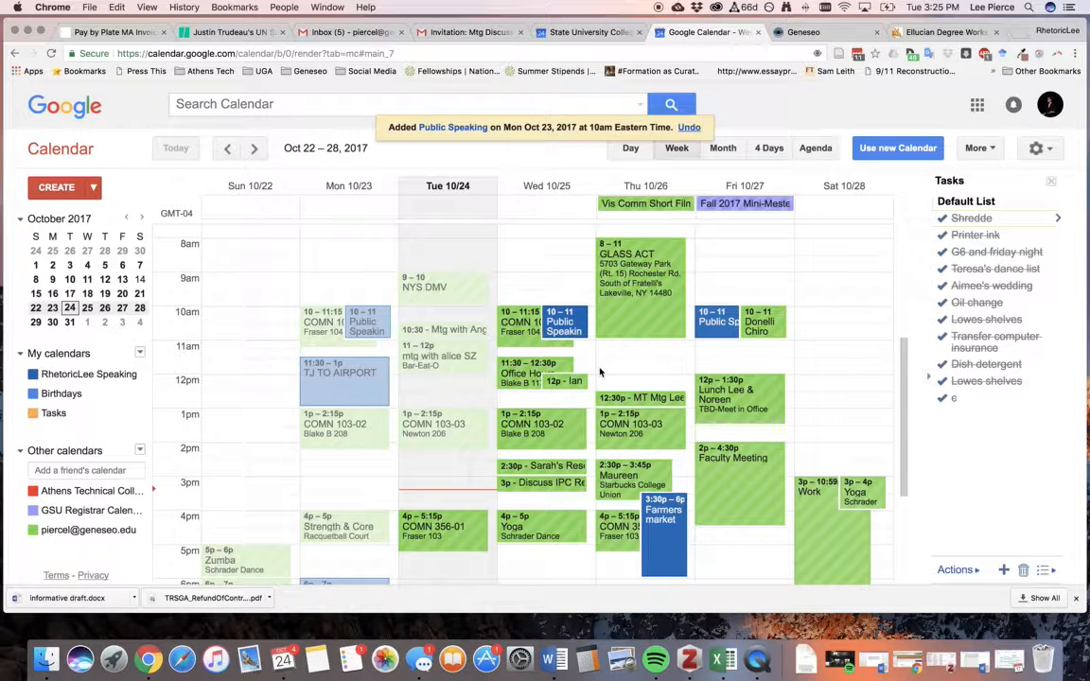
scroll(598, 372, down, 1)
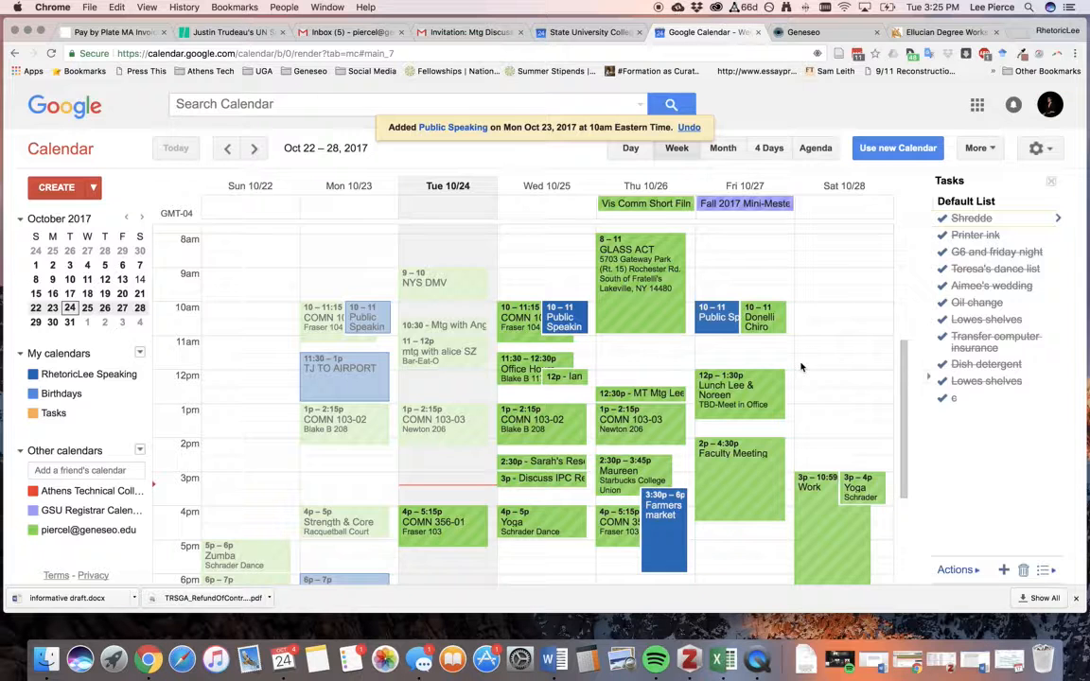
scroll(800, 367, down, 1)
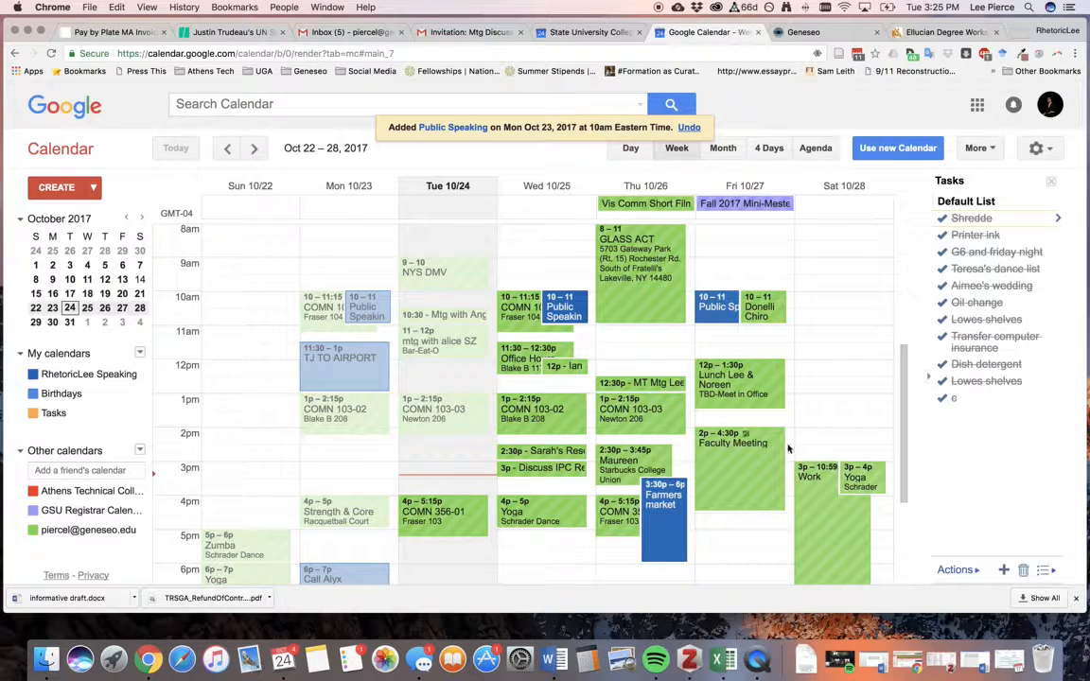
click(617, 330)
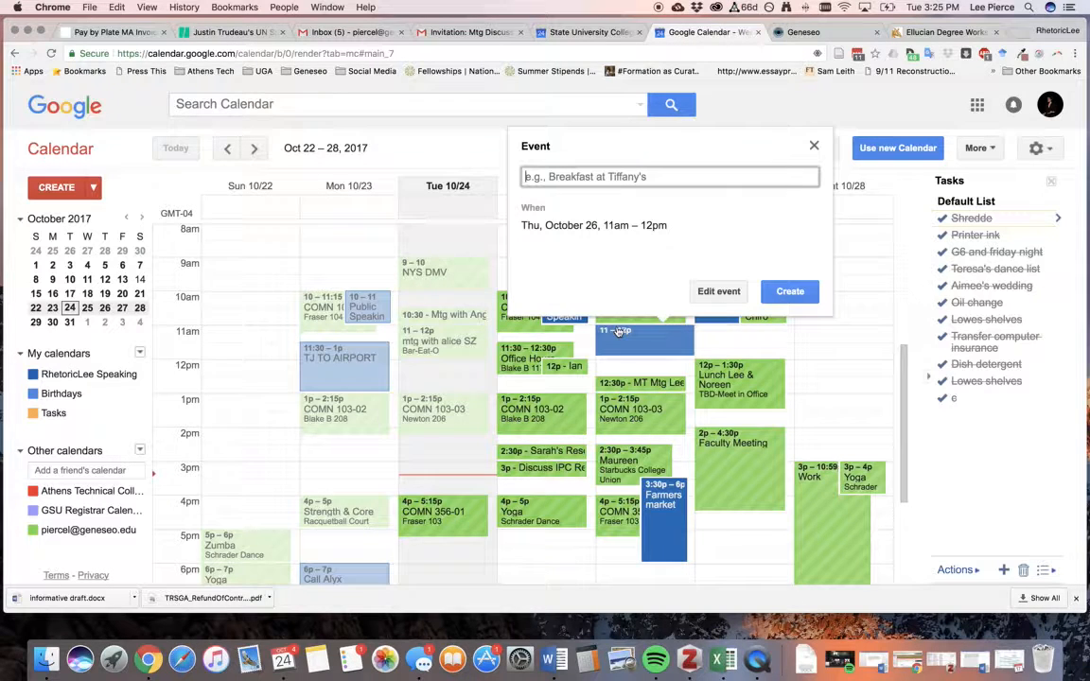
click(727, 294)
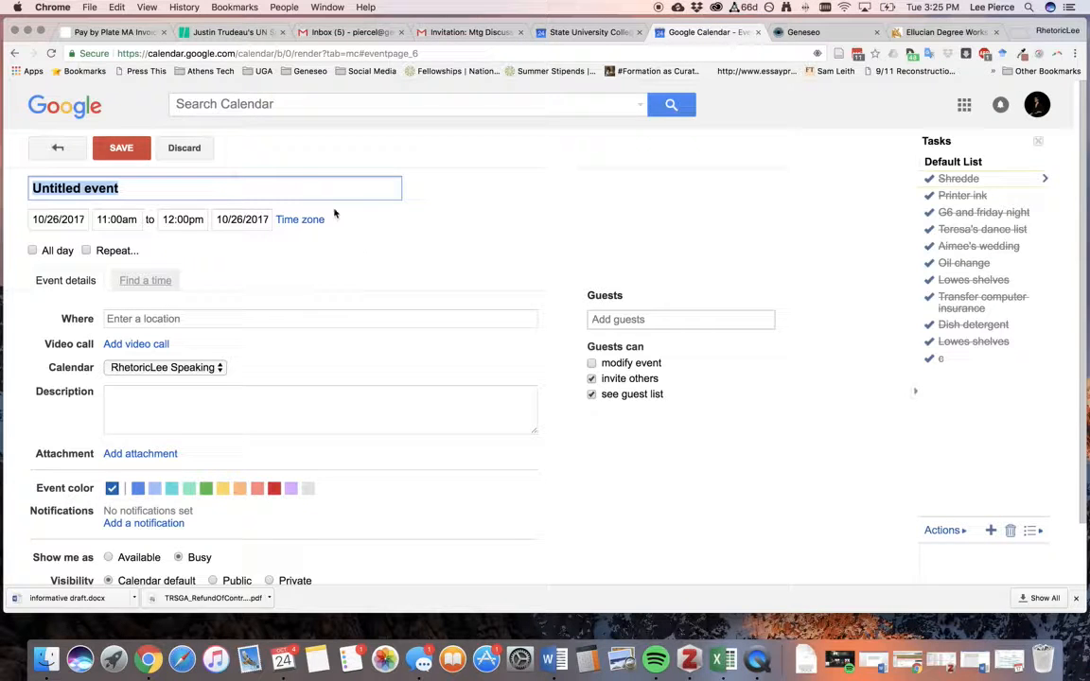
click(57, 148)
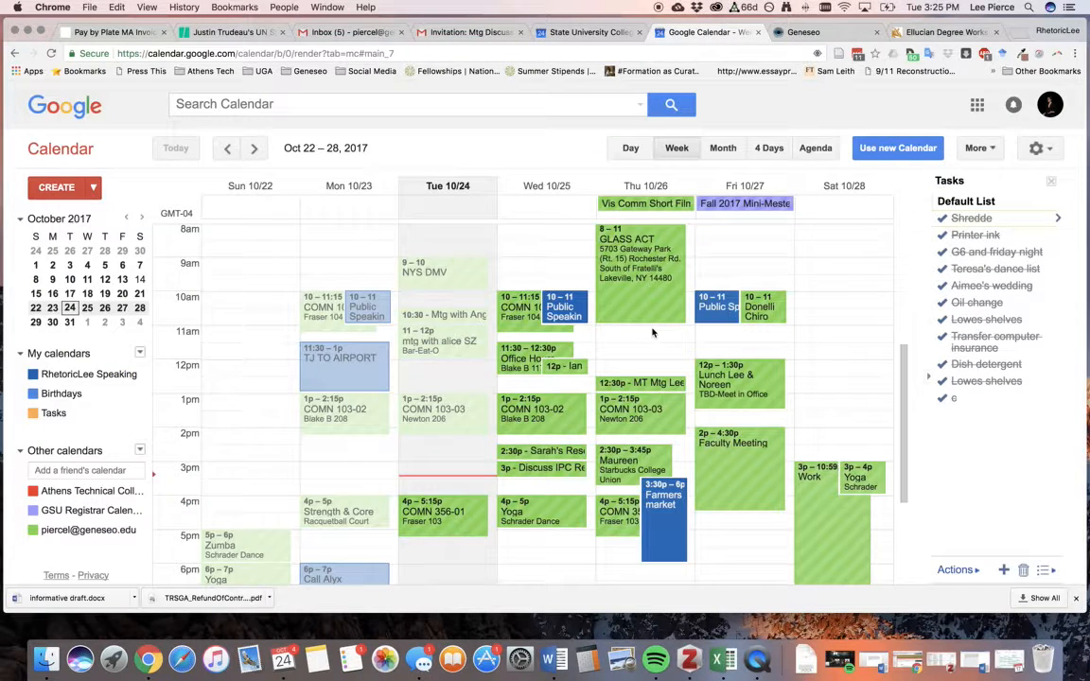
double_click(651, 332)
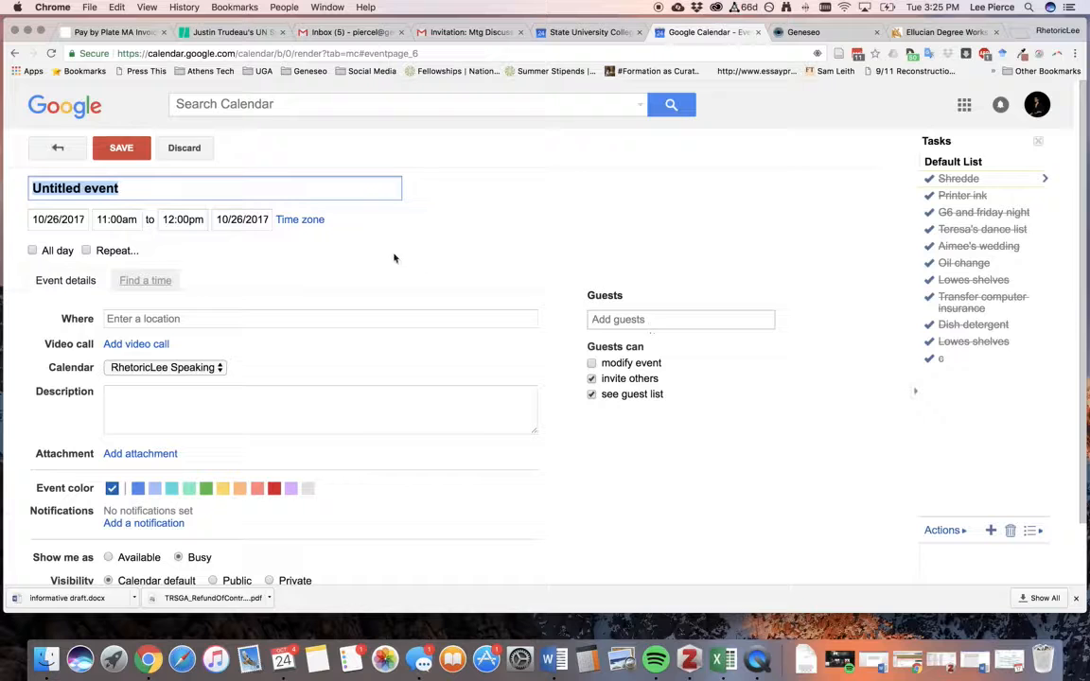
click(57, 144)
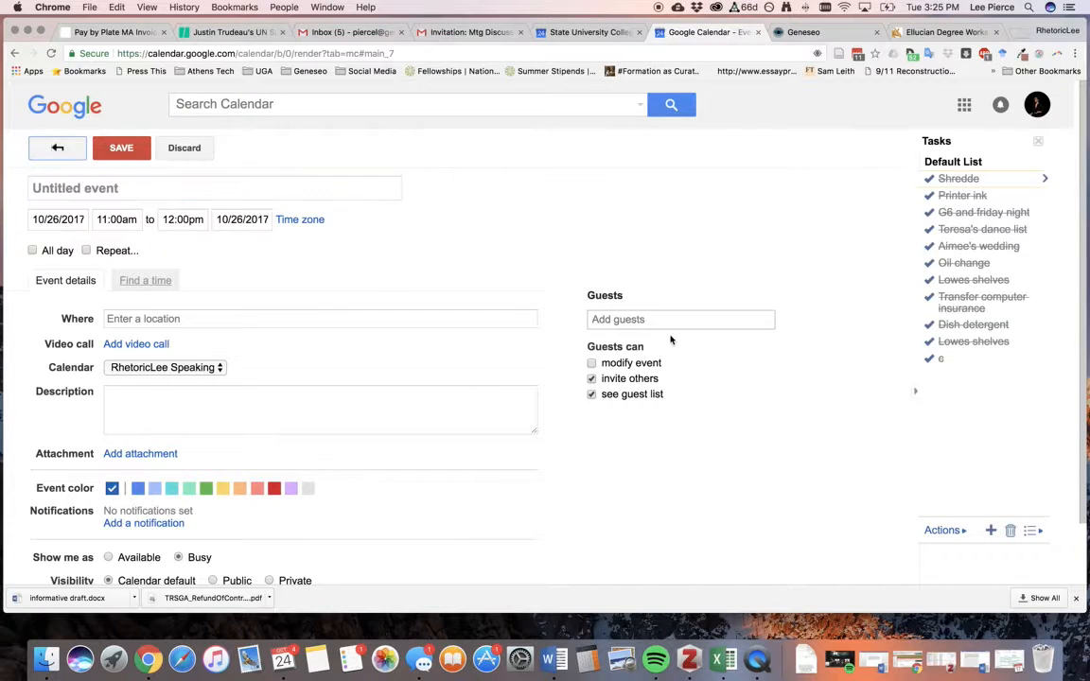
click(634, 333)
click(634, 333)
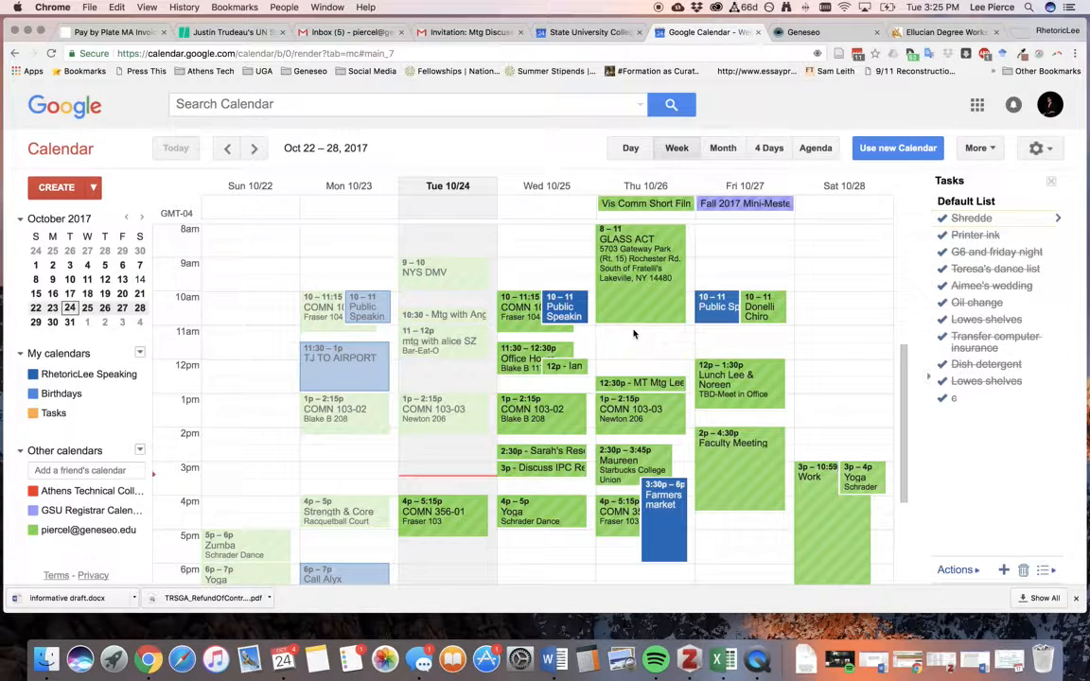
double_click(636, 335)
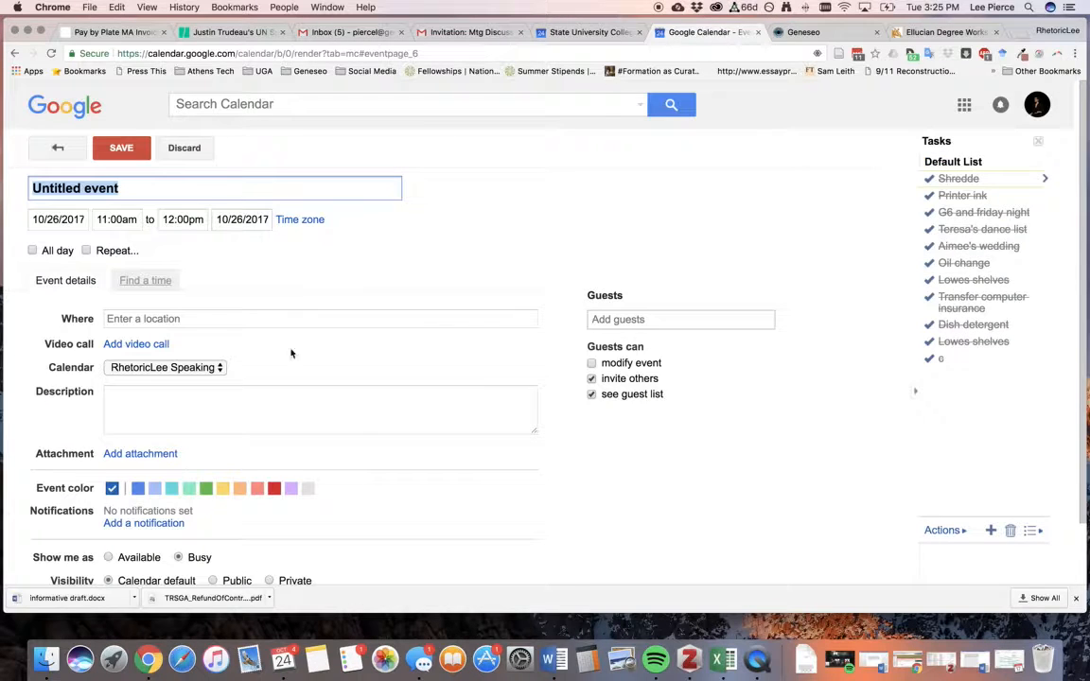
click(70, 153)
click(655, 336)
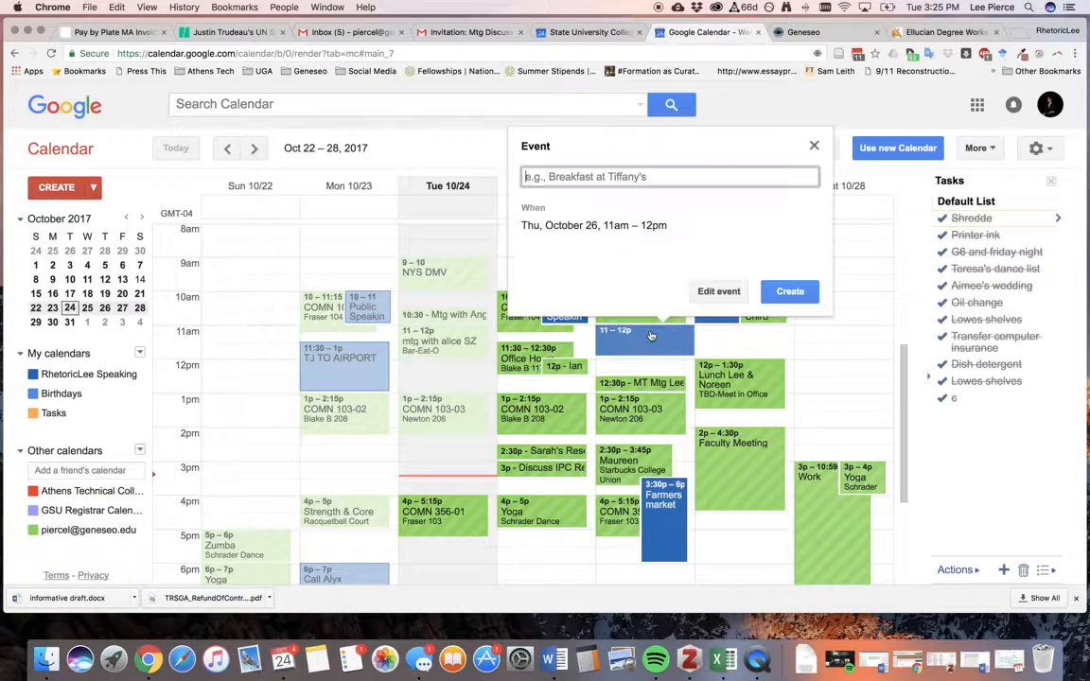
click(718, 292)
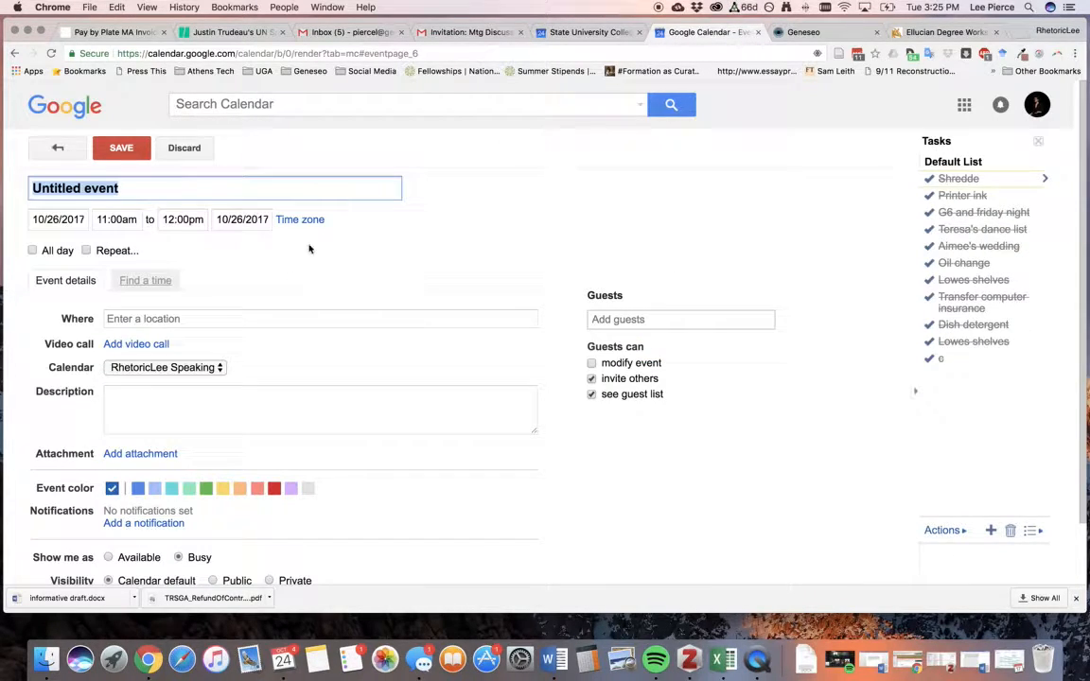
click(47, 150)
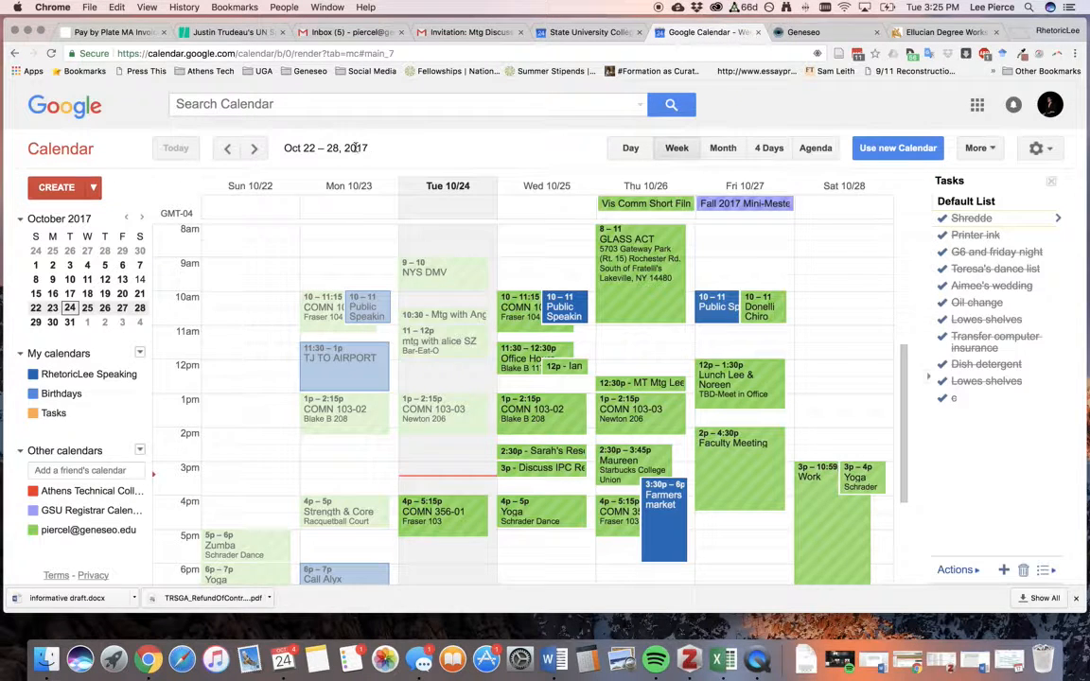
Move ahead to Nov 12–18, hide the Geneseo calendar, then step back to Nov 5–11.
click(253, 148)
click(254, 149)
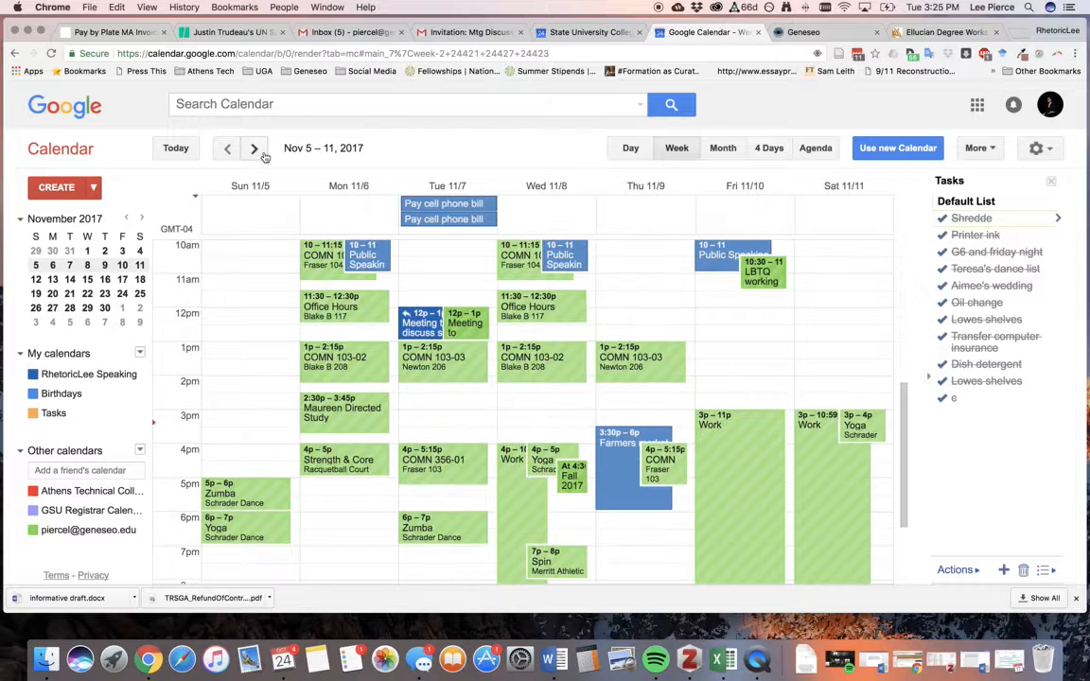
click(254, 149)
scroll(683, 327, up, 1)
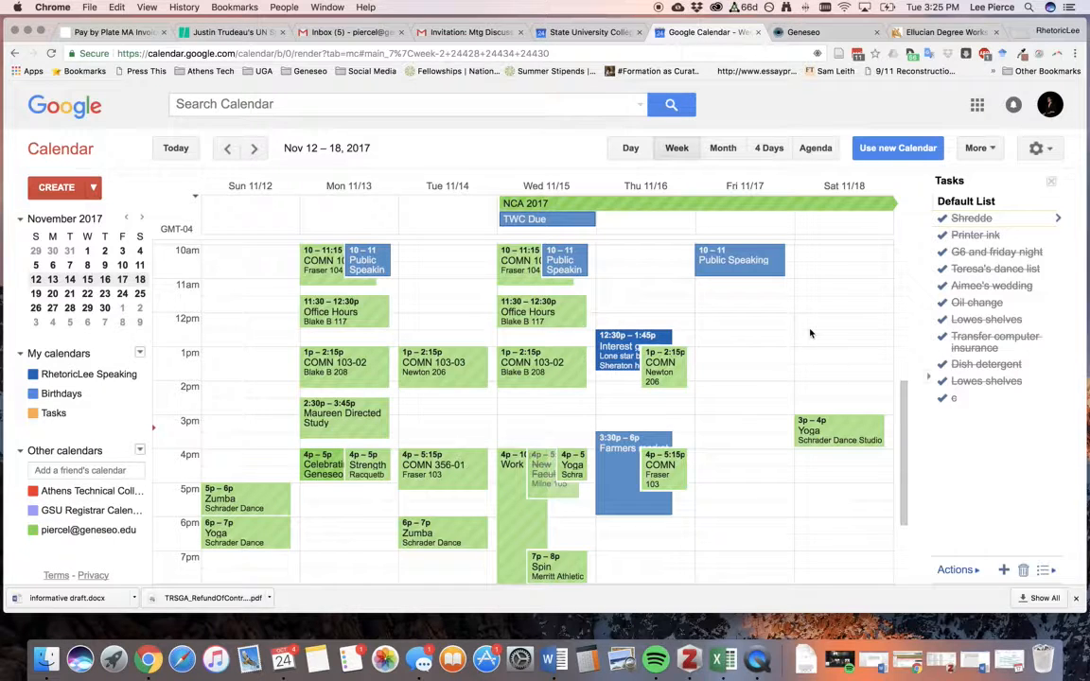
click(35, 530)
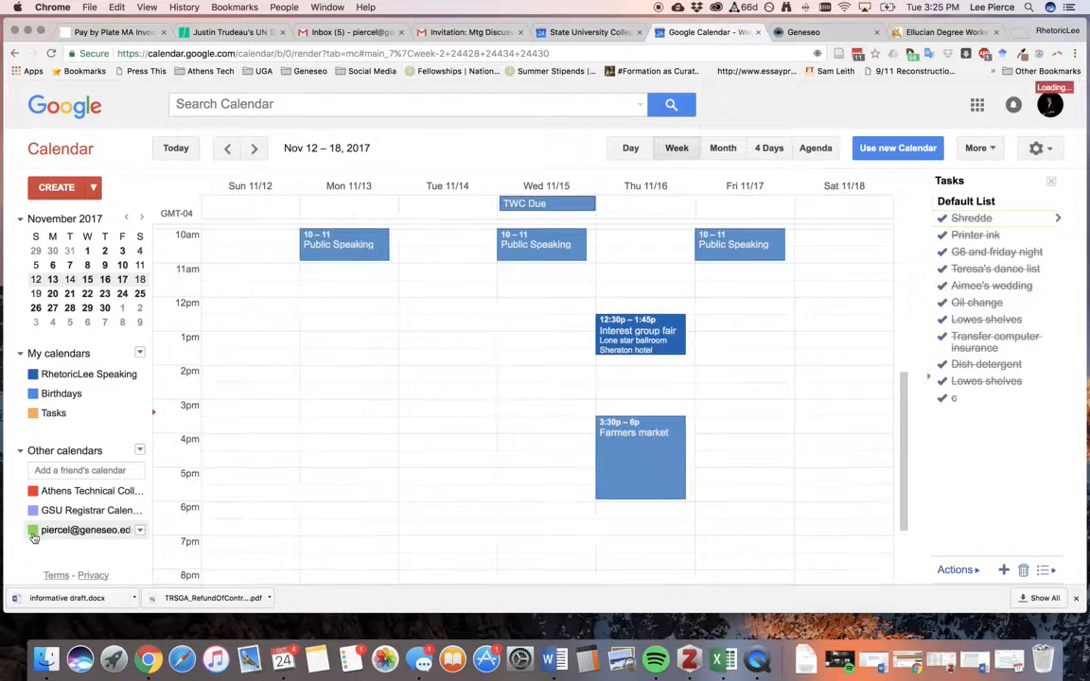
click(227, 148)
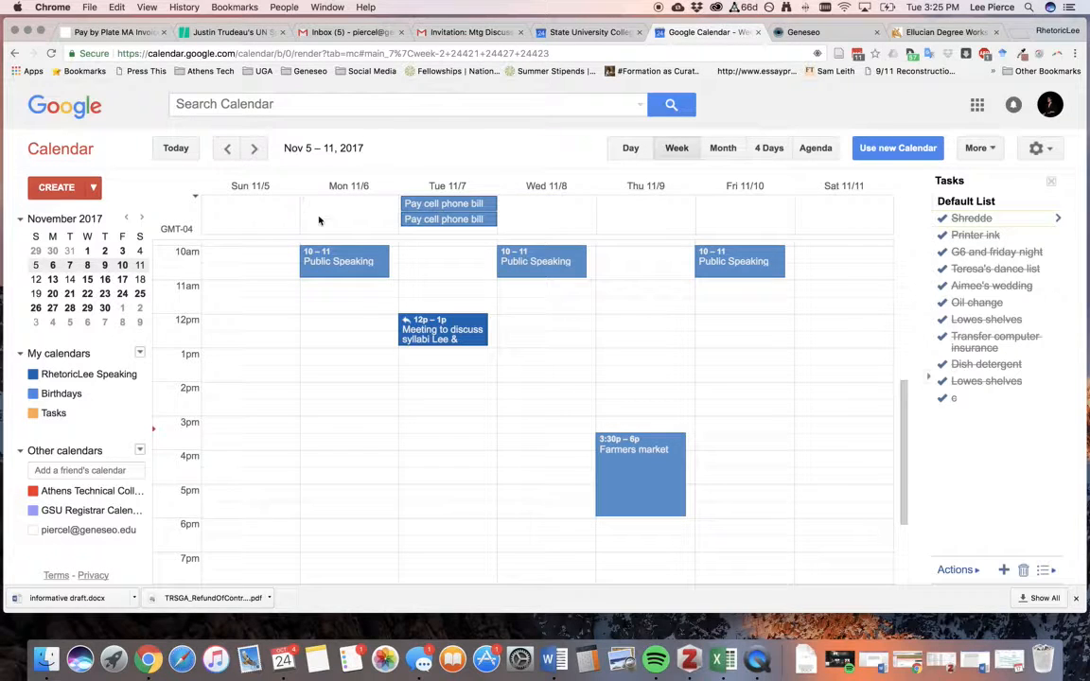
scroll(569, 365, up, 2)
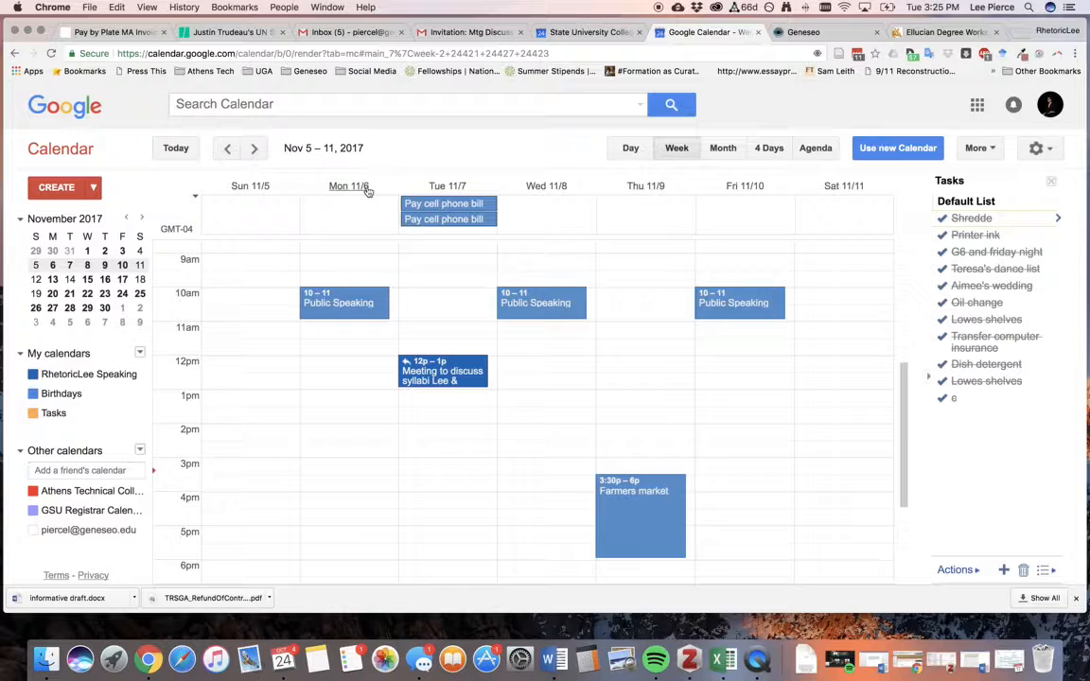
Start a Monday 11/6 noon event with the second account as guest, then restore the closed tab.
double_click(339, 368)
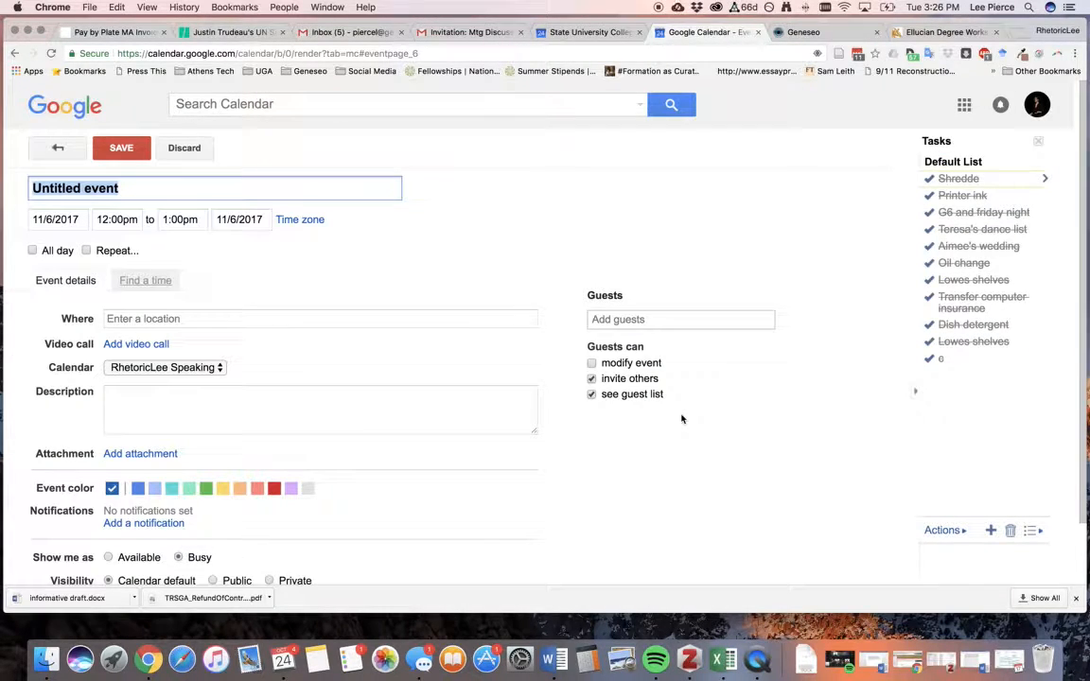
click(645, 319)
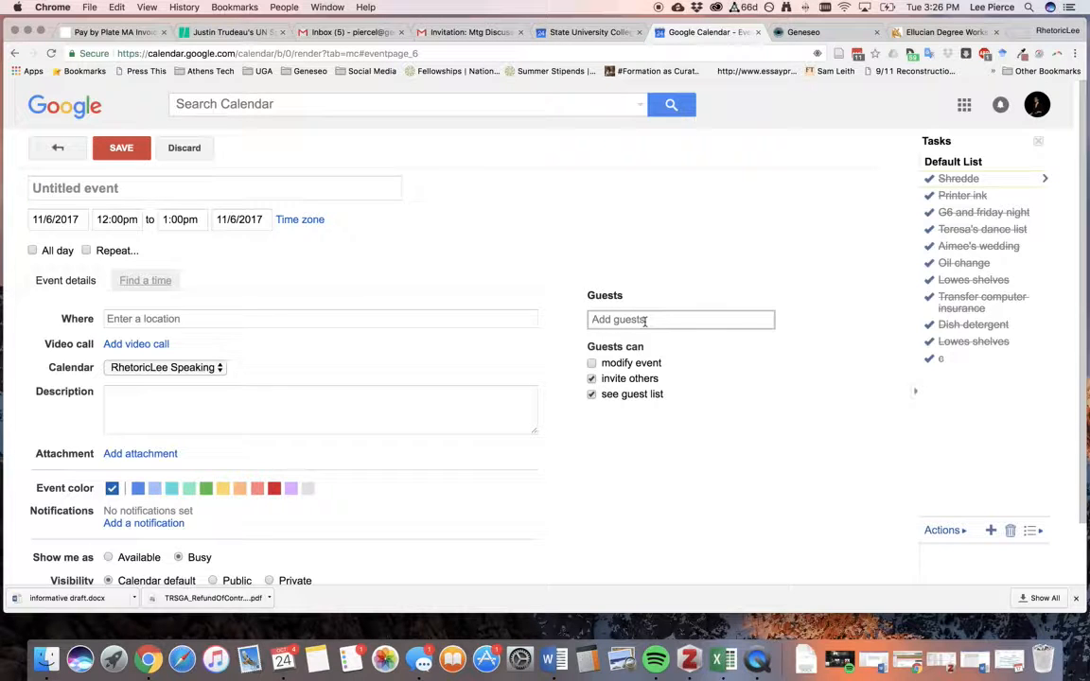
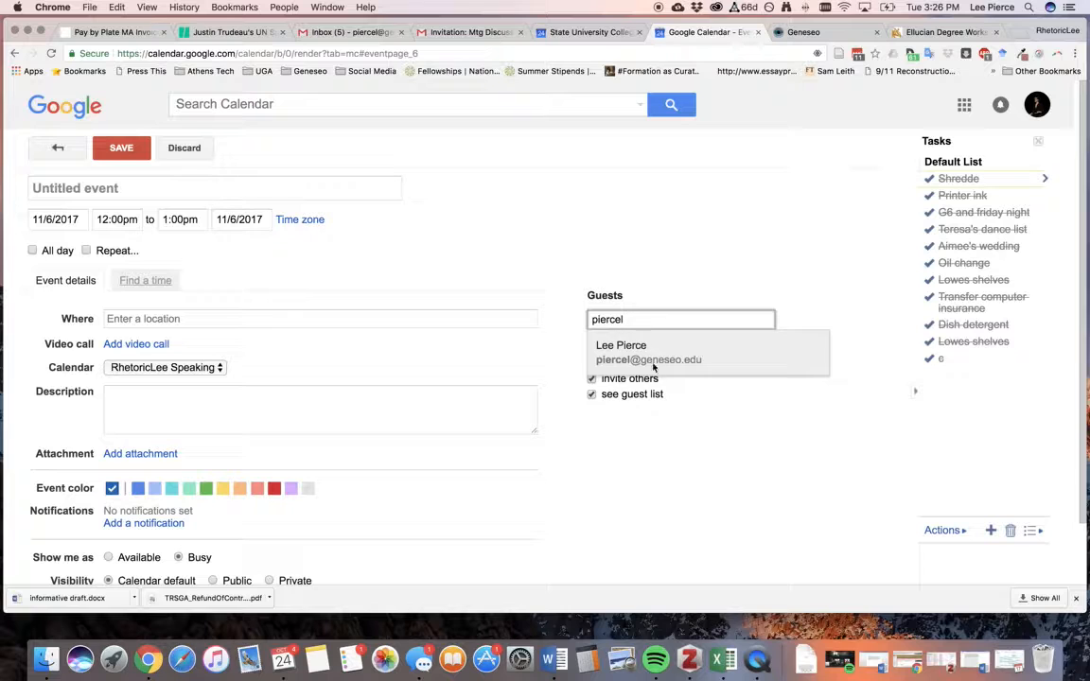
click(650, 358)
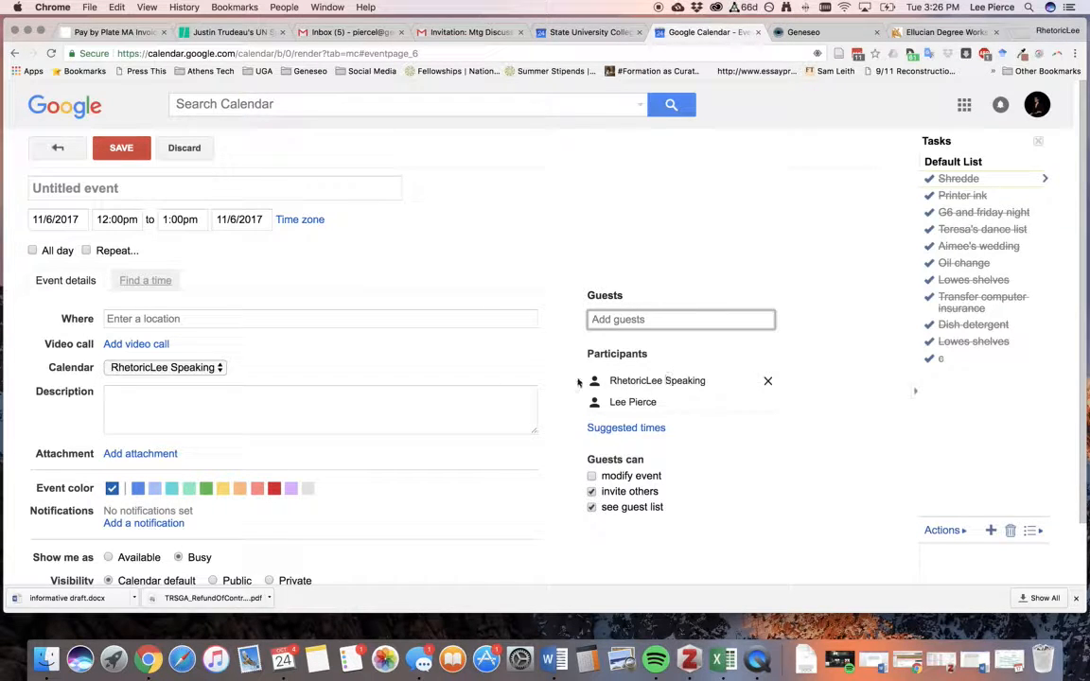
click(625, 428)
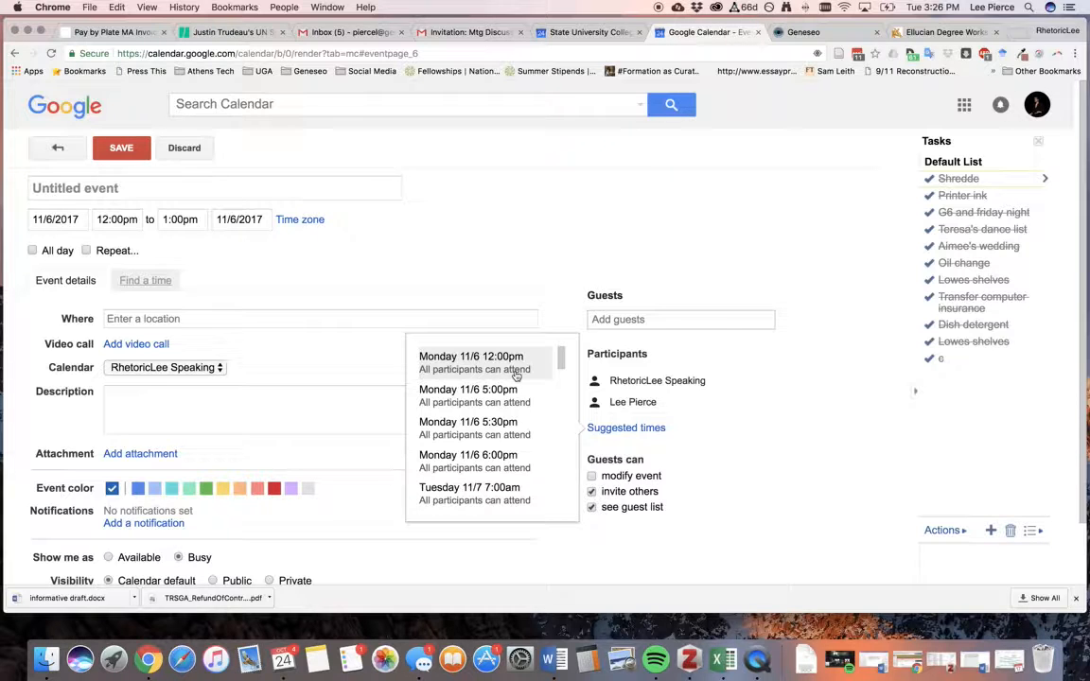
click(757, 34)
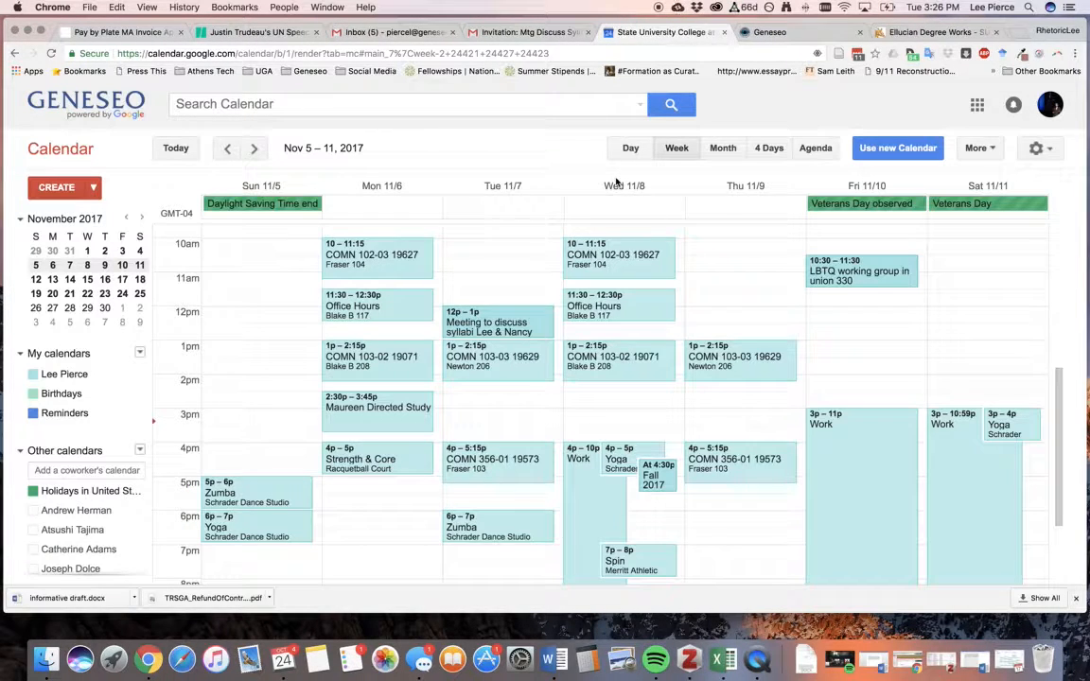
key(super+shift+t)
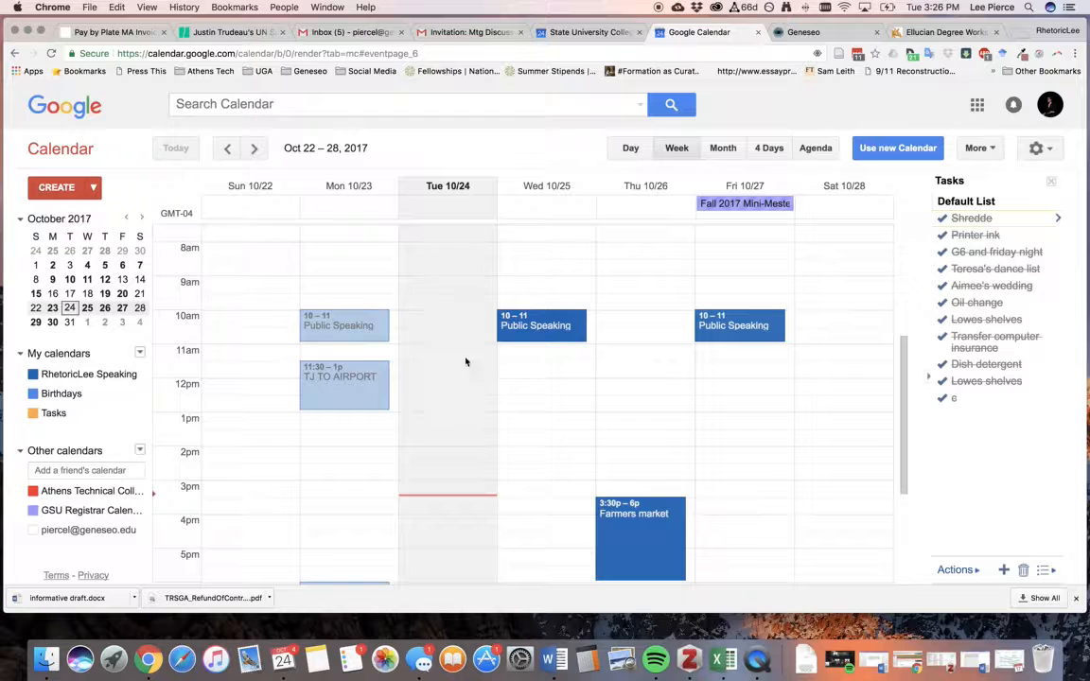
Create a new event at Tuesday 10/24, 3pm and add the second account as a guest.
double_click(441, 502)
scroll(539, 409, down, 1)
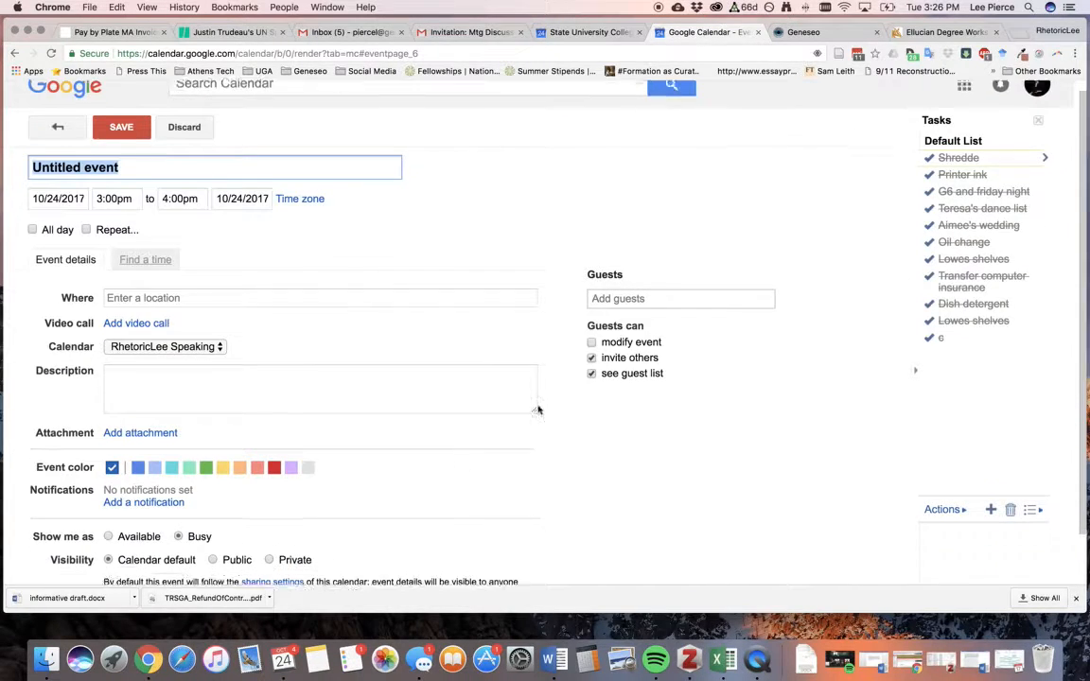
click(629, 288)
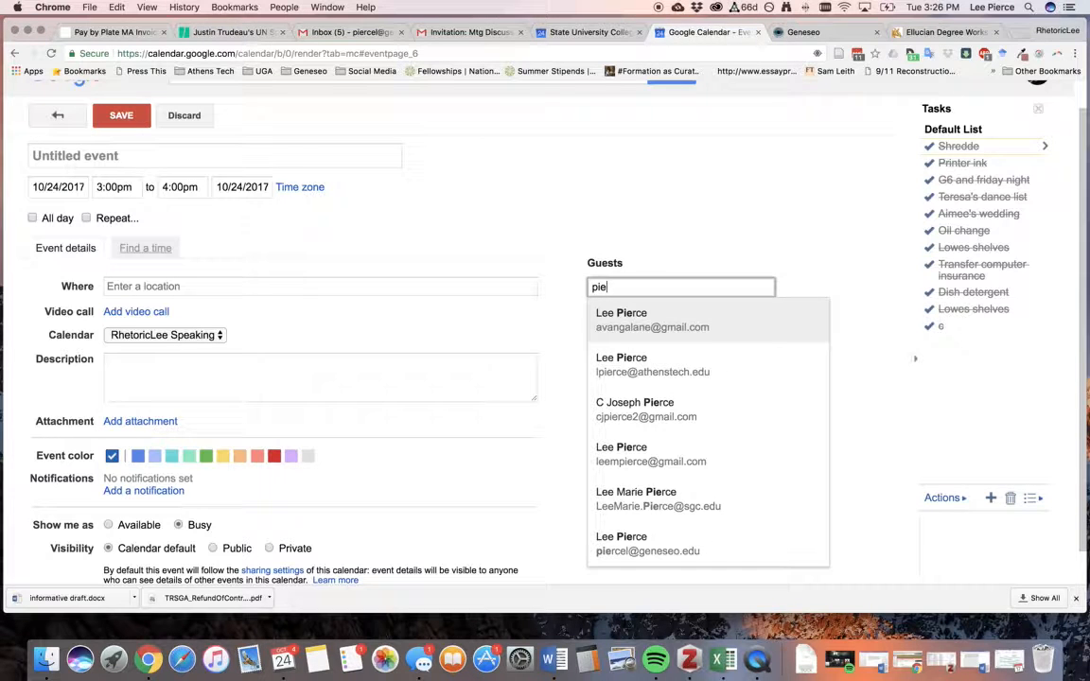
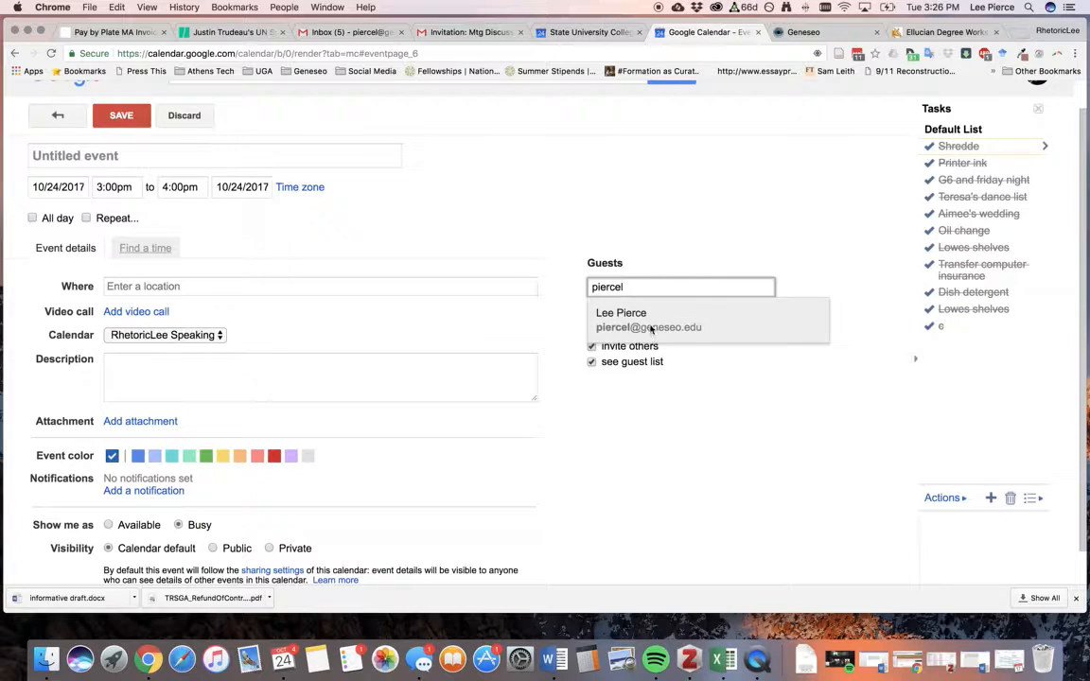
click(649, 326)
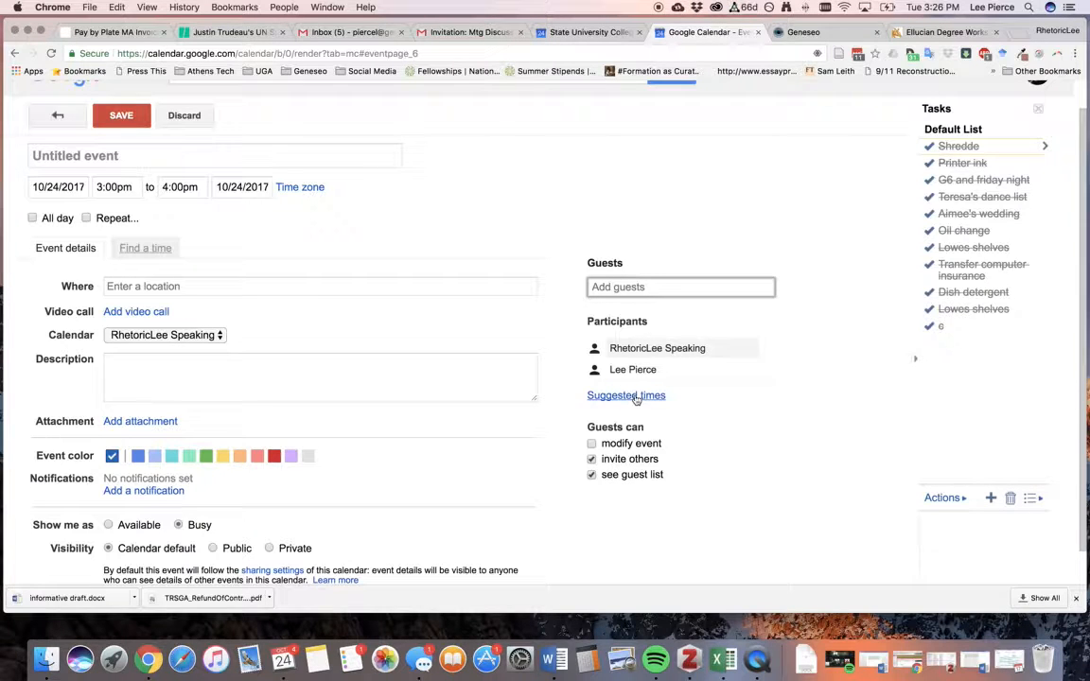
Move the event to the suggested all-can-attend slot, Wednesday 10/25 at 5:00pm.
click(632, 397)
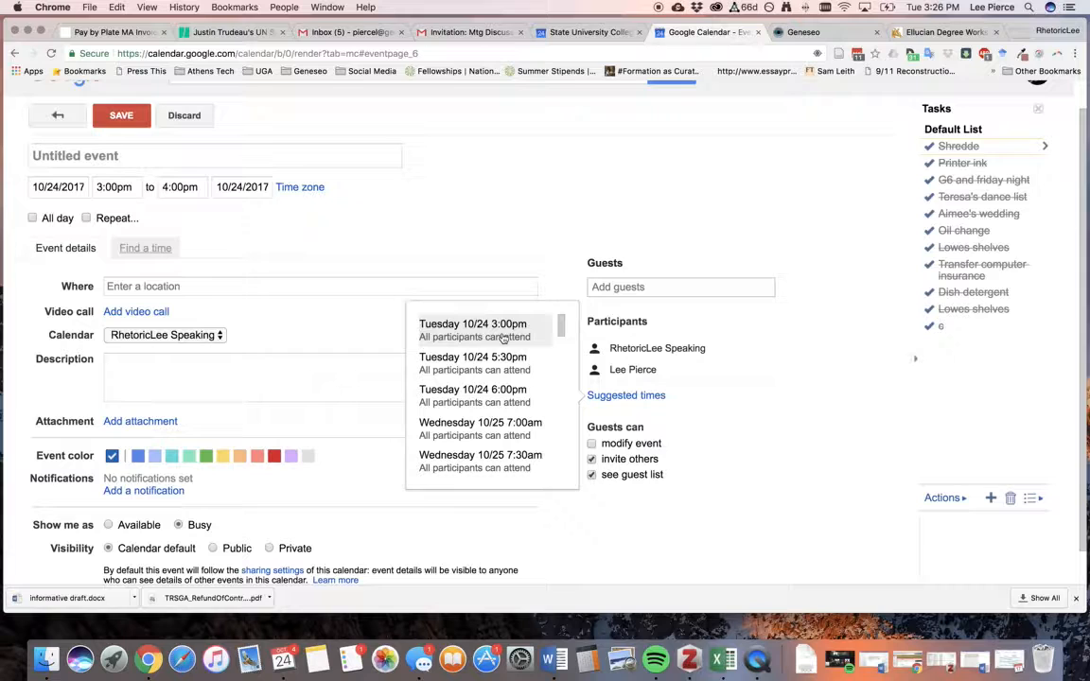
drag(559, 318, 561, 337)
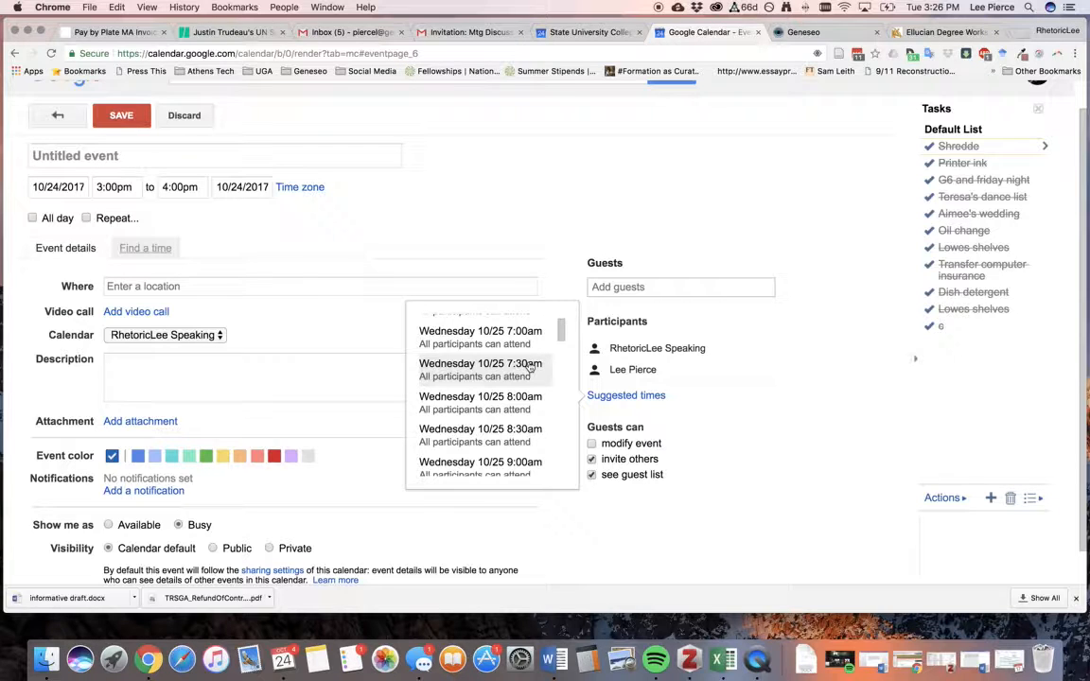
scroll(535, 350, up, 3)
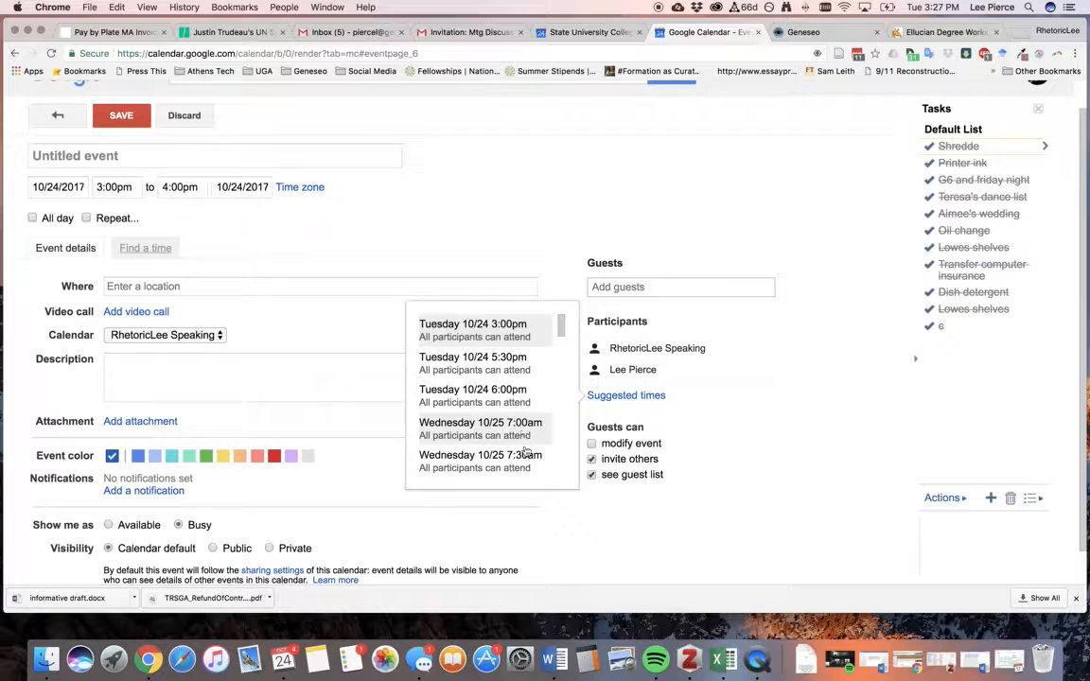
drag(562, 336, 564, 343)
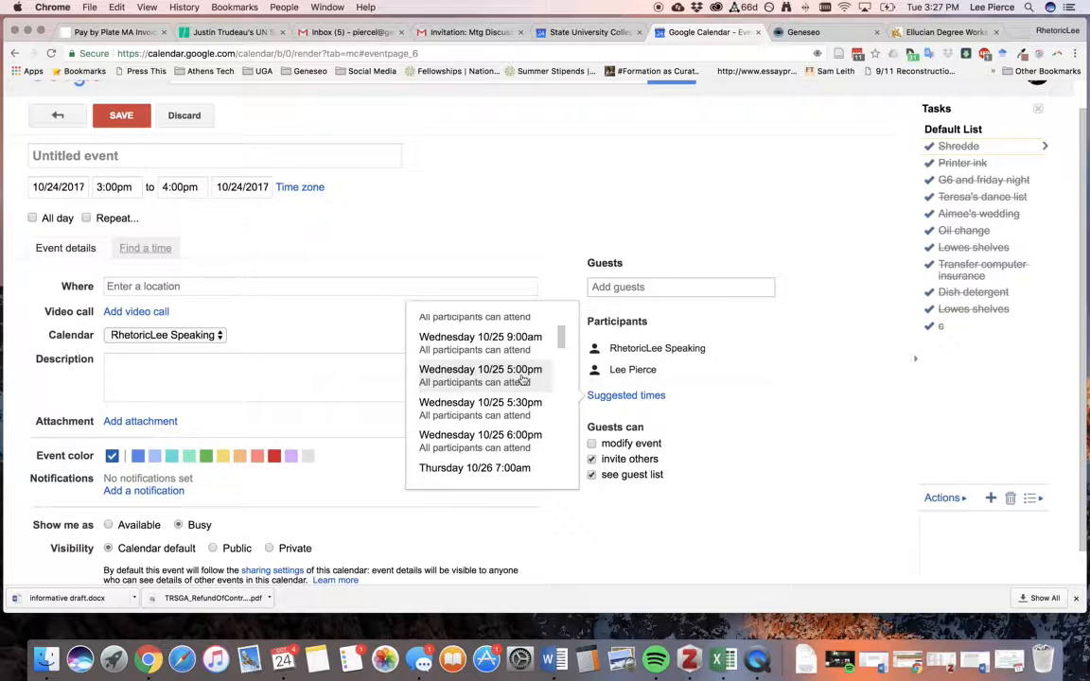
click(521, 376)
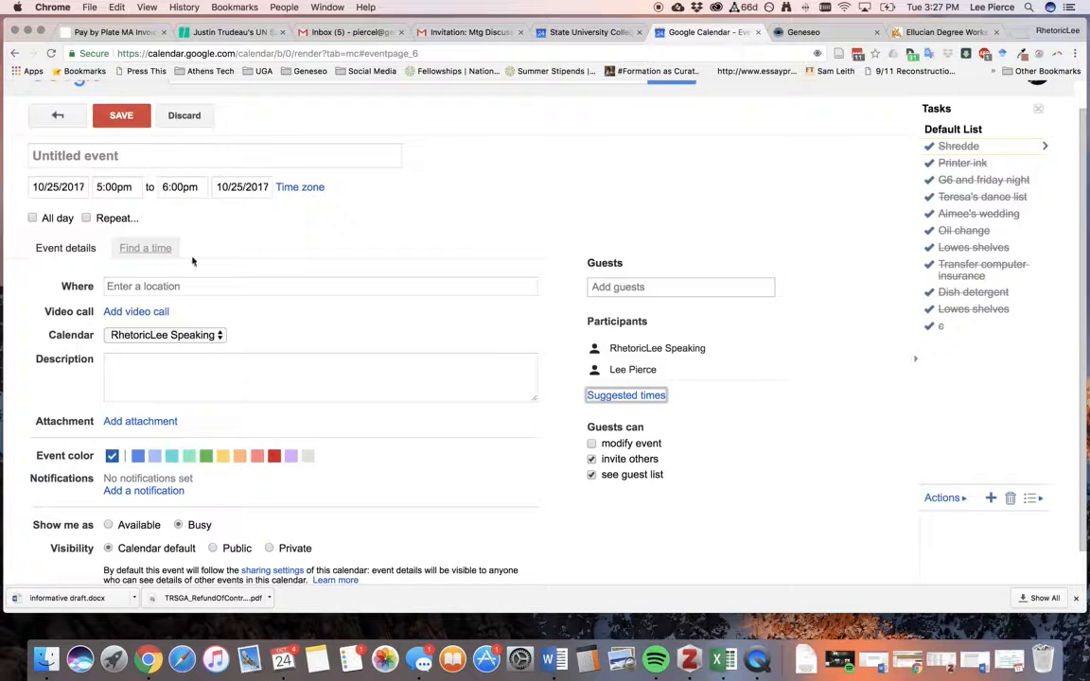
click(175, 285)
click(100, 157)
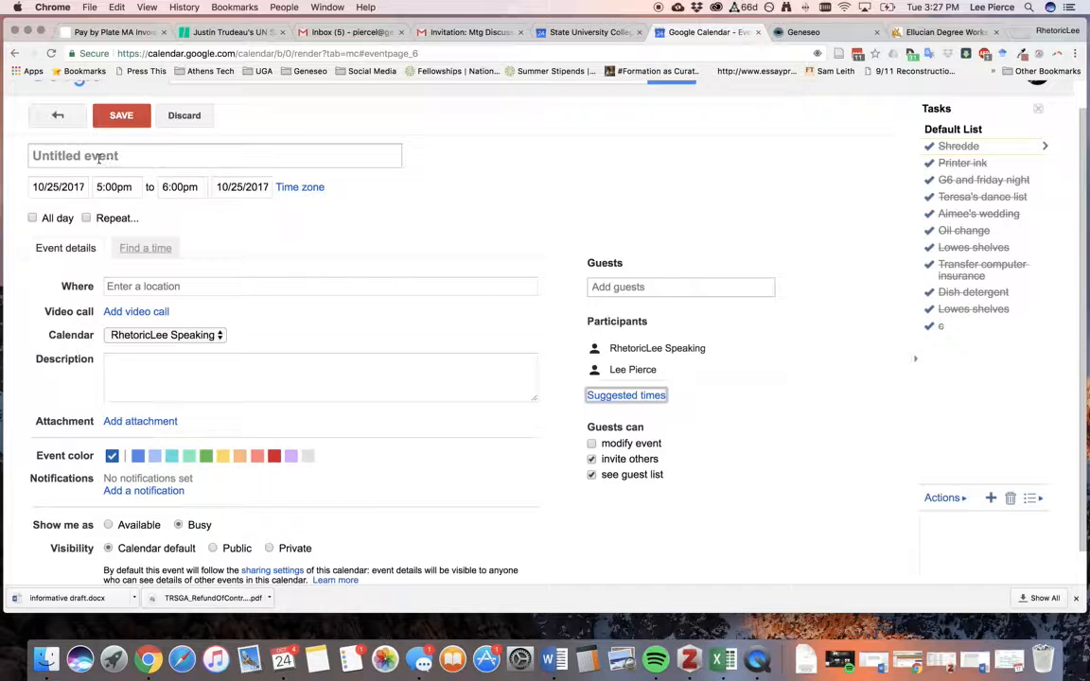
click(370, 291)
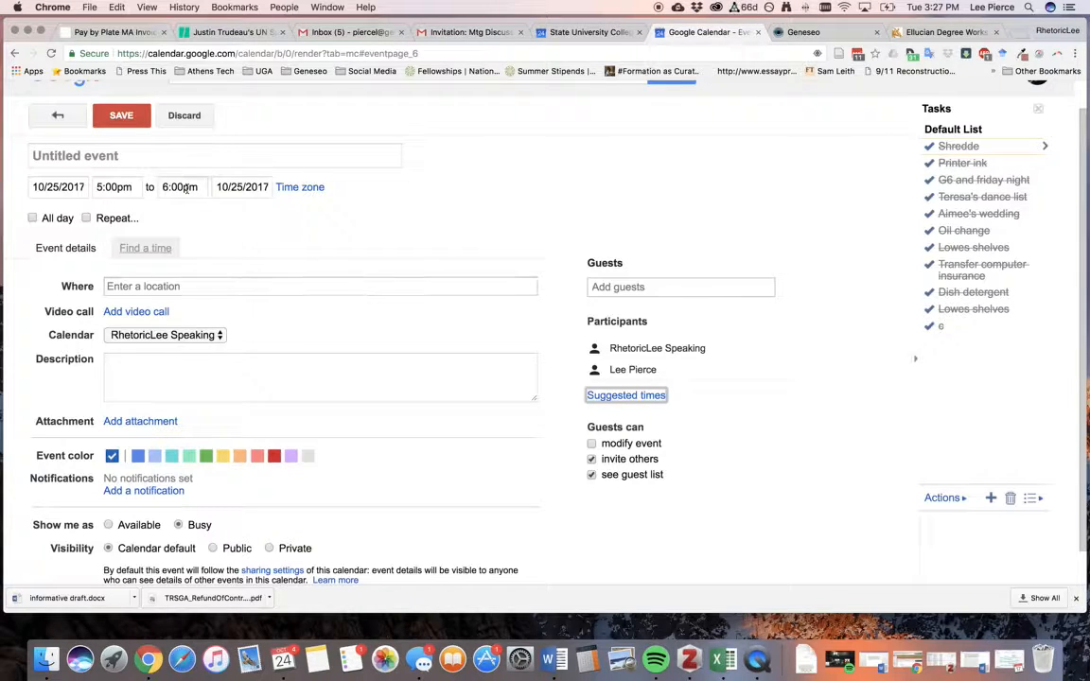
Title the draft 'Meeting with' plus the participant's first name, replacing a longer paper-discussion title.
click(110, 157)
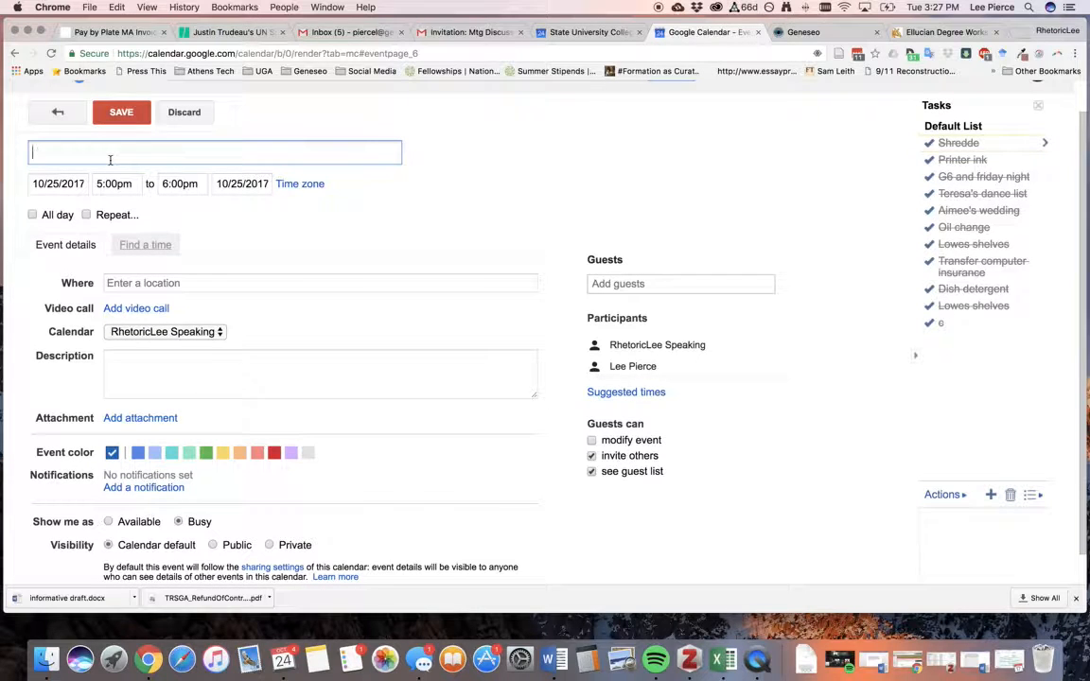
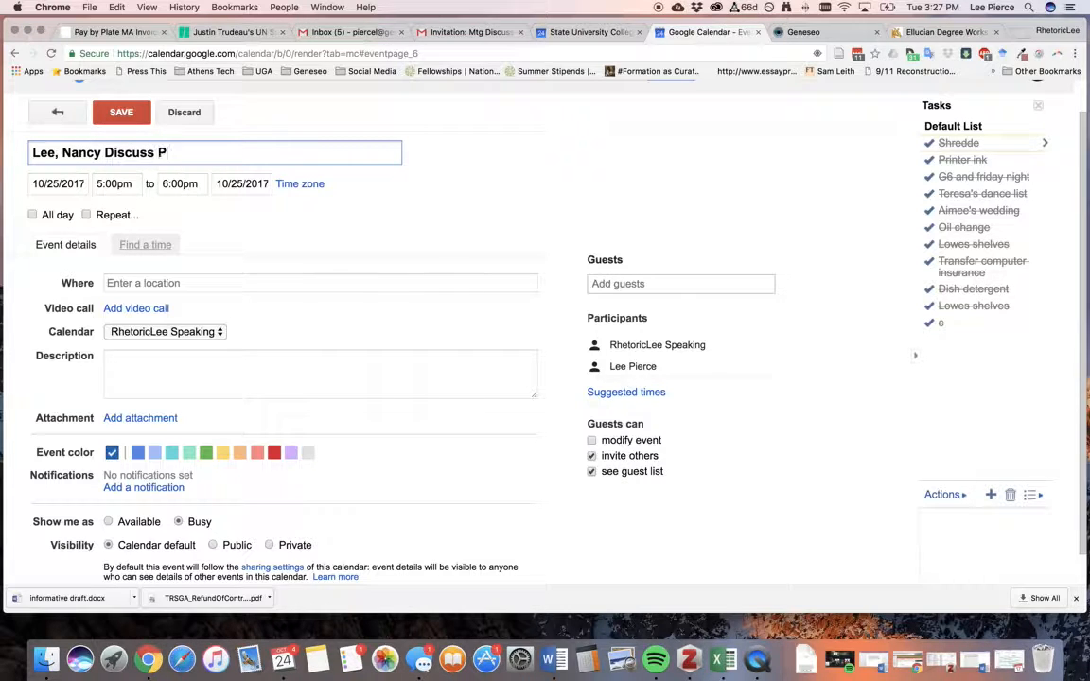
key(BackSpace)
key(BackSpace)
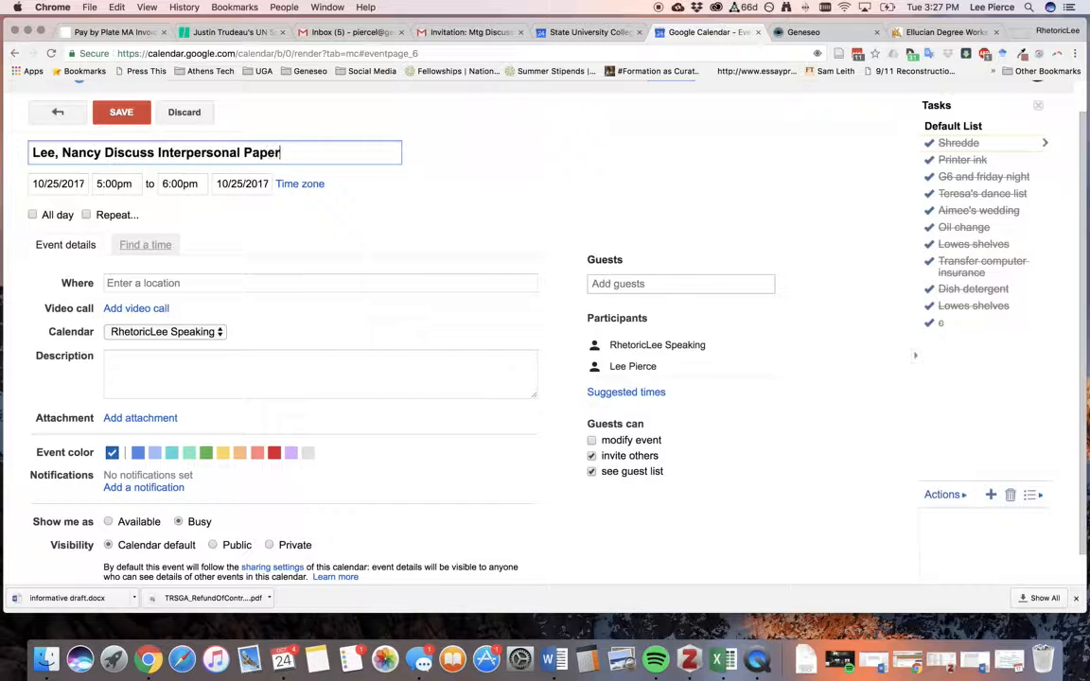
drag(101, 152, 24, 149)
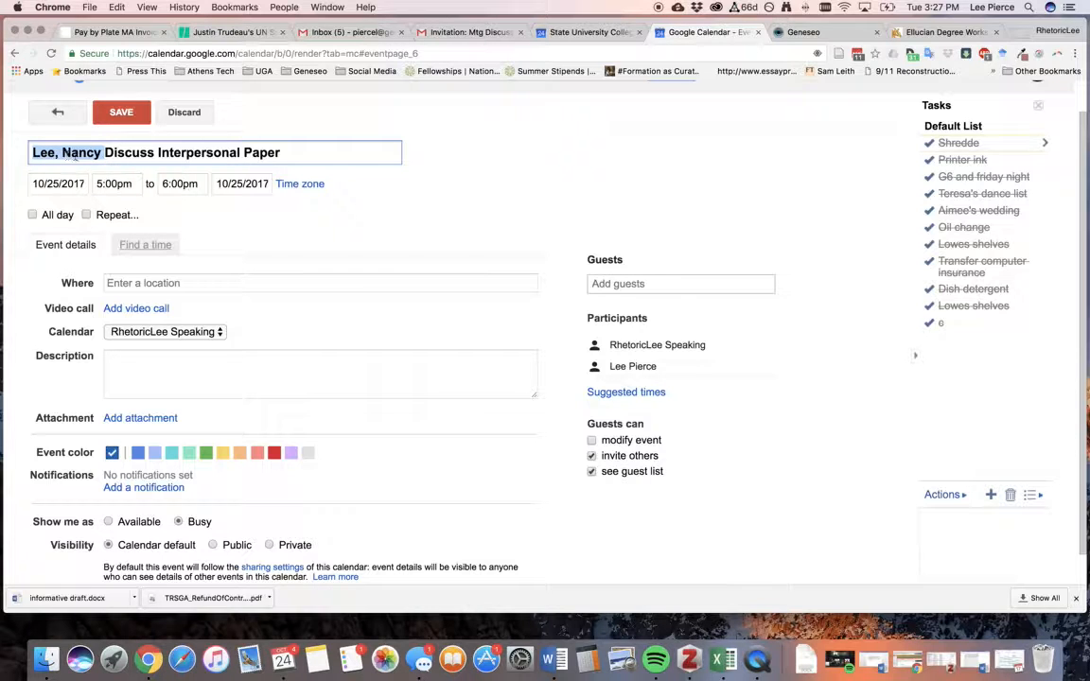
click(108, 154)
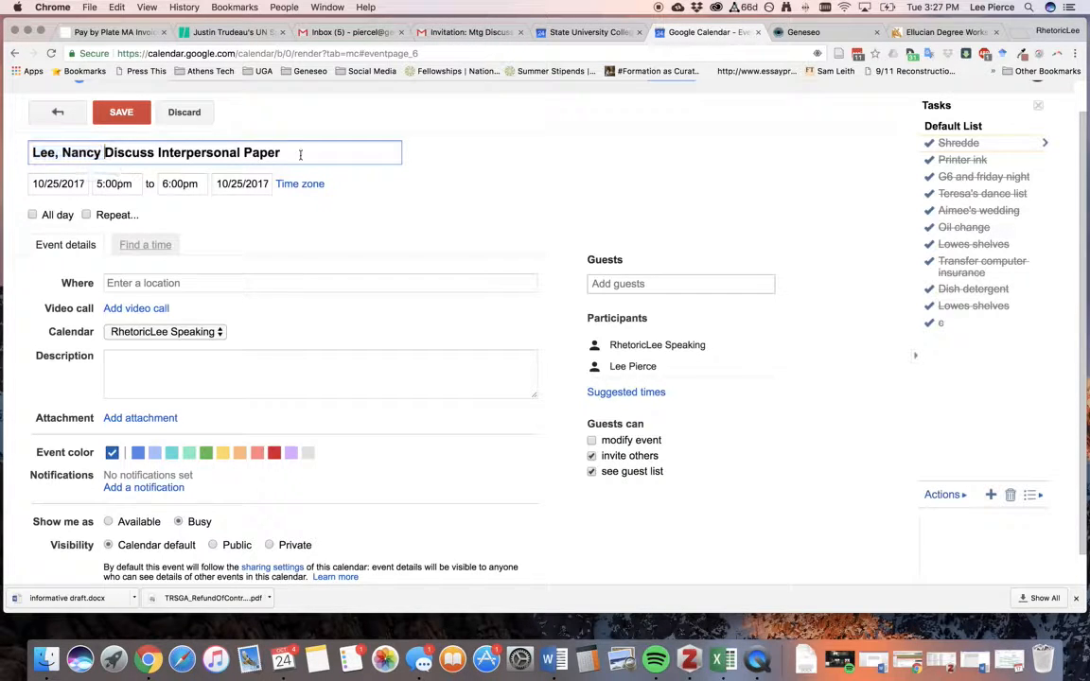
drag(301, 153, 32, 152)
text(Meeting with Lee)
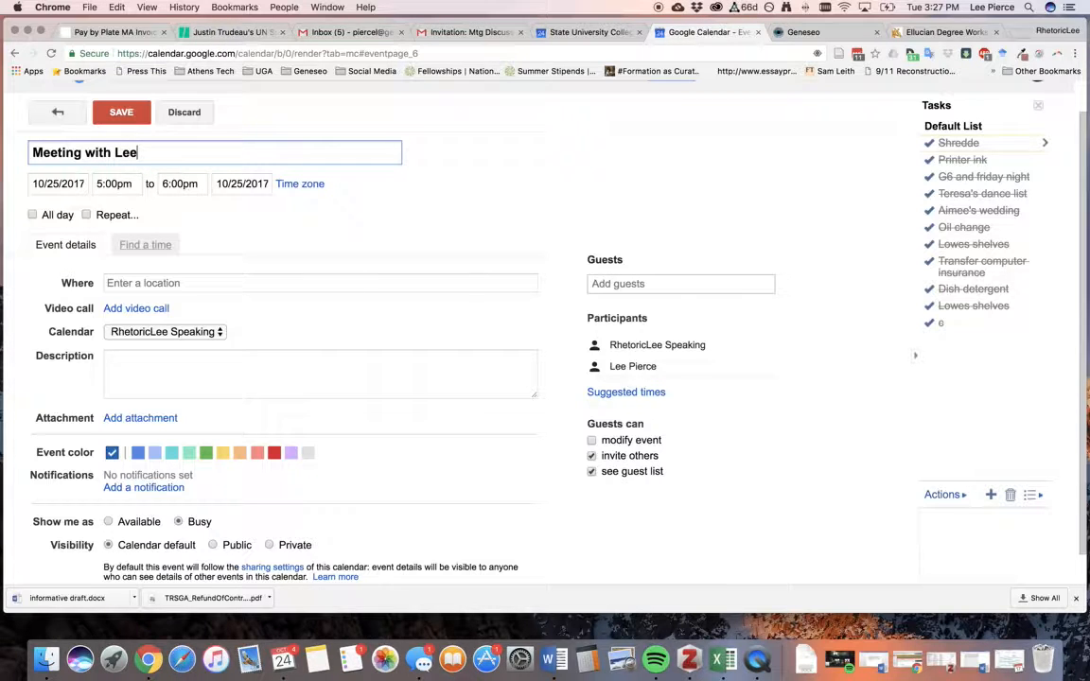
click(161, 283)
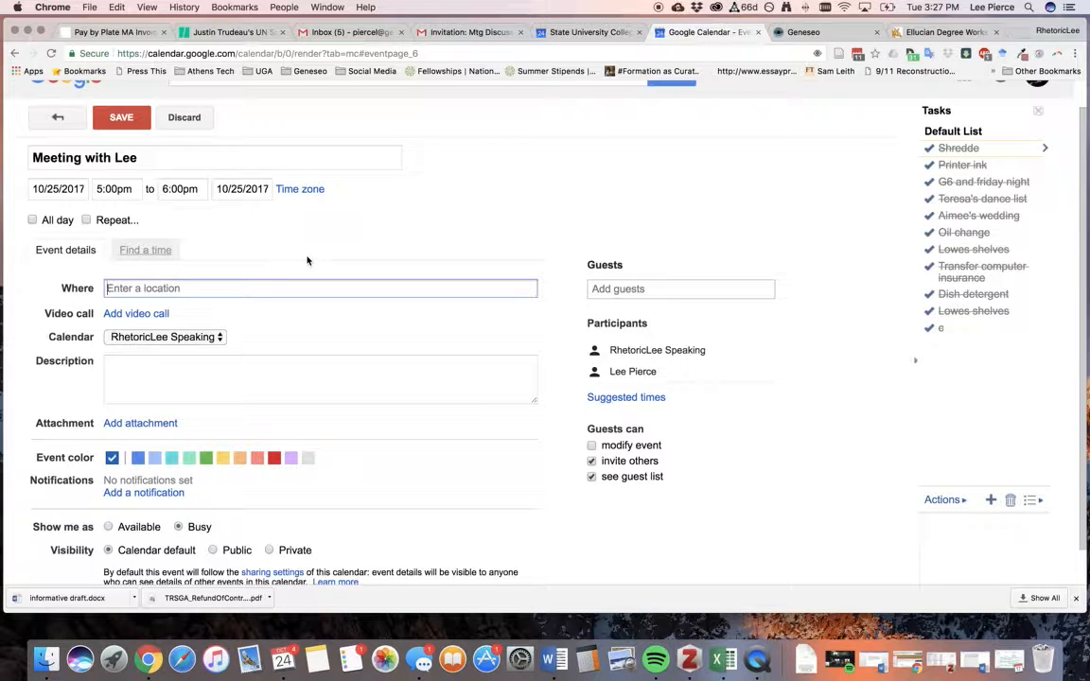
Set the location to 'Sweet Arts' after trying 'Blake B 117' and 'Starbucks'.
text(Blake B)
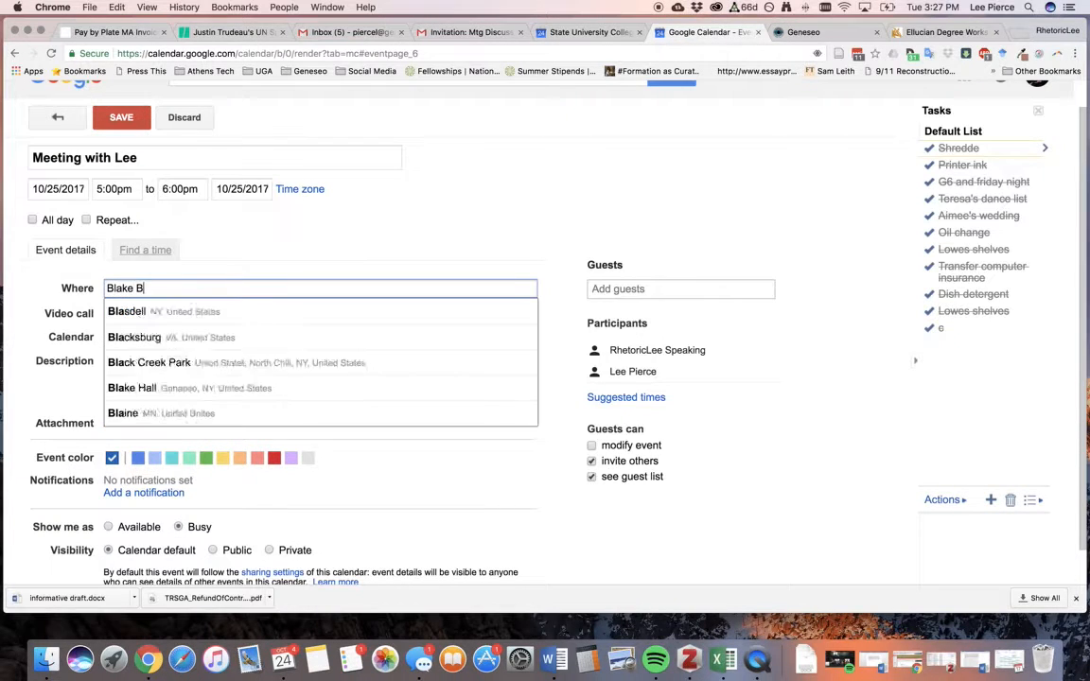
text( 117)
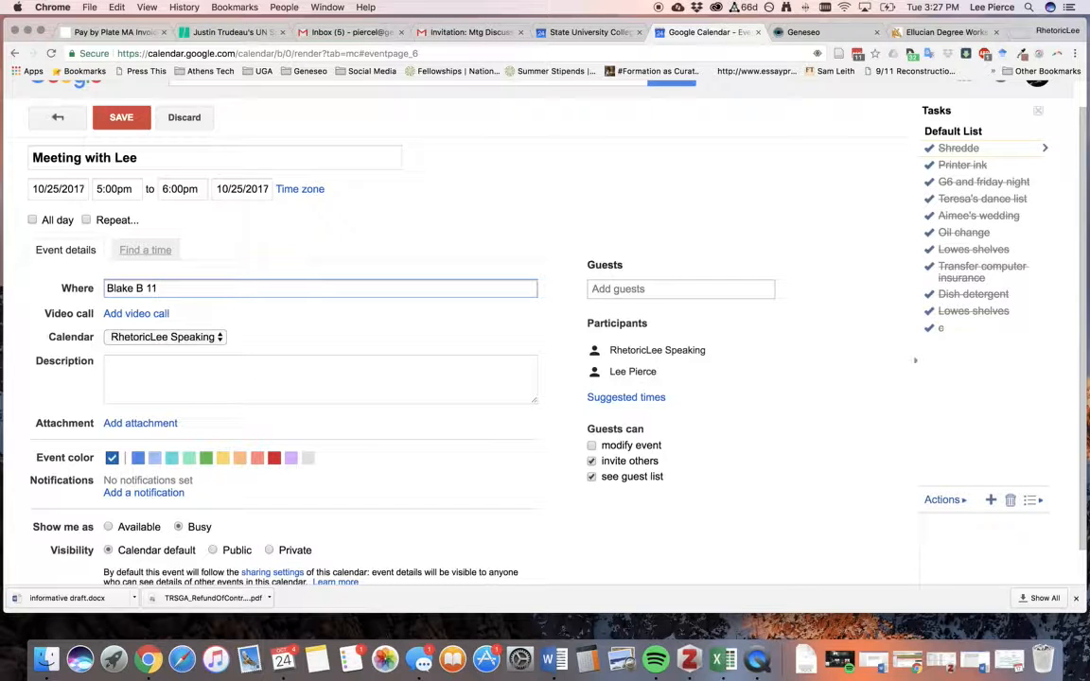
key(BackSpace)
key(BackSpace)
key(BackSpace)
key(BackSpace)
key(BackSpace)
key(BackSpace)
key(BackSpace)
key(BackSpace)
key(BackSpace)
key(BackSpace)
text(Starbucks)
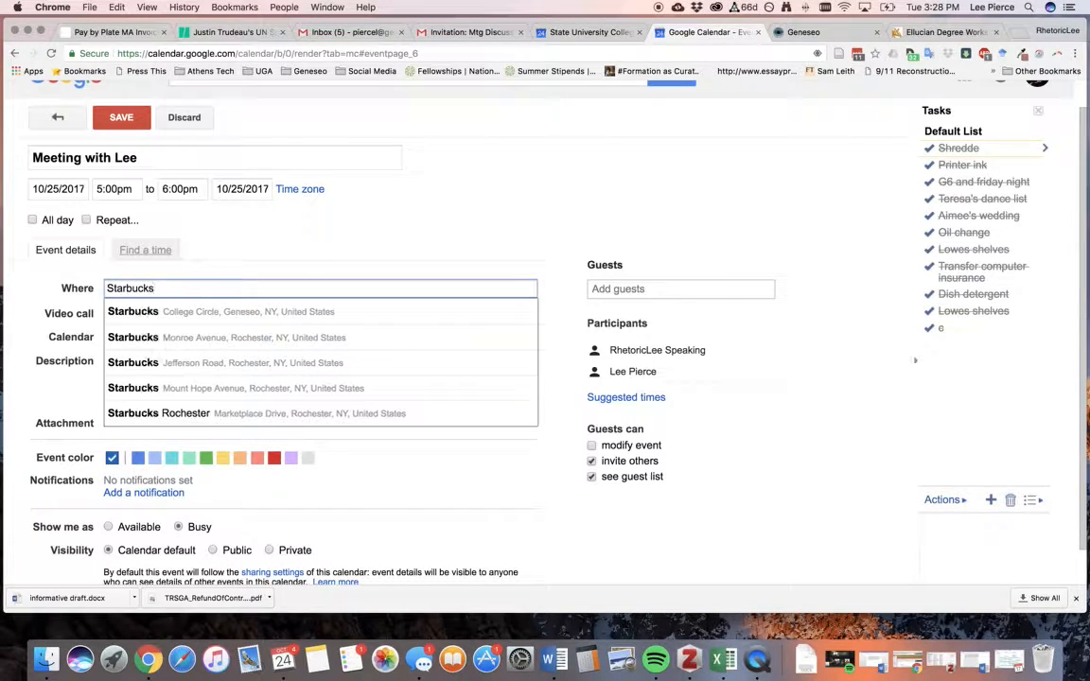
key(BackSpace)
key(BackSpace)
key(BackSpace)
key(BackSpace)
key(BackSpace)
key(BackSpace)
key(BackSpace)
key(BackSpace)
key(BackSpace)
text(S)
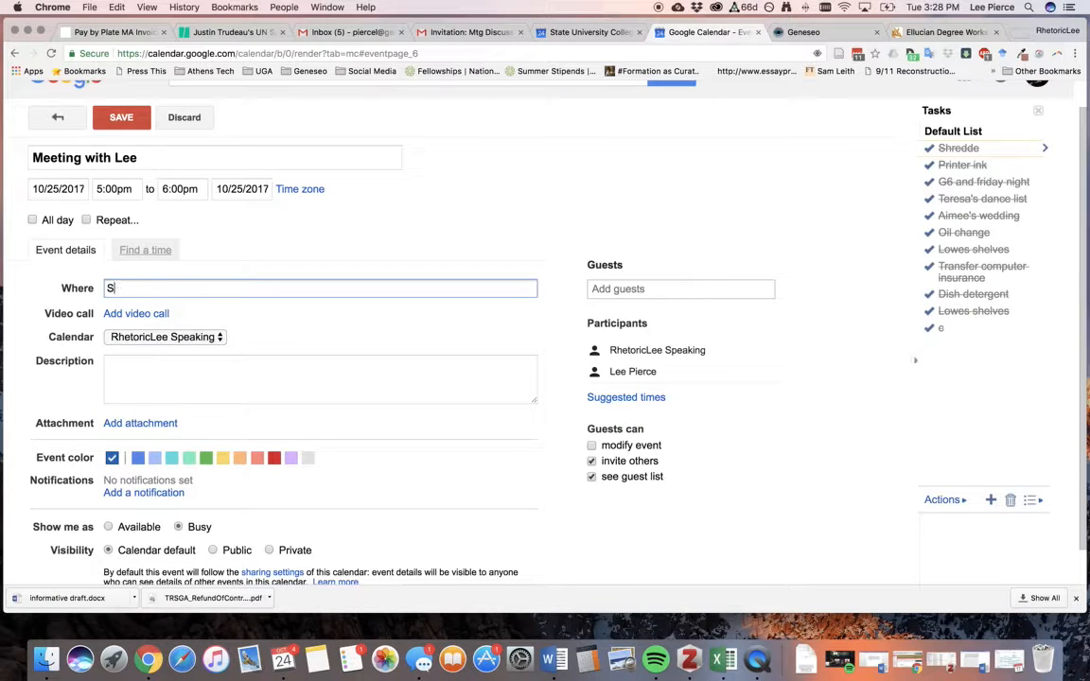
text(weet Arts)
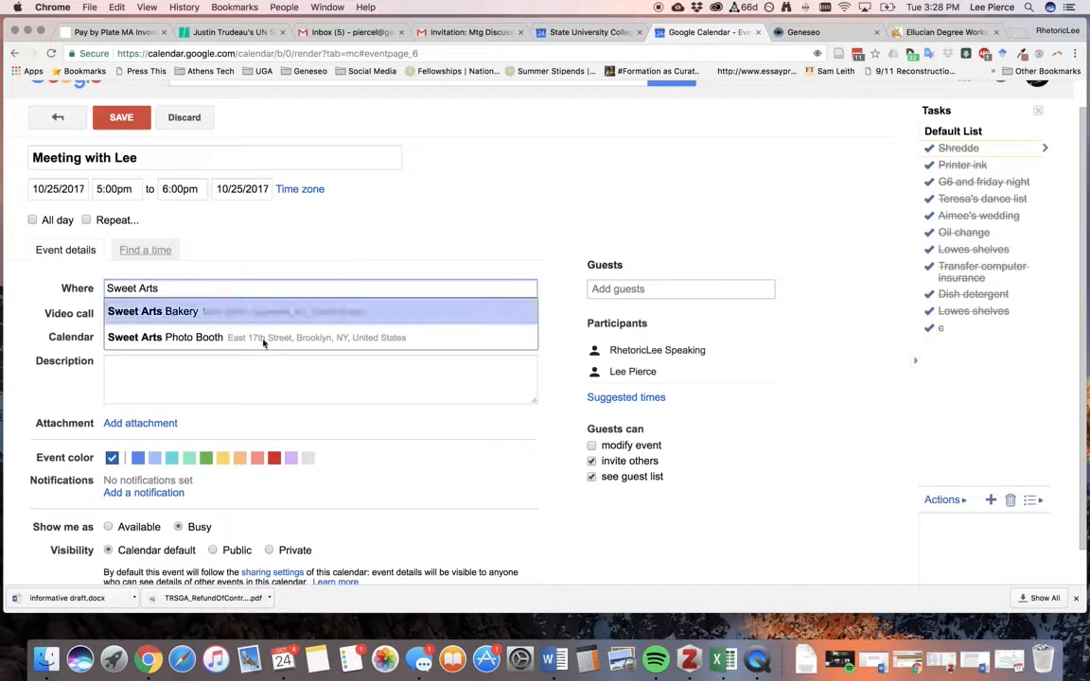
click(214, 361)
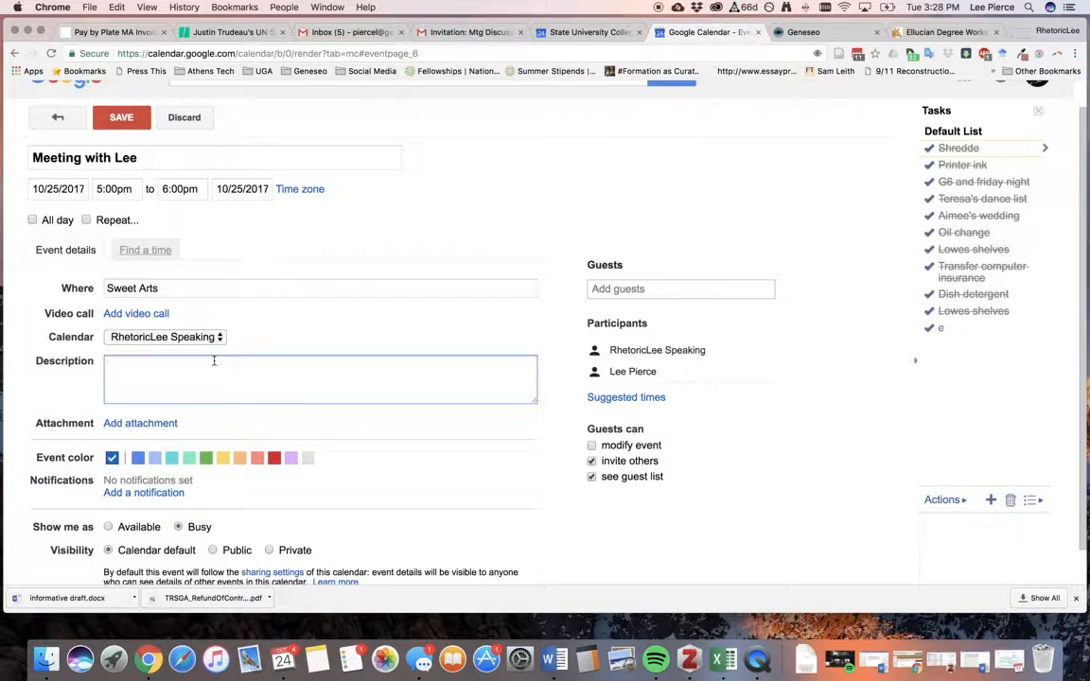
Describe the meeting as discussing interpersonal comm paper edits over coffee, and retitle it '… Interpersonal Paper #2'.
text(need to discuss edits for upcomin)
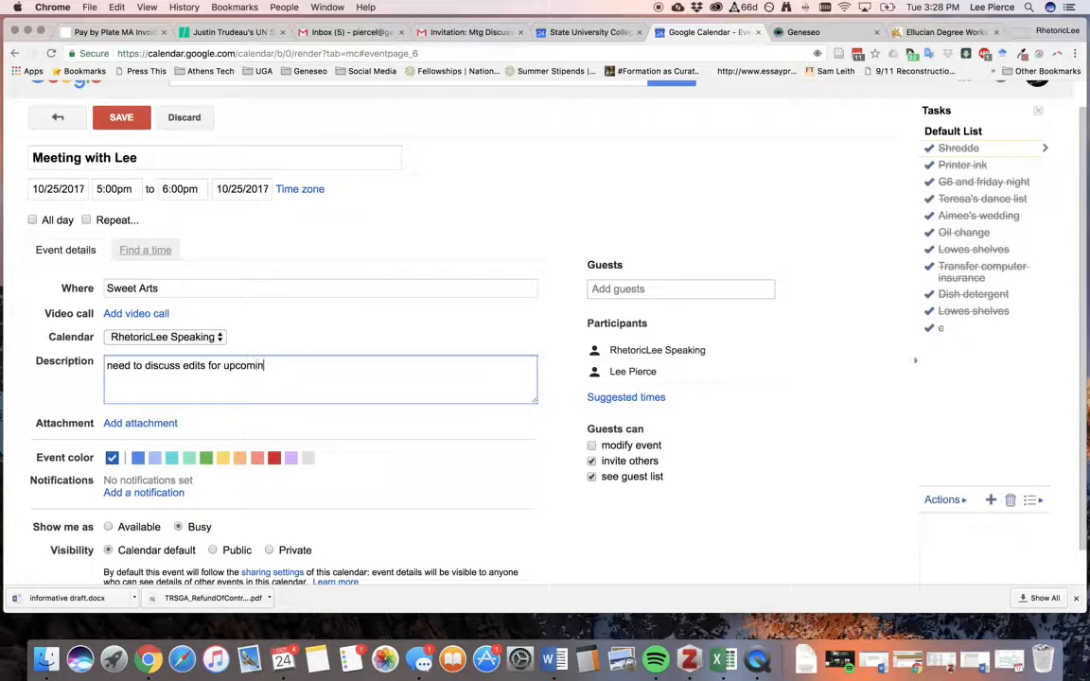
text(g interpersonal comm paper)
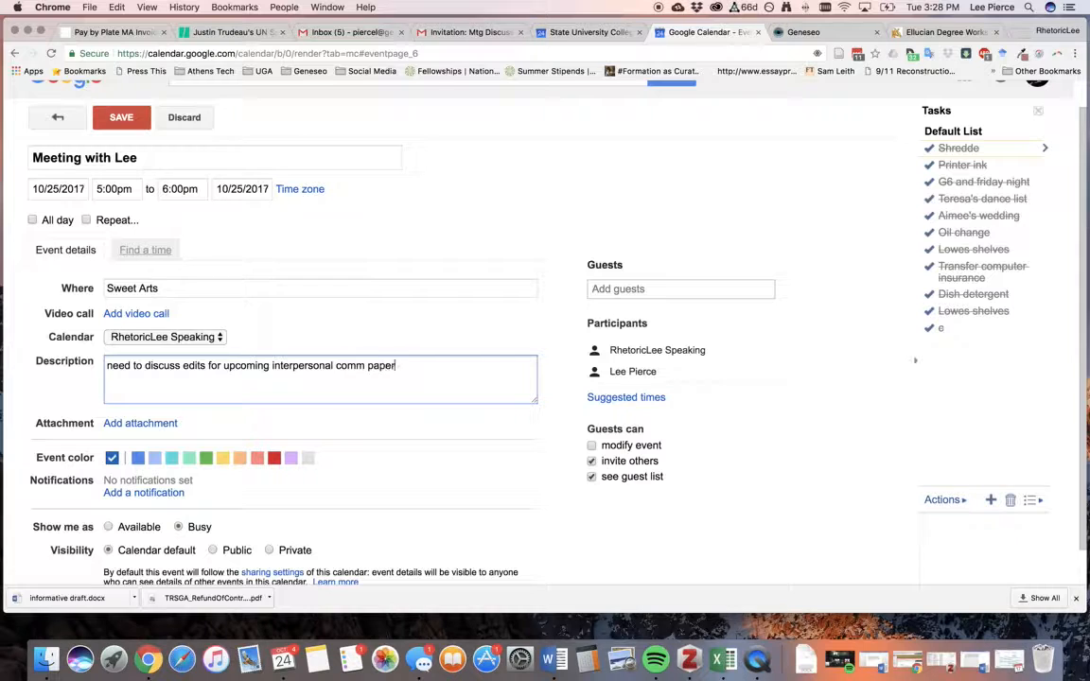
triple_click(140, 163)
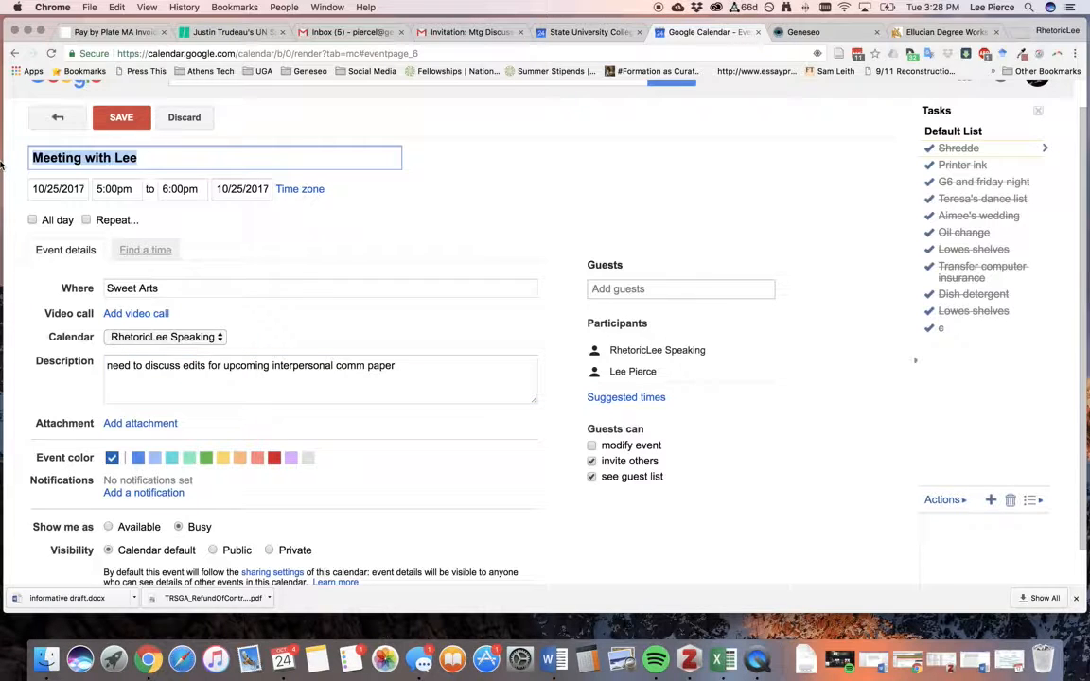
text(Lee & Nancy I)
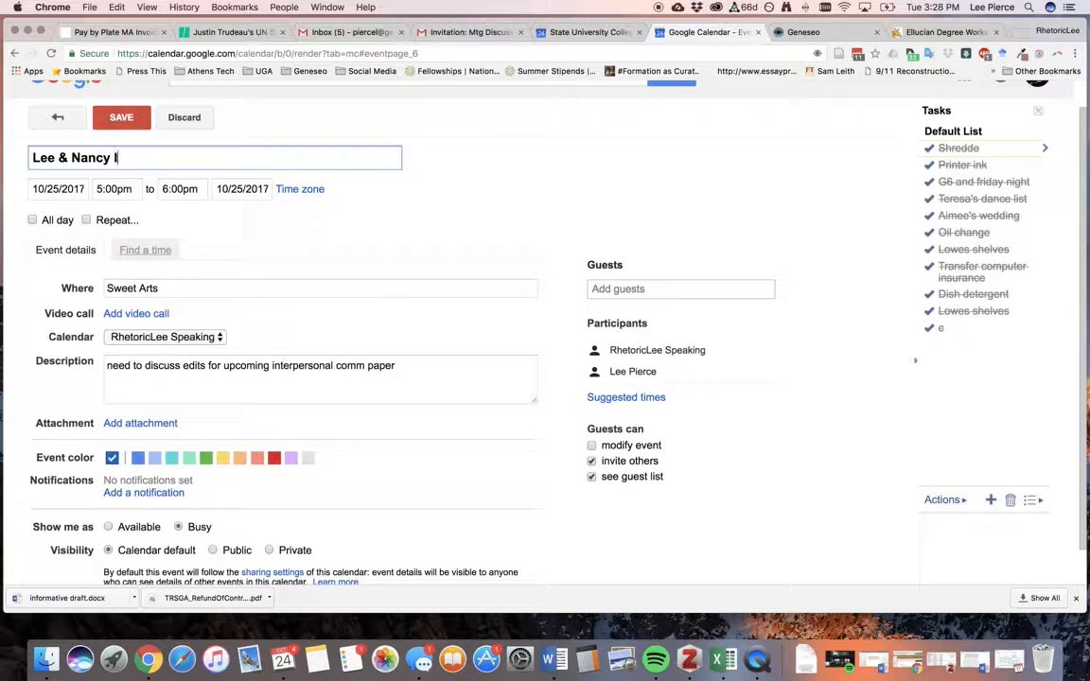
text(nterpersonal Paper )
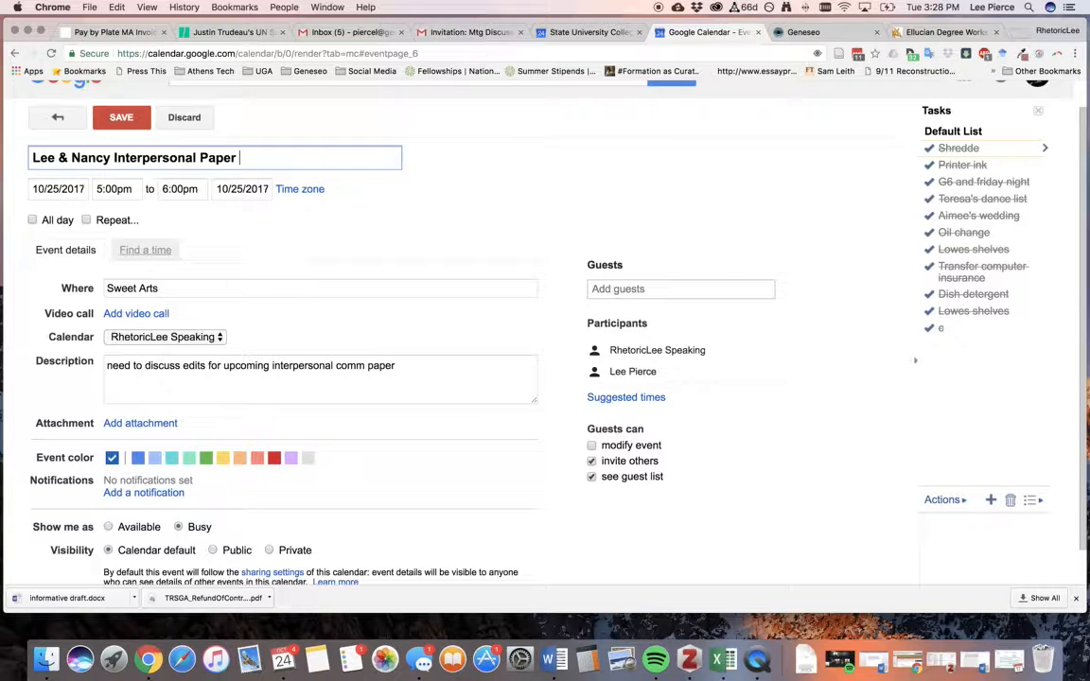
text(#2)
click(423, 367)
text(and wou)
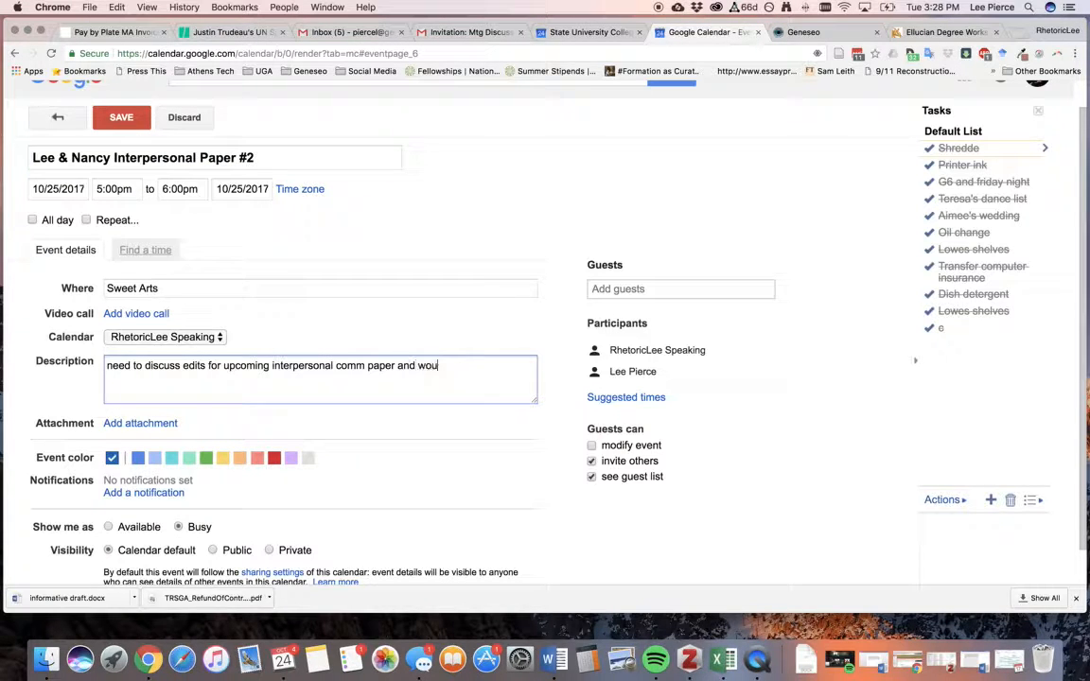
text(ld like to meet for coffee)
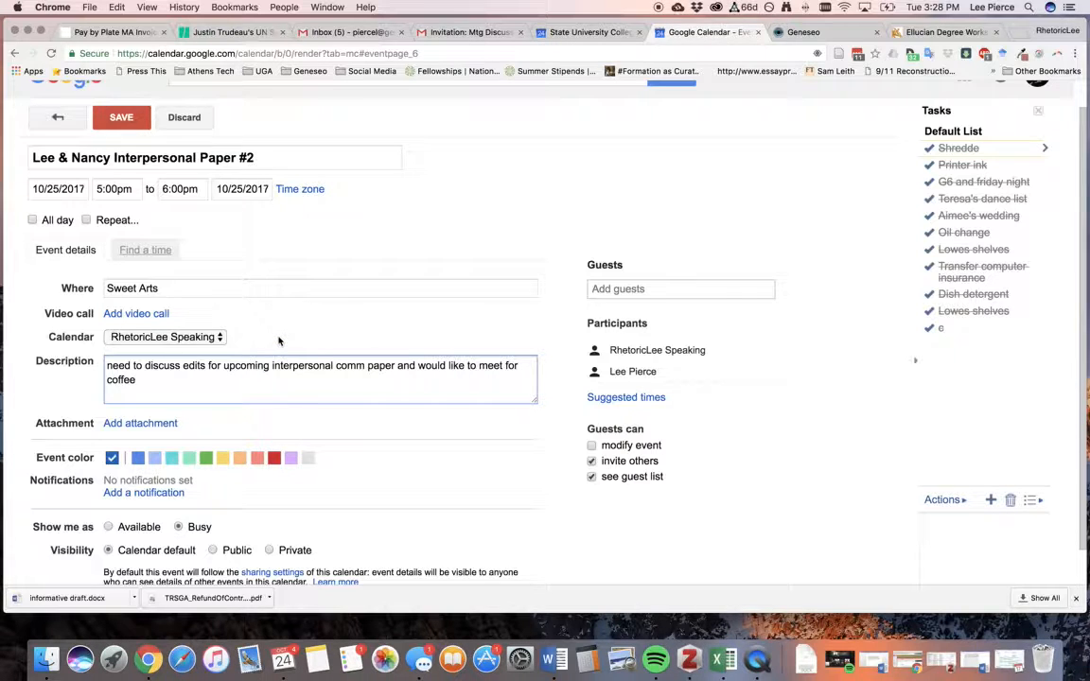
scroll(339, 485, down, 2)
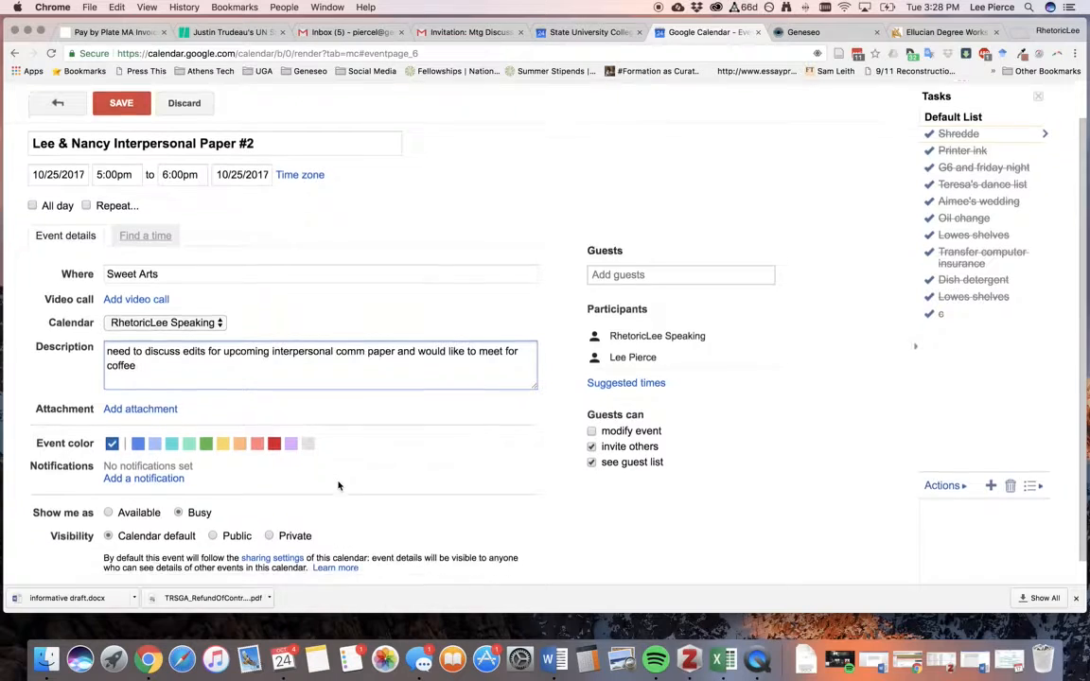
scroll(338, 485, up, 3)
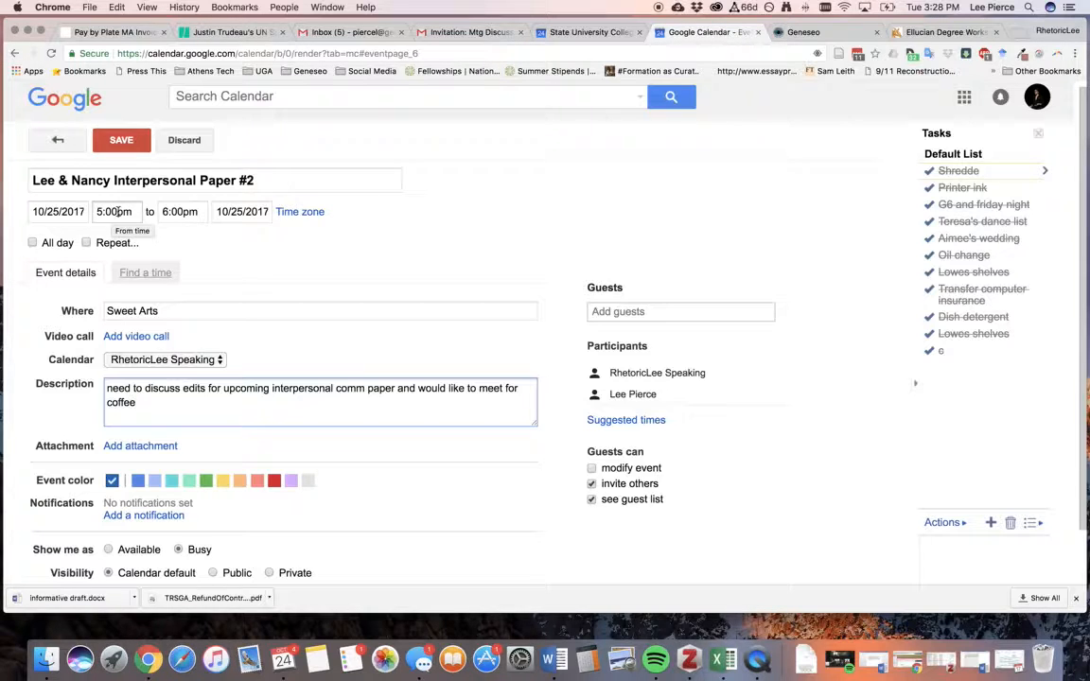
Change the event's end time from 6:00pm to 5:30pm.
click(167, 212)
key(BackSpace)
text(5)
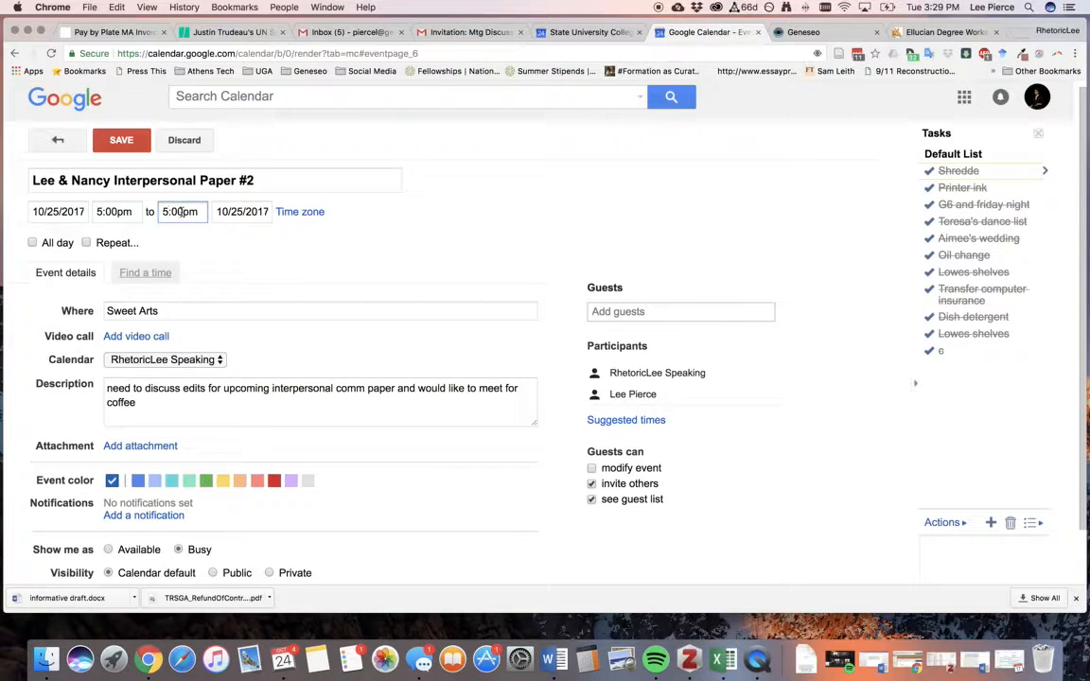
click(180, 212)
text(30)
scroll(451, 389, down, 2)
scroll(451, 388, up, 3)
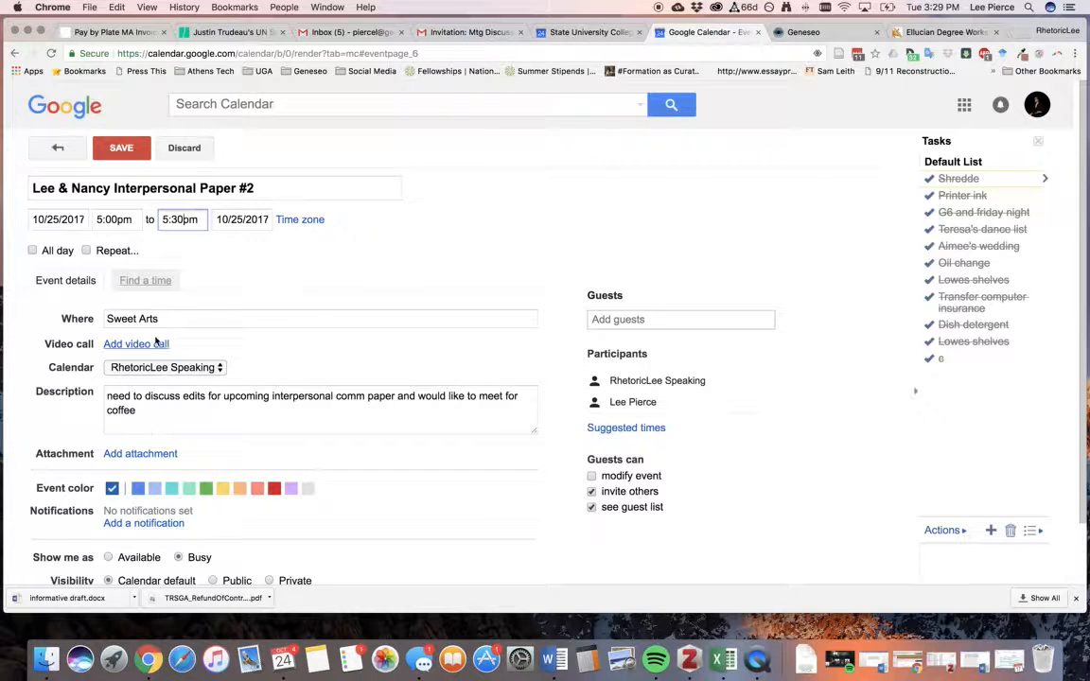
Open the Google Drive attachment picker and close it without attaching anything.
click(166, 453)
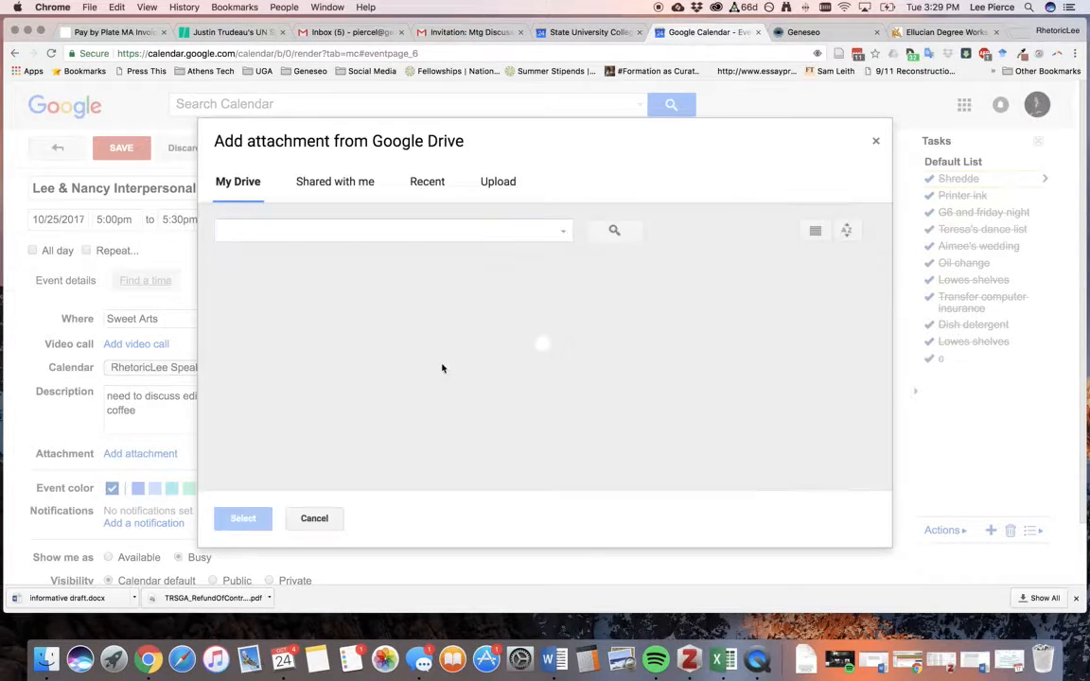
click(875, 141)
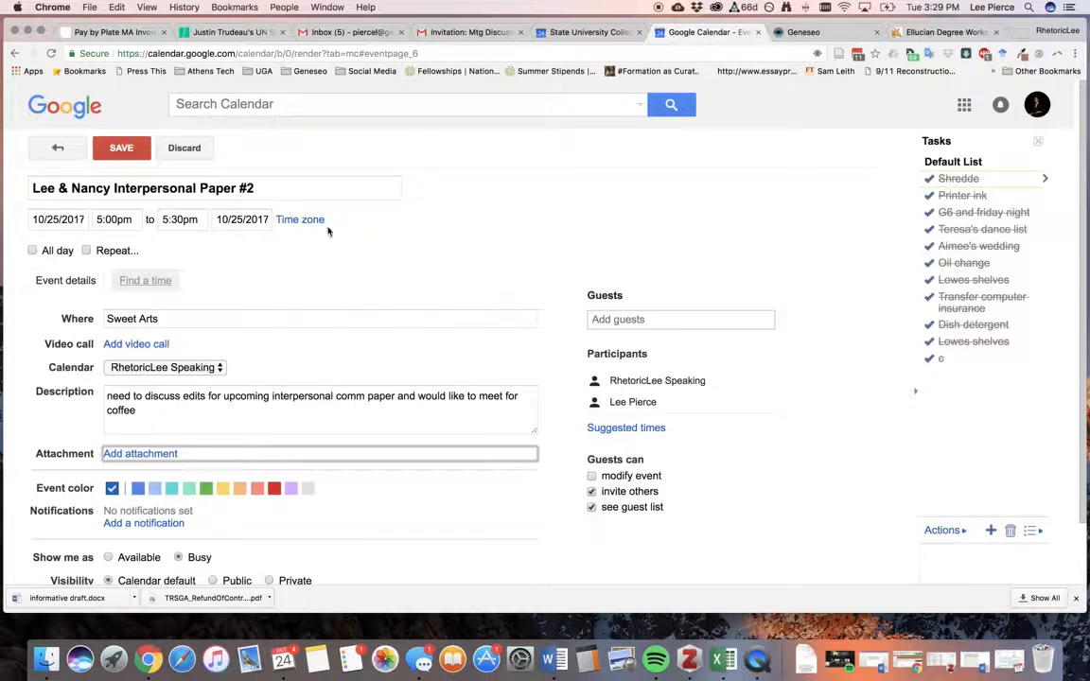
scroll(348, 304, down, 3)
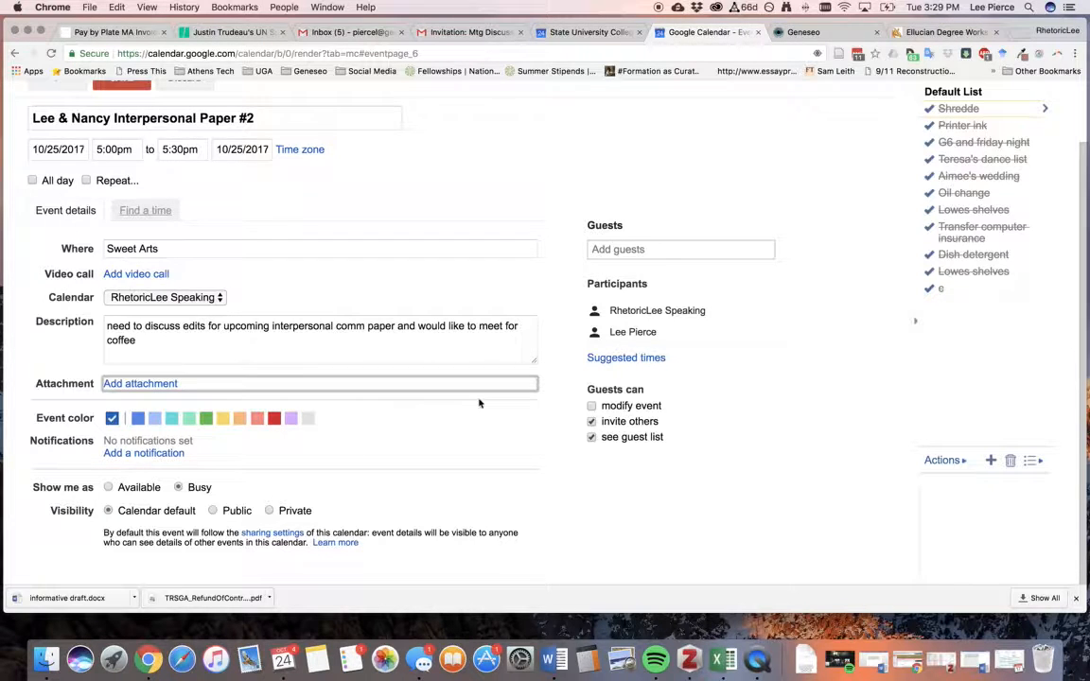
Add a contact phone number on a new description line and save the meeting.
click(265, 340)
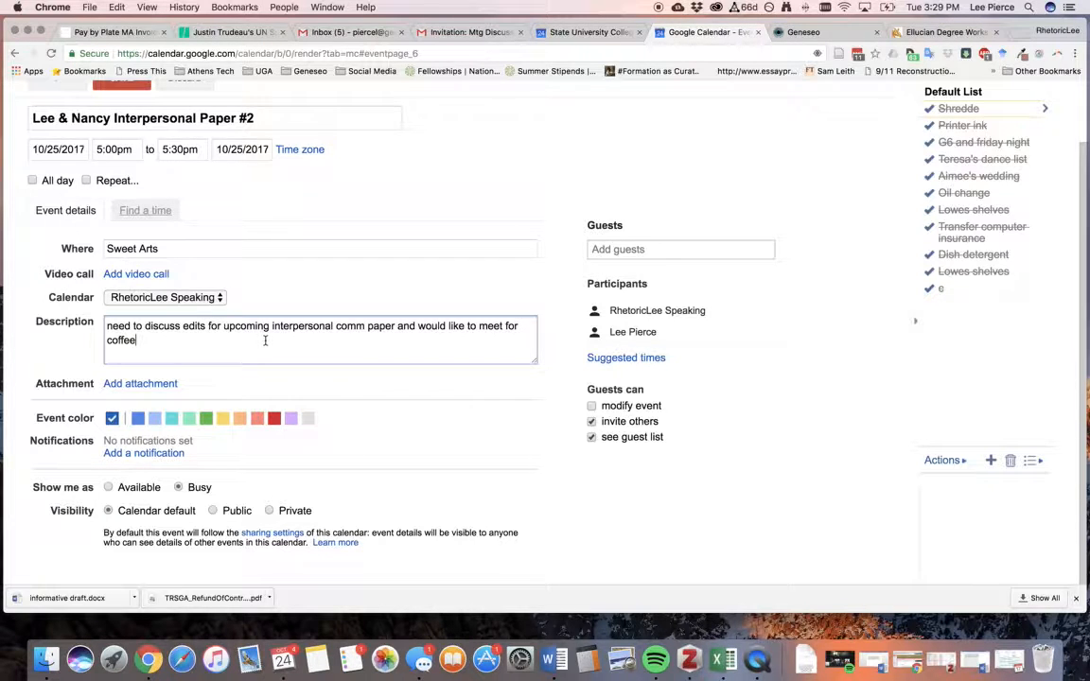
key(Return)
key(Return)
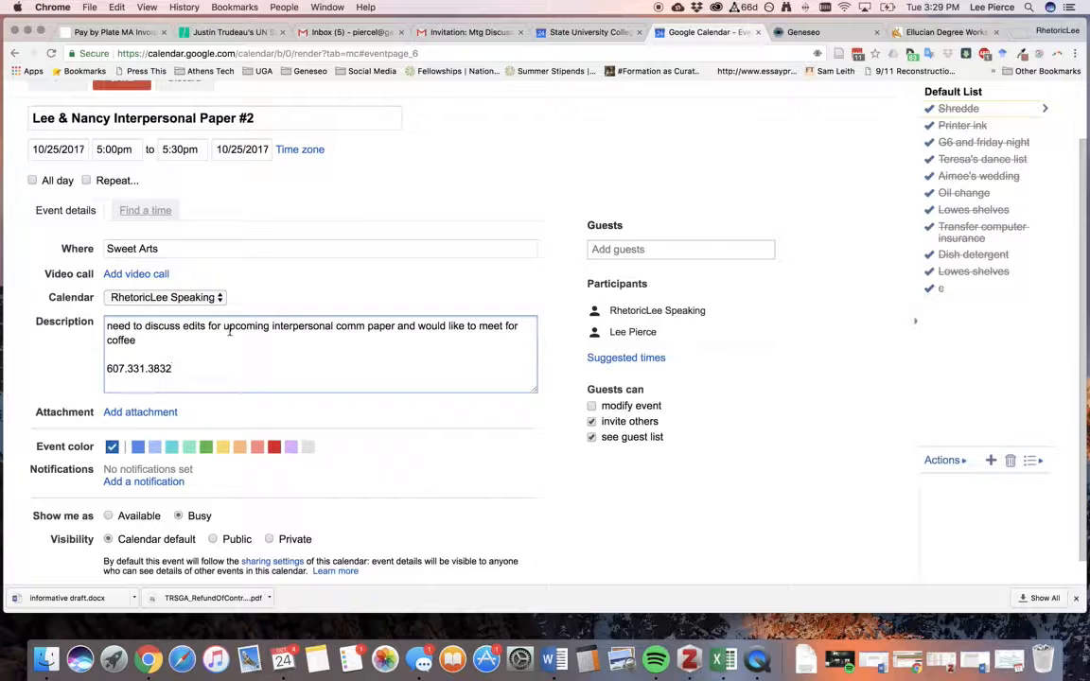
scroll(205, 199, up, 3)
click(143, 152)
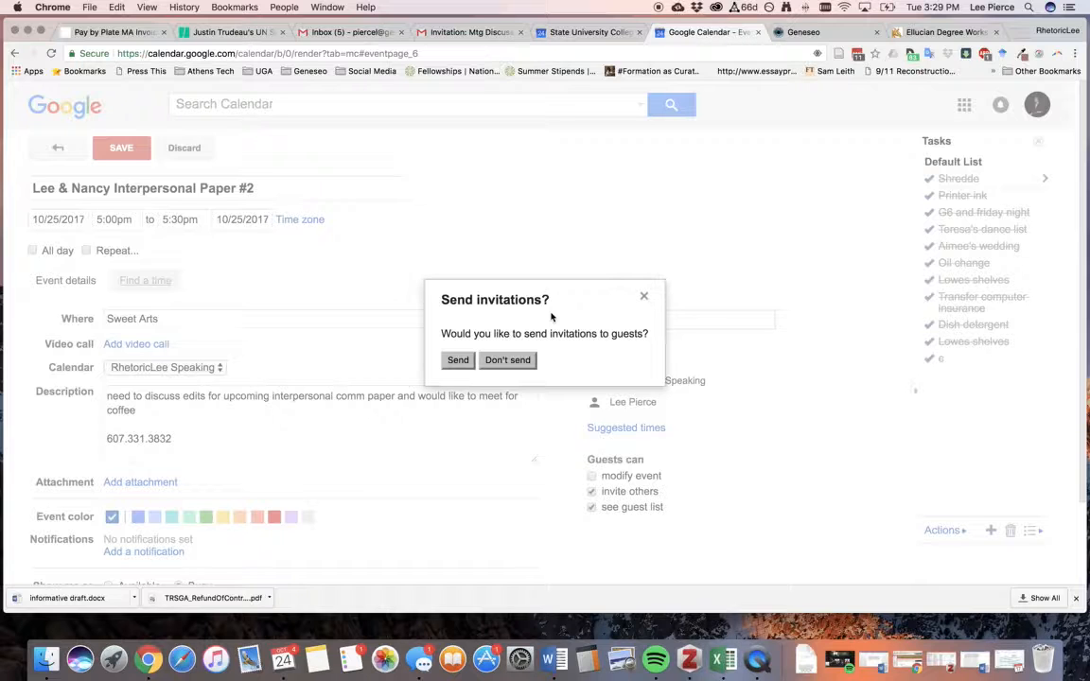
Send the Wed Oct 25 5pm meeting invitations and overlay the university account's calendar.
click(458, 360)
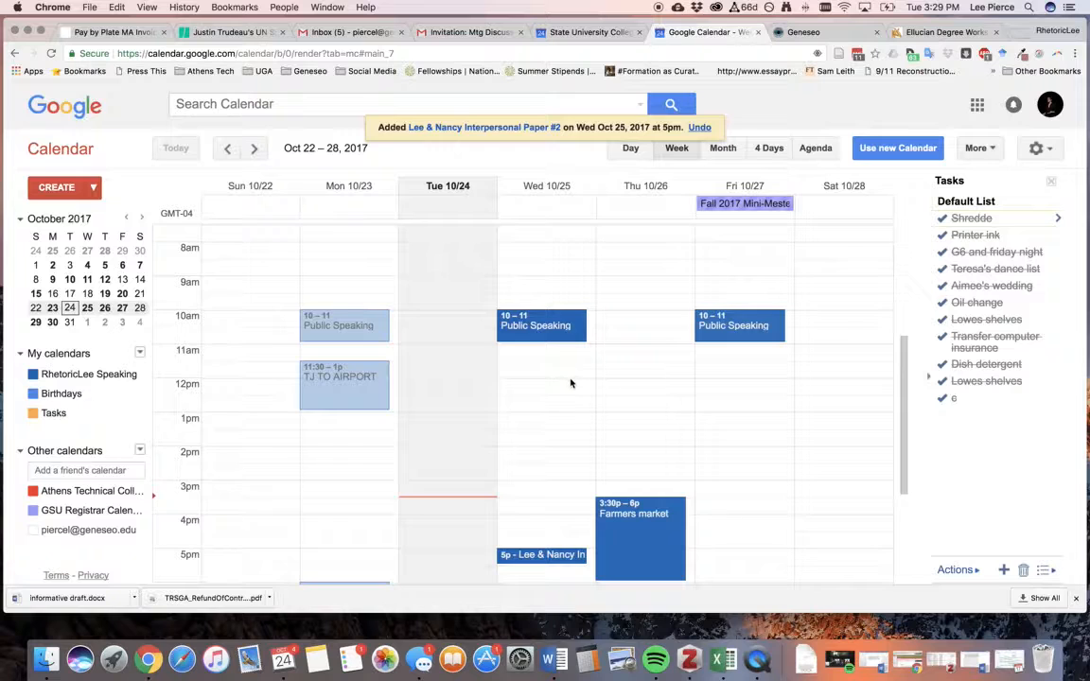
scroll(571, 383, down, 3)
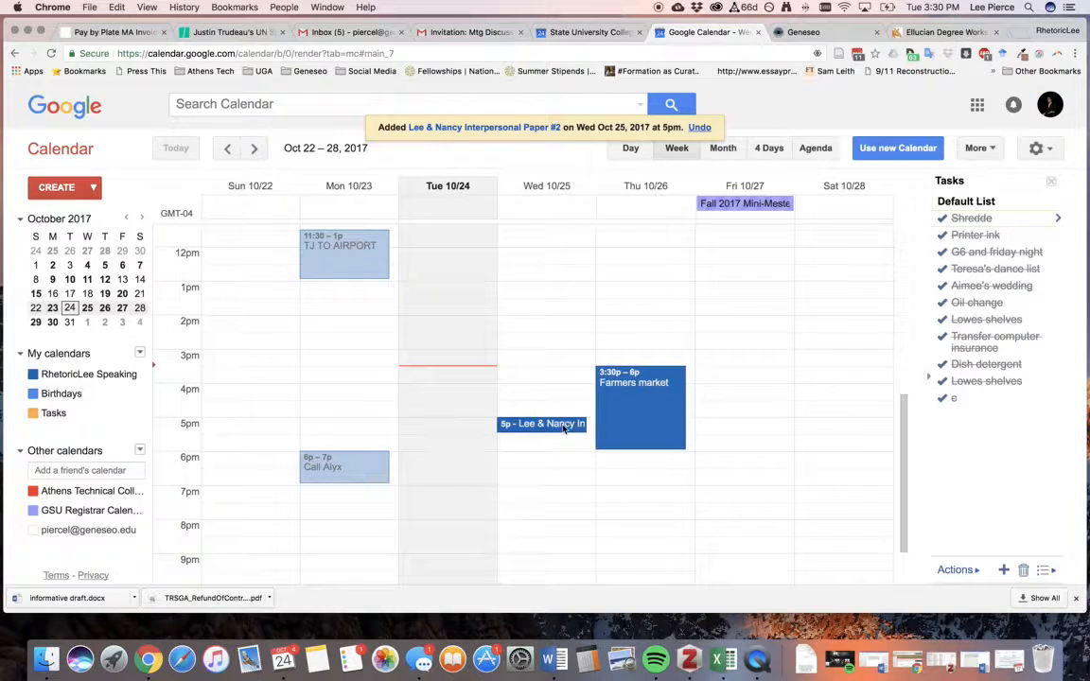
click(34, 531)
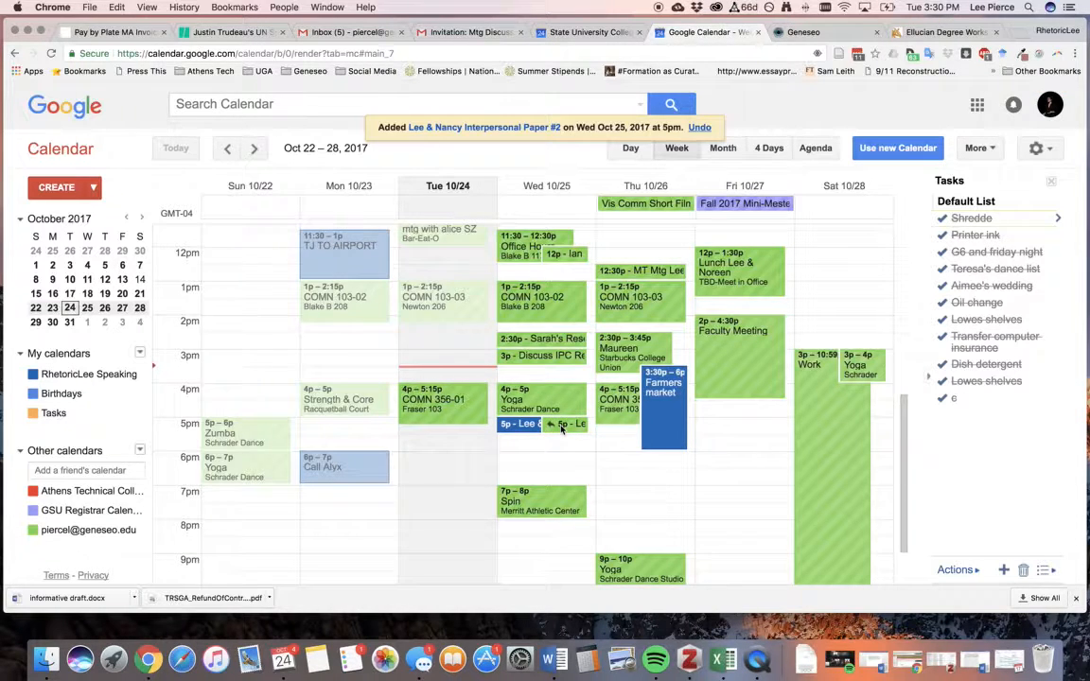
Open Gmail in a new tab from the Google apps grid.
scroll(561, 427, down, 2)
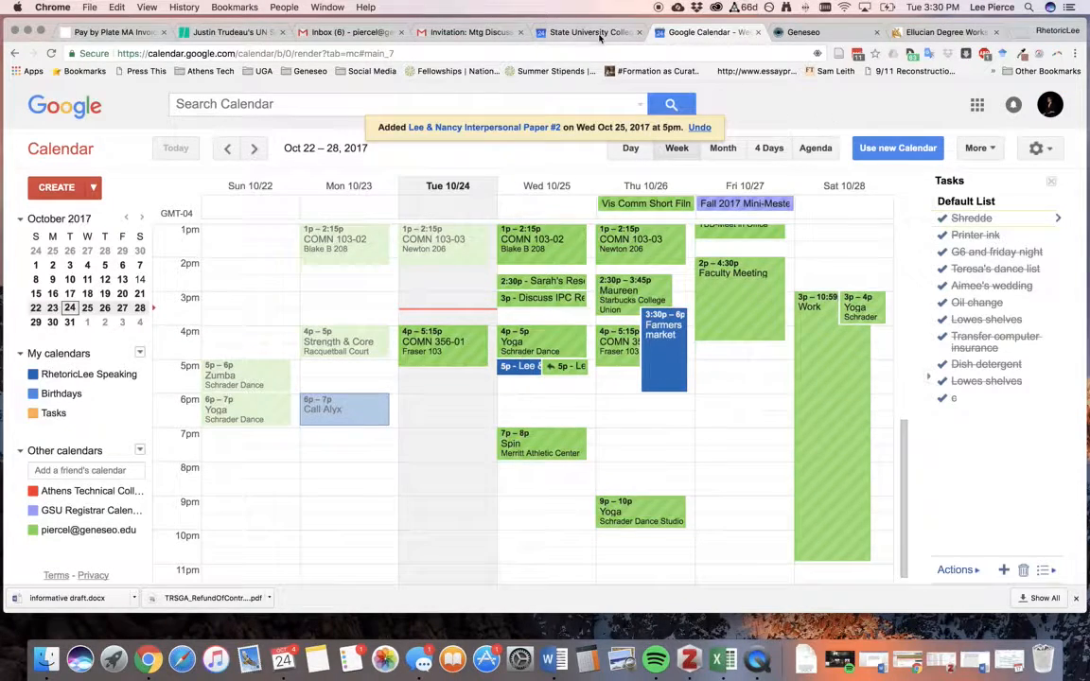
click(979, 107)
click(576, 32)
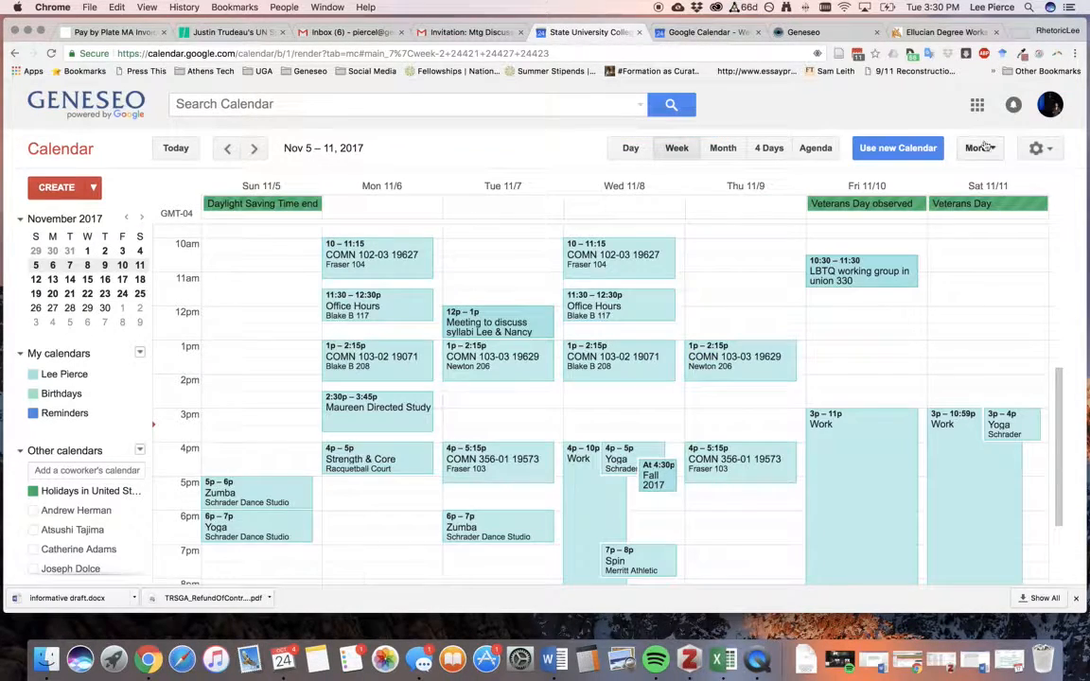
click(979, 106)
click(929, 182)
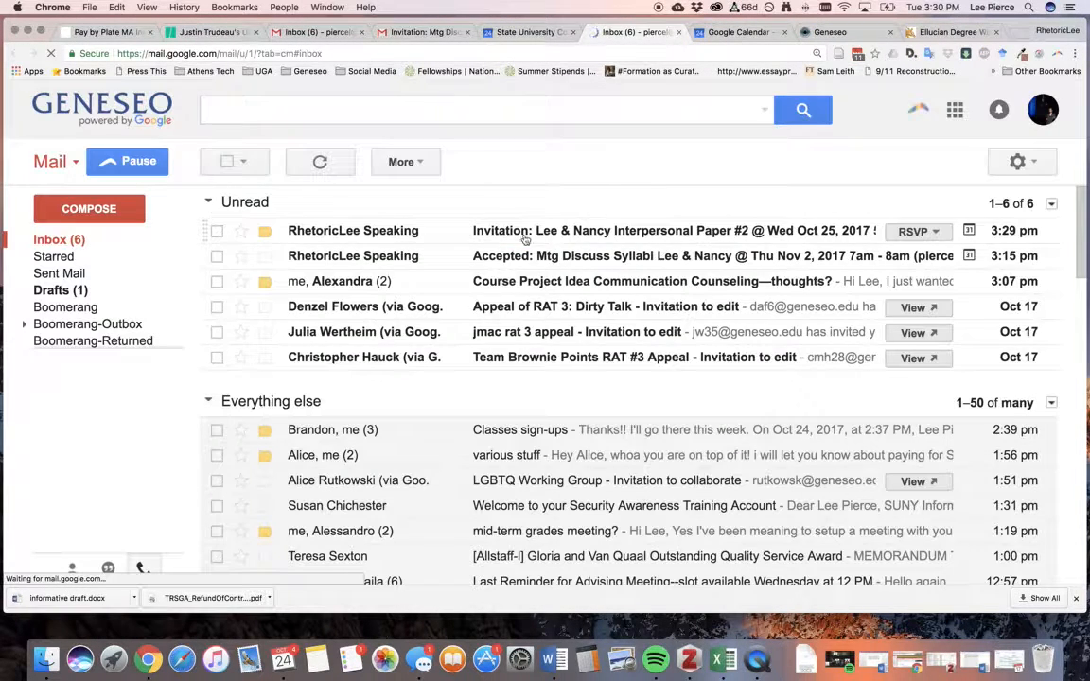
Open the Lee & Nancy Interpersonal Paper #2 invitation email and answer Yes to Going?
click(657, 231)
scroll(637, 343, down, 2)
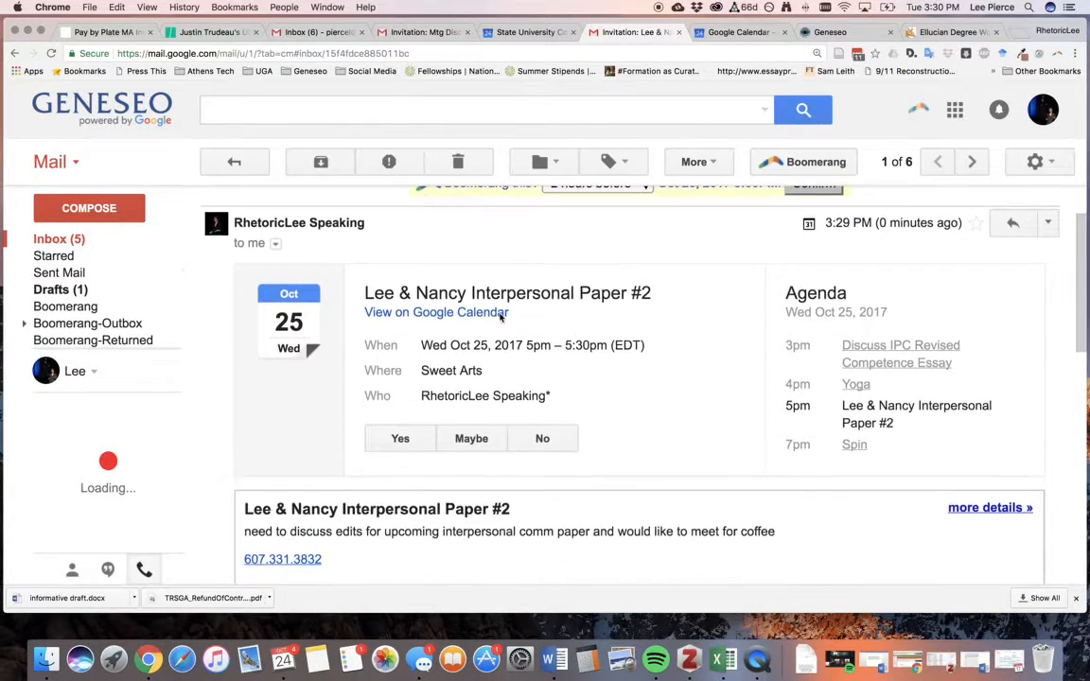
scroll(544, 360, down, 1)
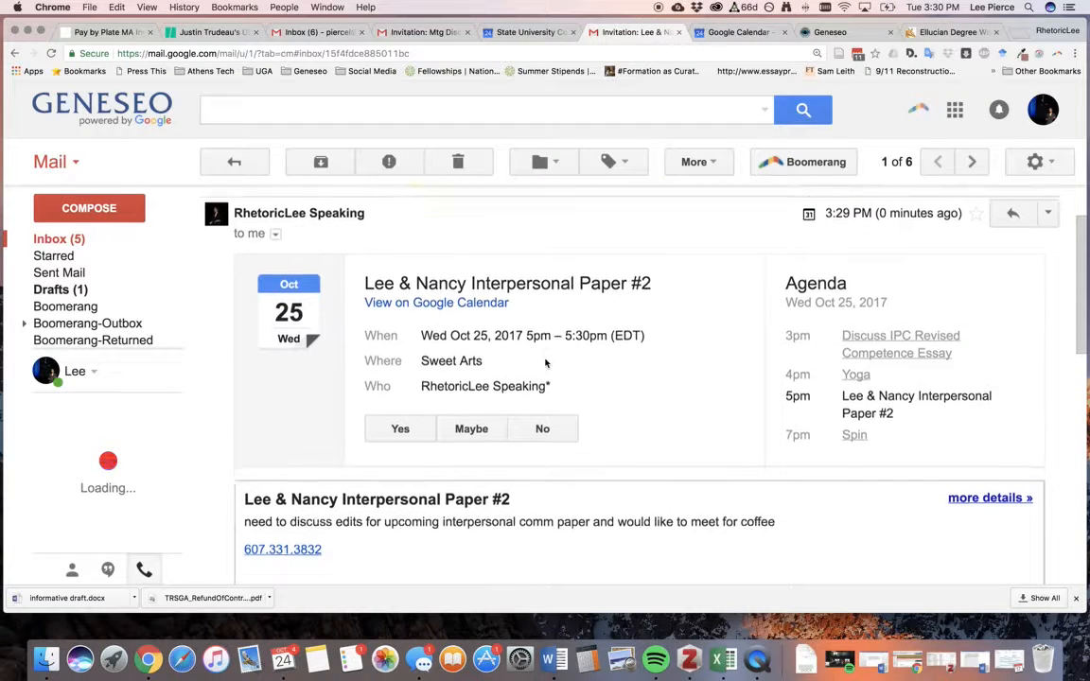
scroll(426, 397, down, 3)
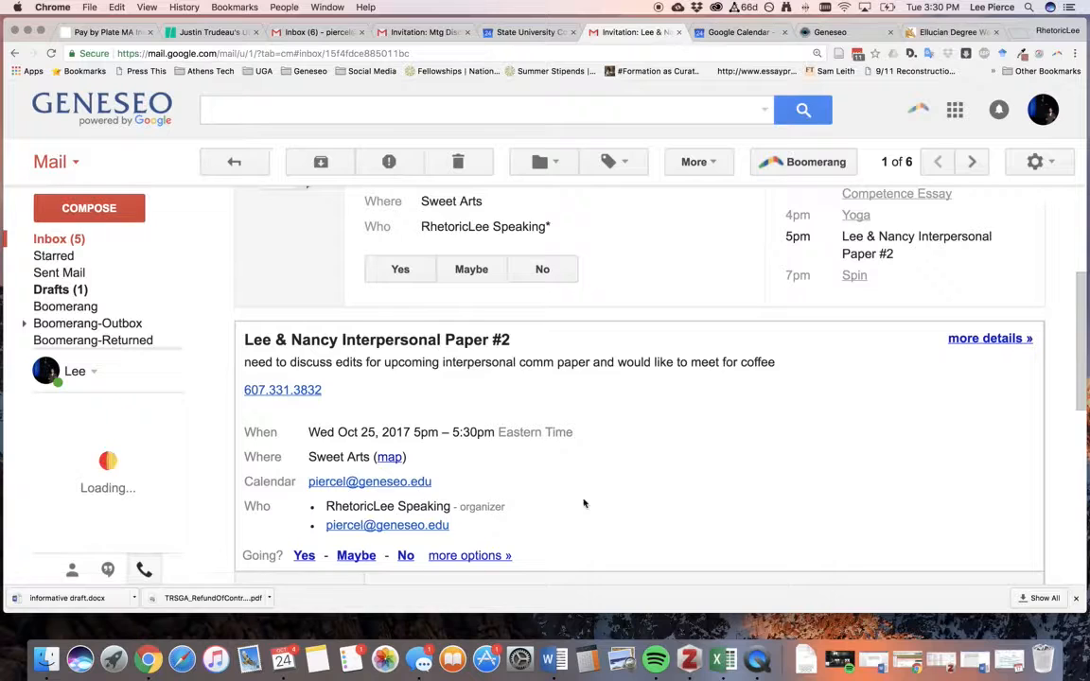
scroll(596, 501, down, 3)
scroll(568, 482, down, 1)
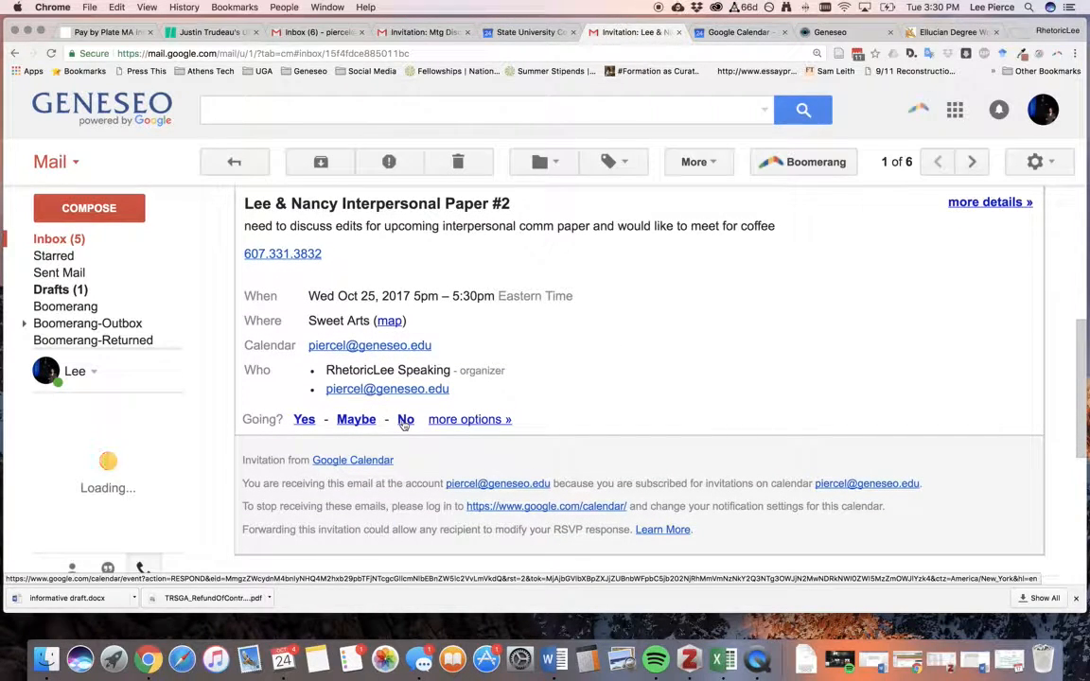
click(303, 420)
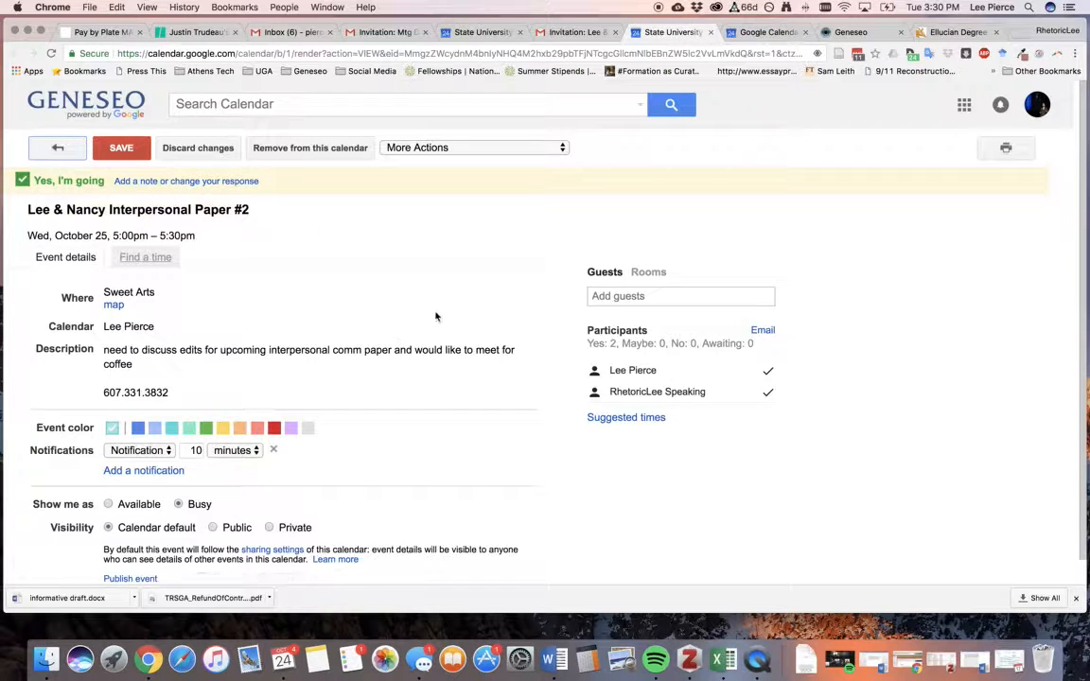
Make the accepted meeting's date and times editable, then return to the Oct 22–28 week calendar.
scroll(458, 369, down, 1)
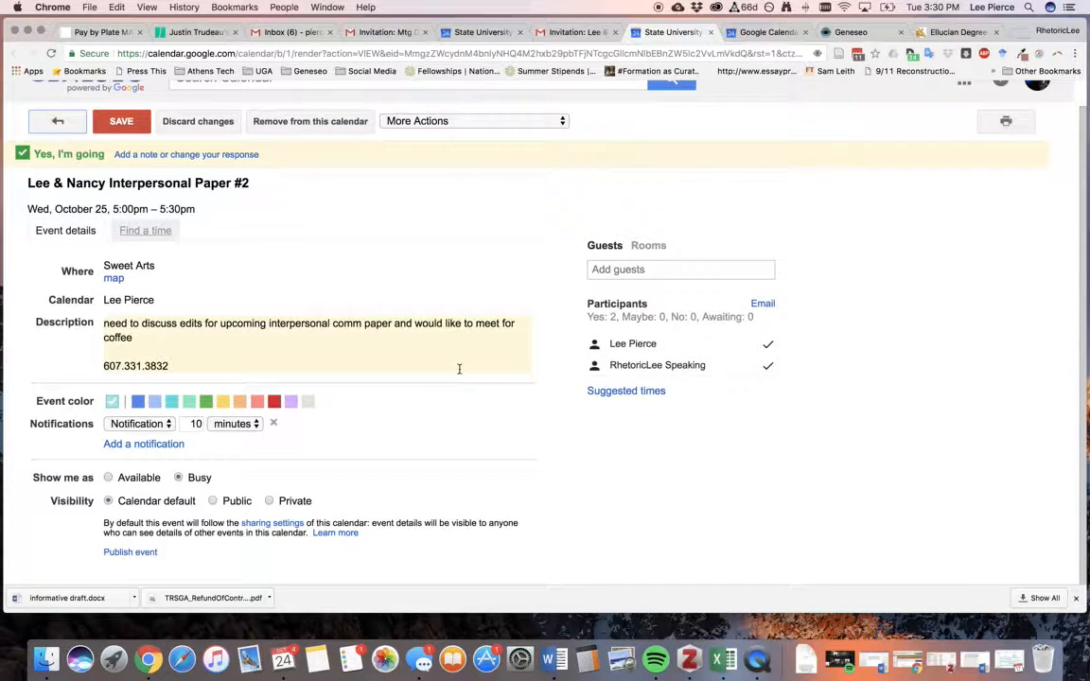
scroll(207, 243, up, 1)
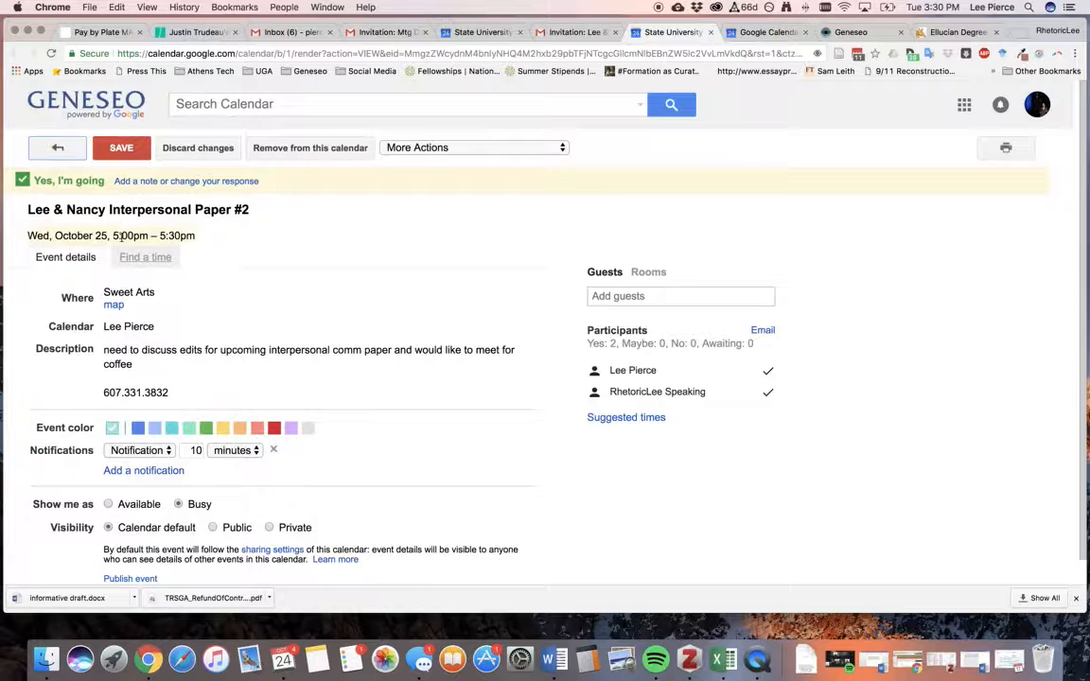
click(175, 235)
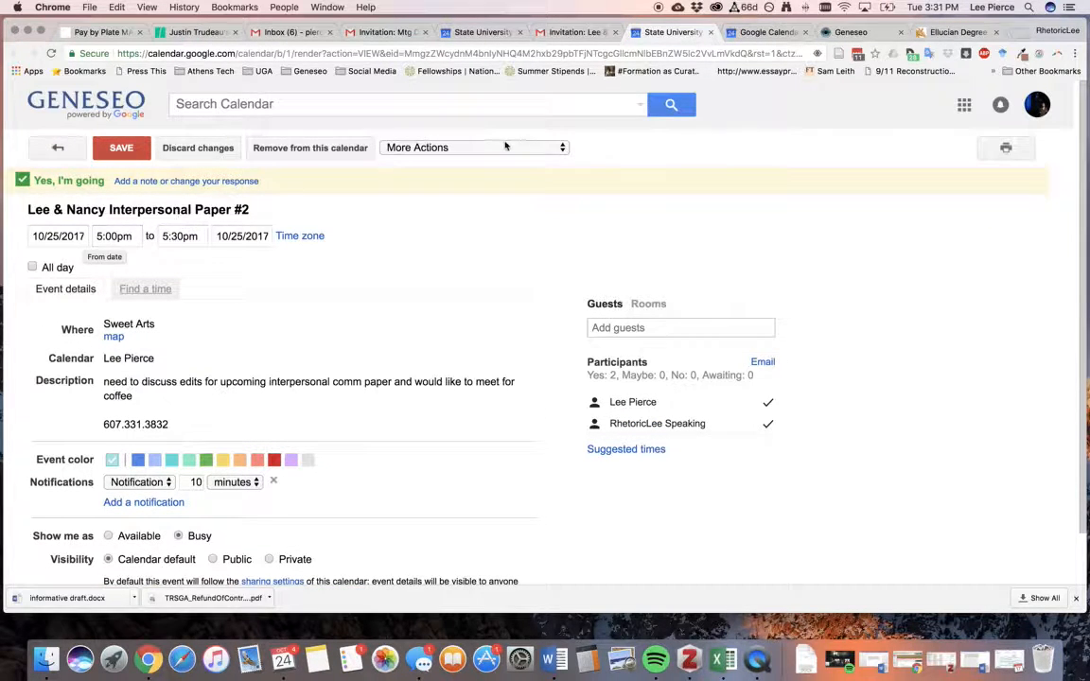
click(763, 32)
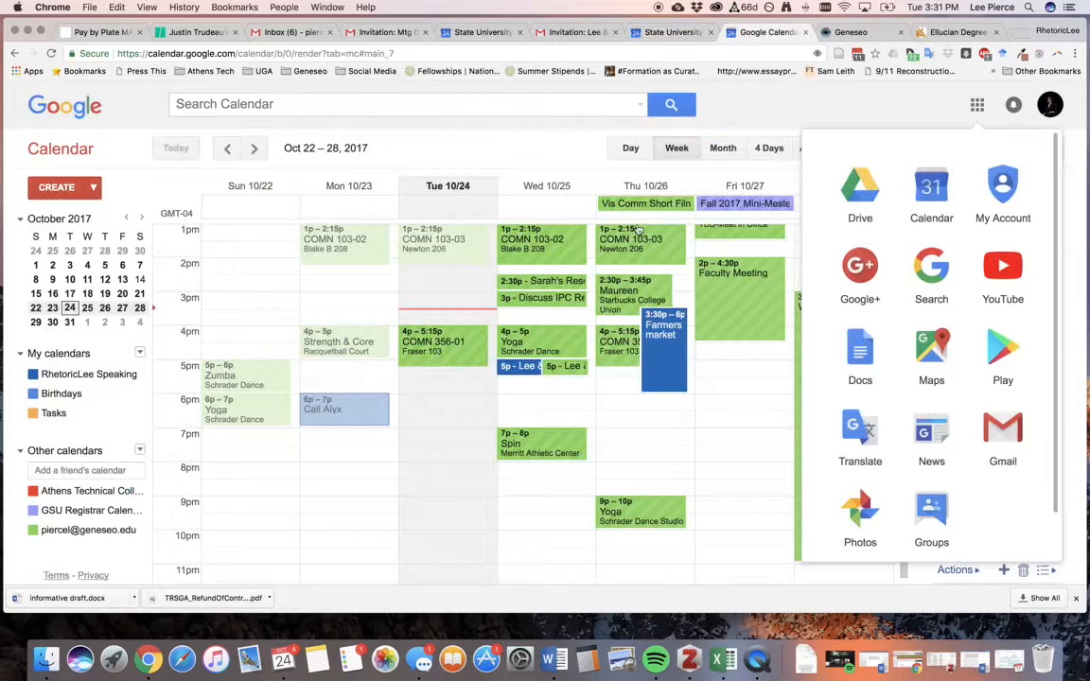
Dismiss the apps launcher and account panel on the university calendar.
click(1049, 106)
click(1050, 104)
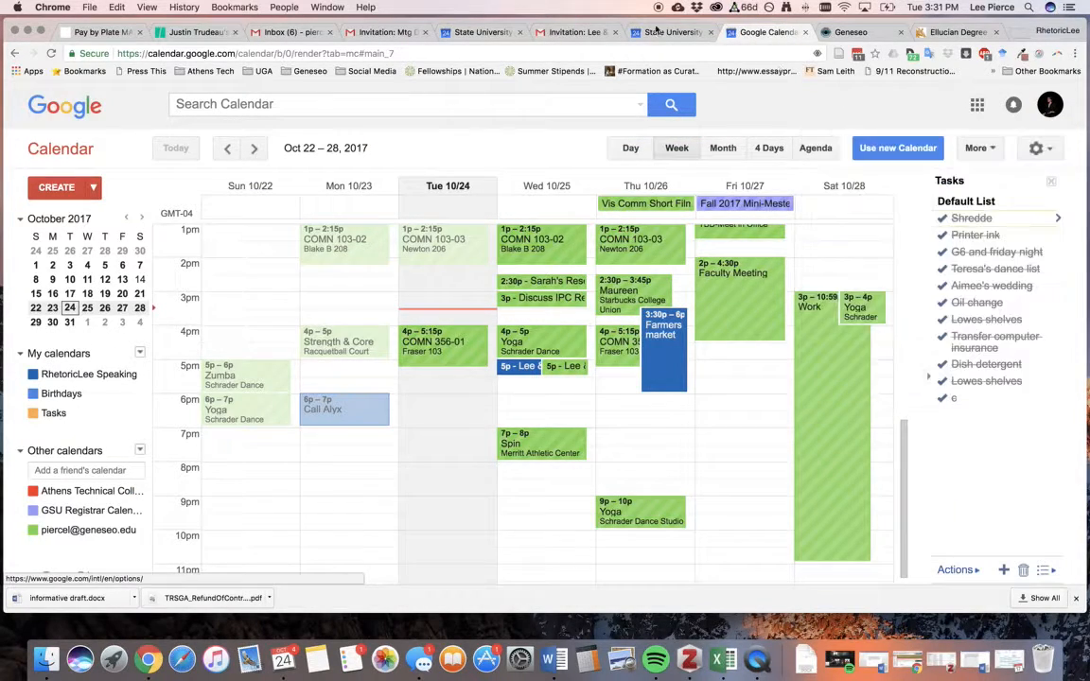
click(498, 36)
click(1055, 106)
click(913, 112)
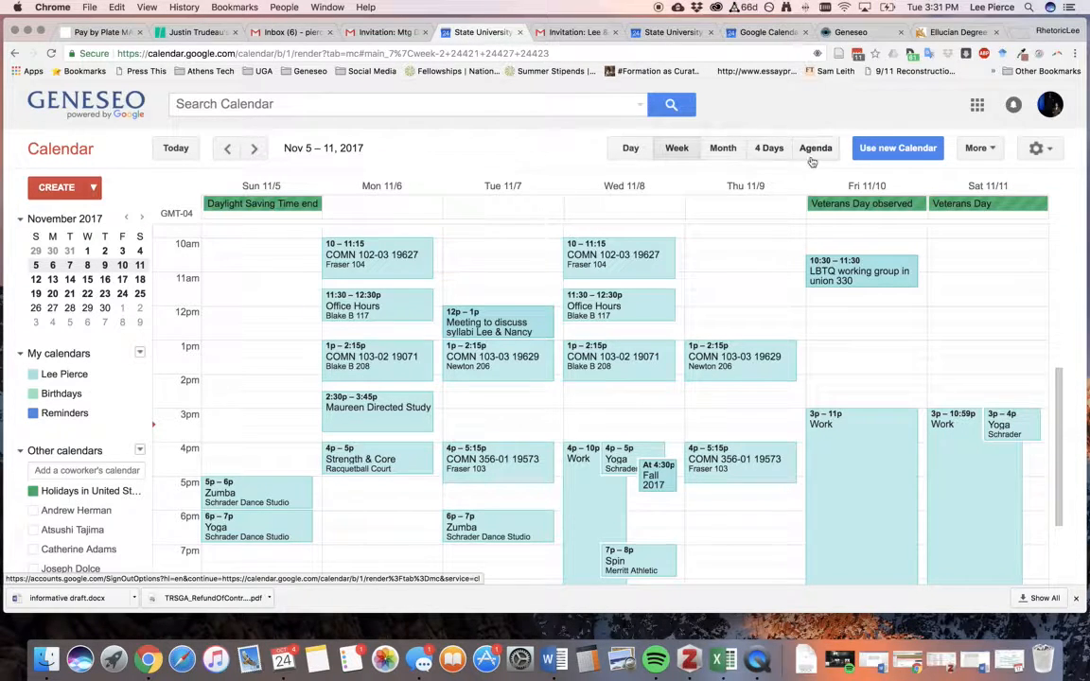
Browse the university calendar weeks from Oct 29 – Nov 4 through Nov 12–18.
scroll(482, 350, down, 2)
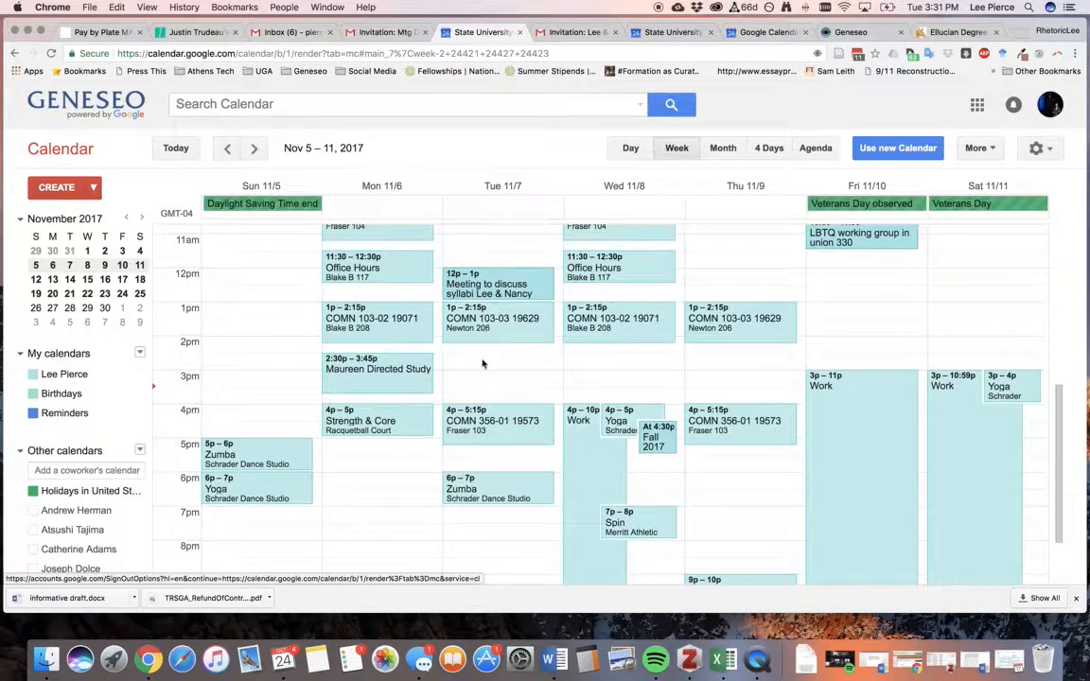
click(227, 148)
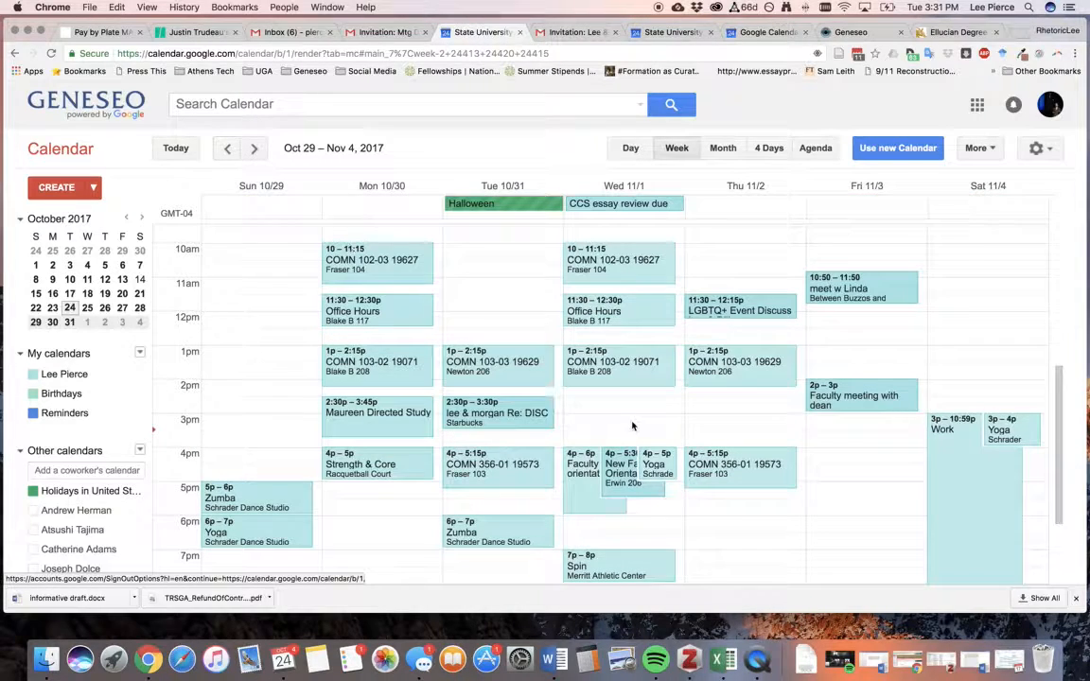
scroll(568, 379, down, 4)
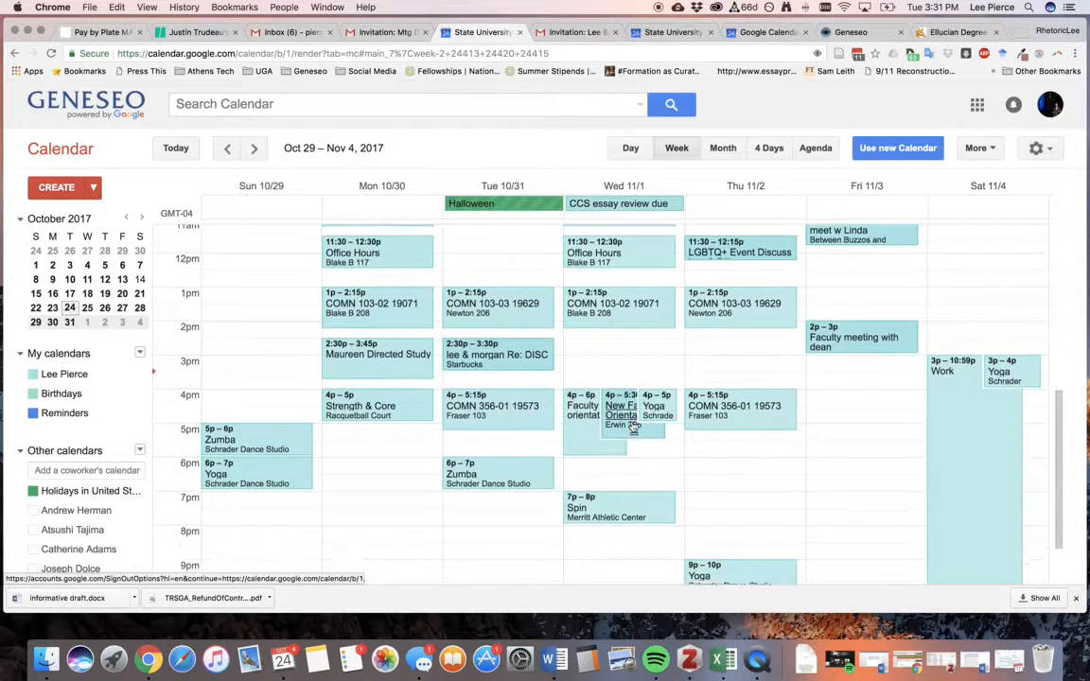
click(254, 147)
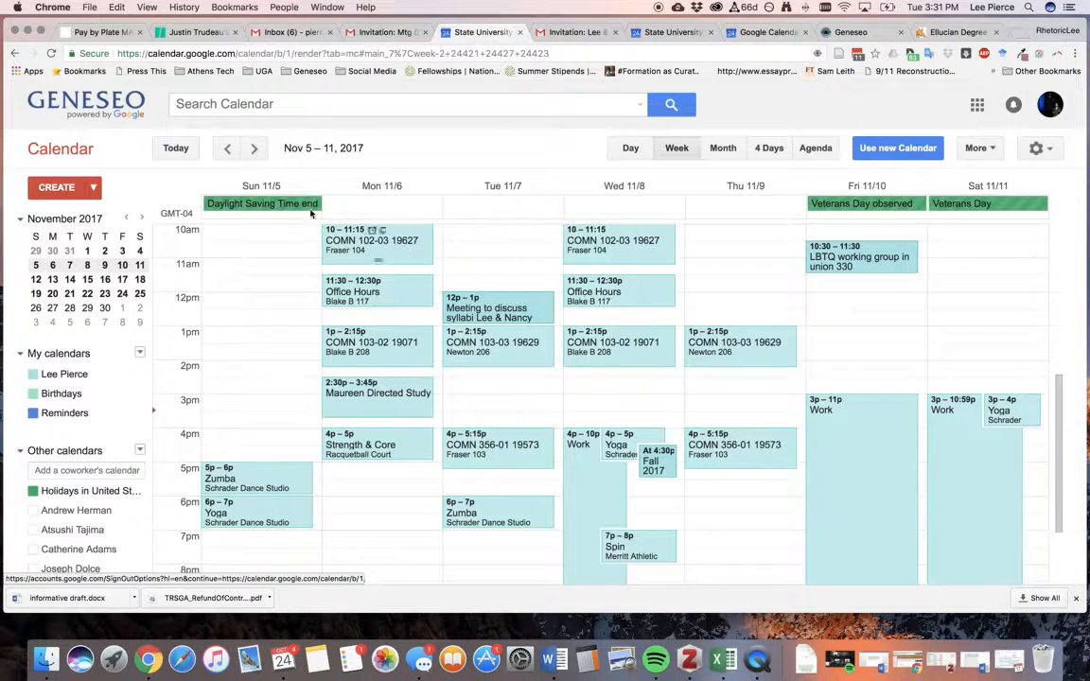
click(253, 147)
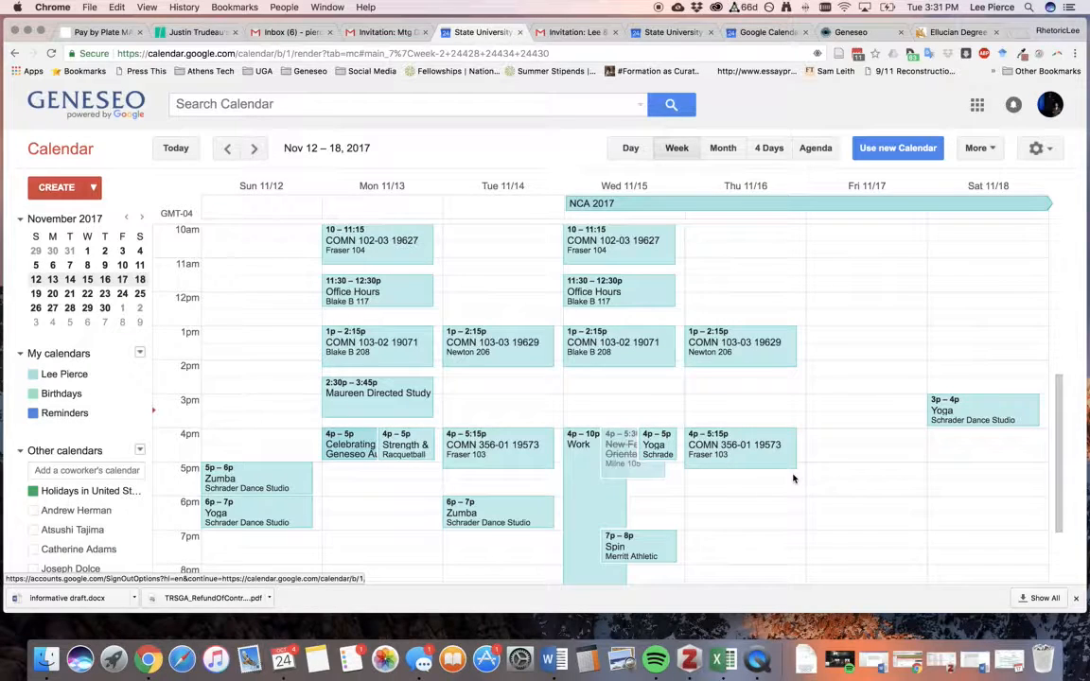
scroll(792, 484, down, 3)
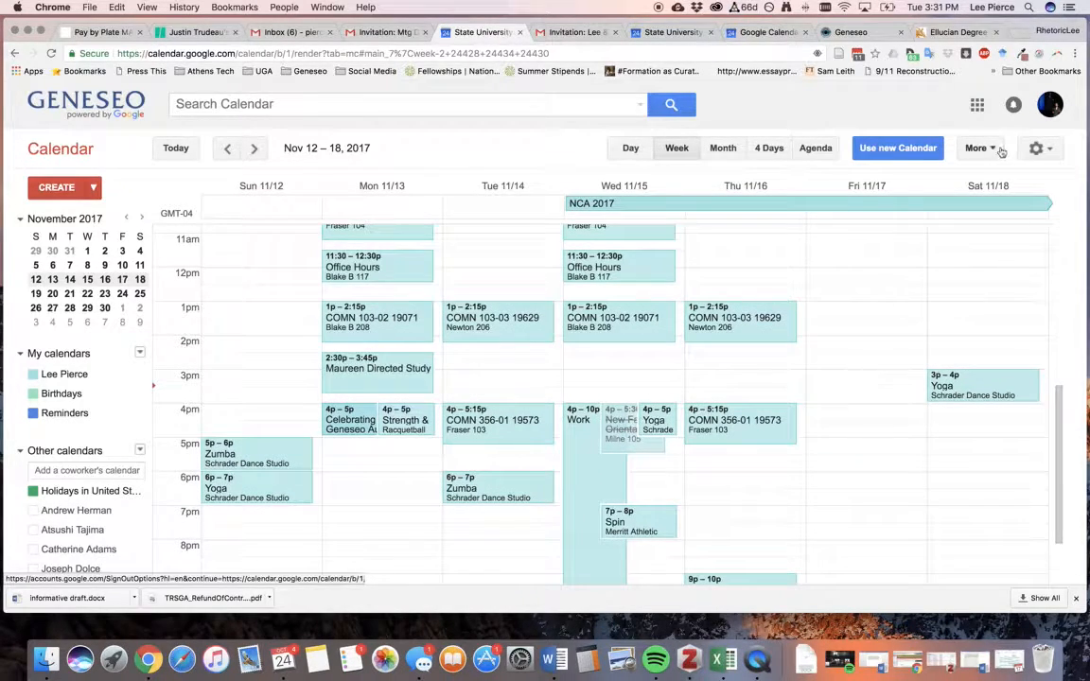
After checking the other calendars, step the university calendar back three weeks to Oct 22–28.
click(774, 34)
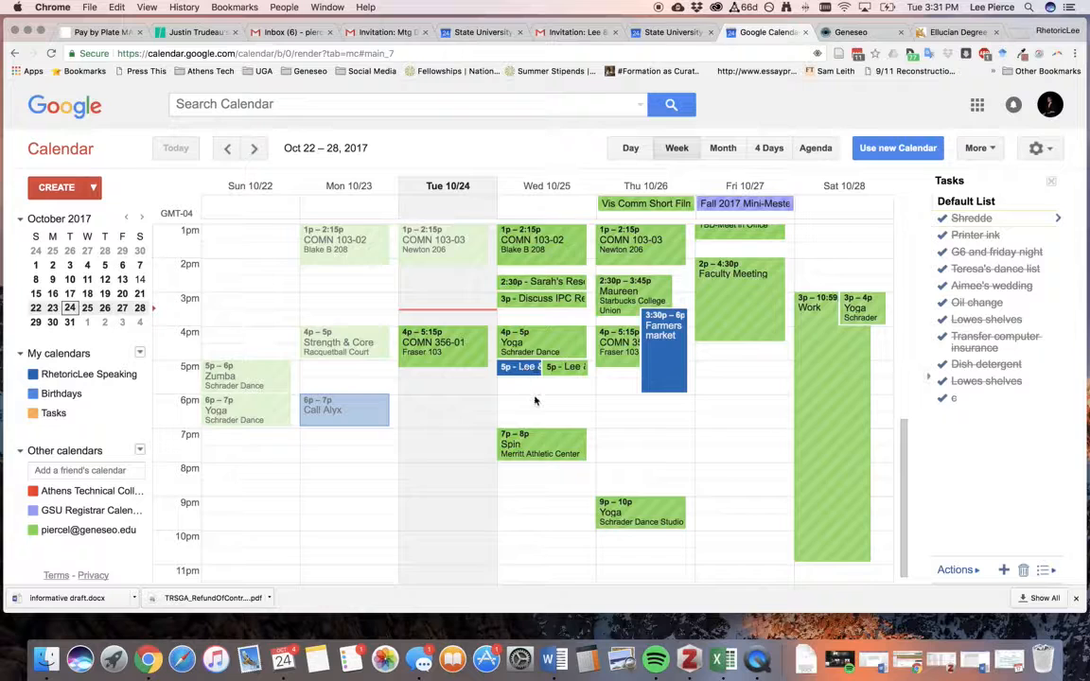
scroll(526, 371, up, 2)
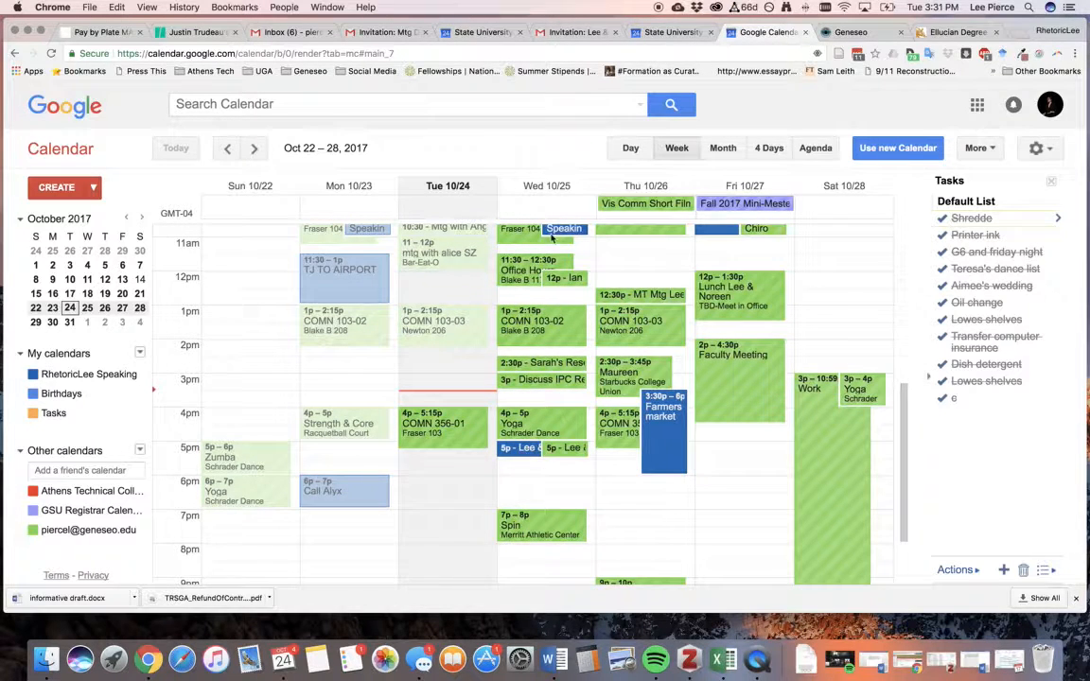
click(692, 36)
click(478, 32)
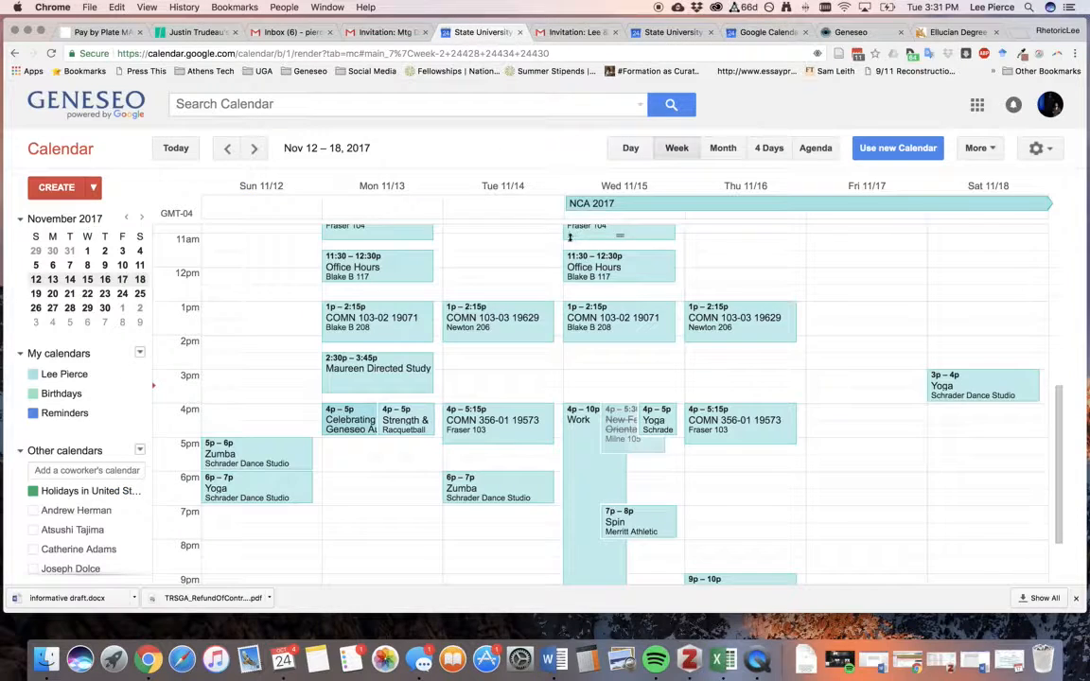
click(225, 148)
click(225, 148)
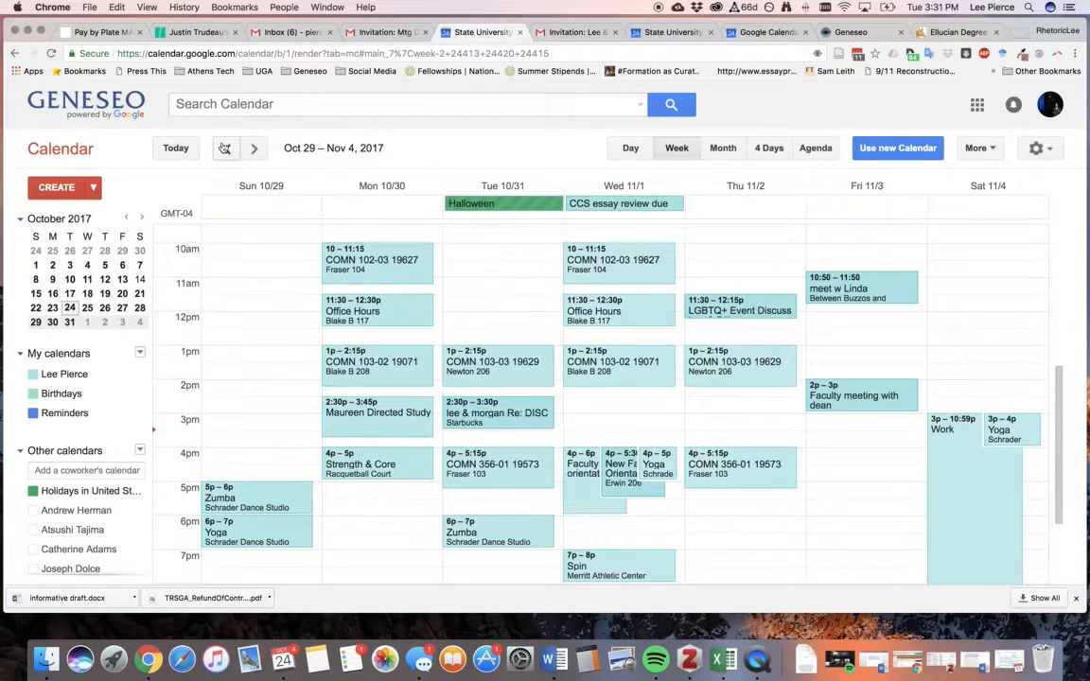
click(225, 149)
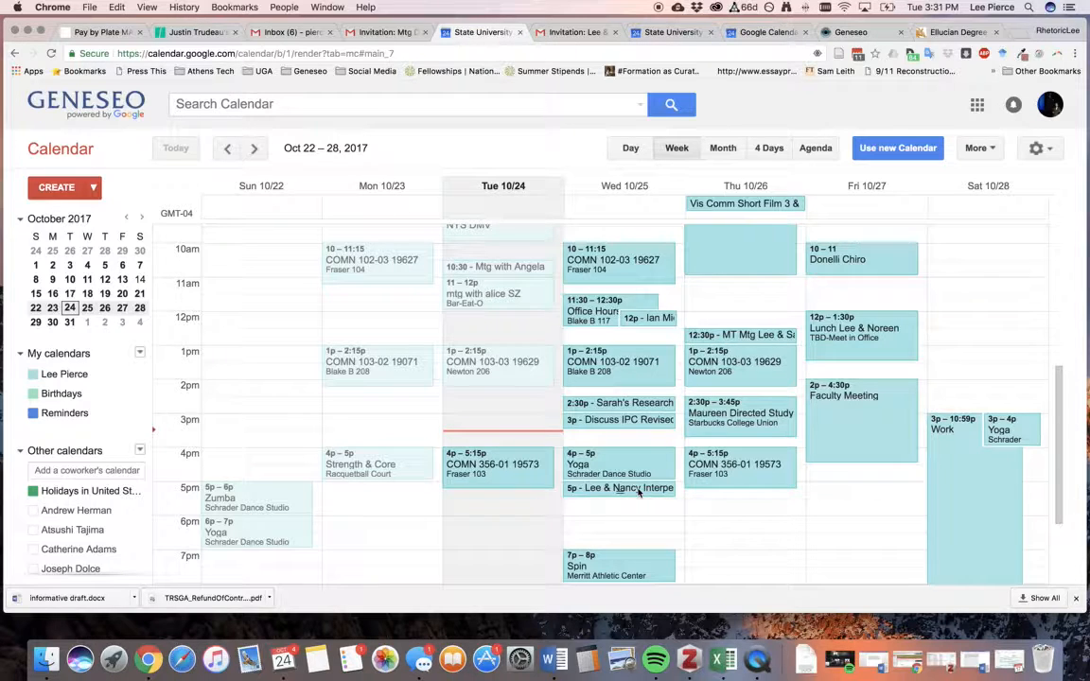
Open the Lee & Nancy meeting's full details with its date and time editable.
drag(637, 490, 633, 505)
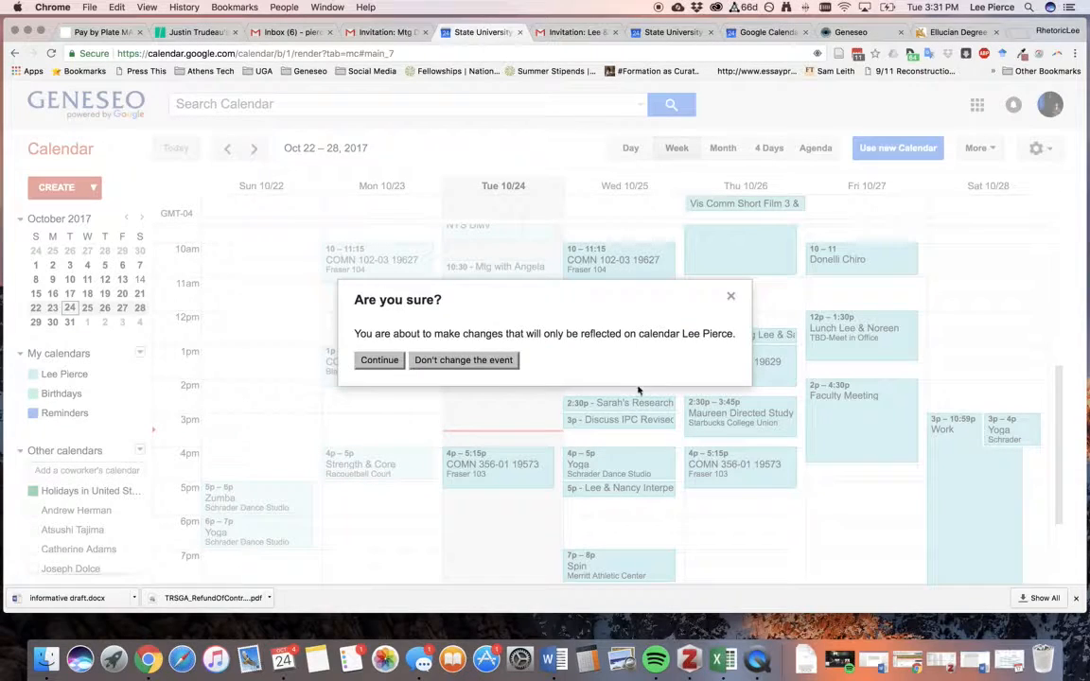
click(731, 296)
click(613, 489)
click(613, 491)
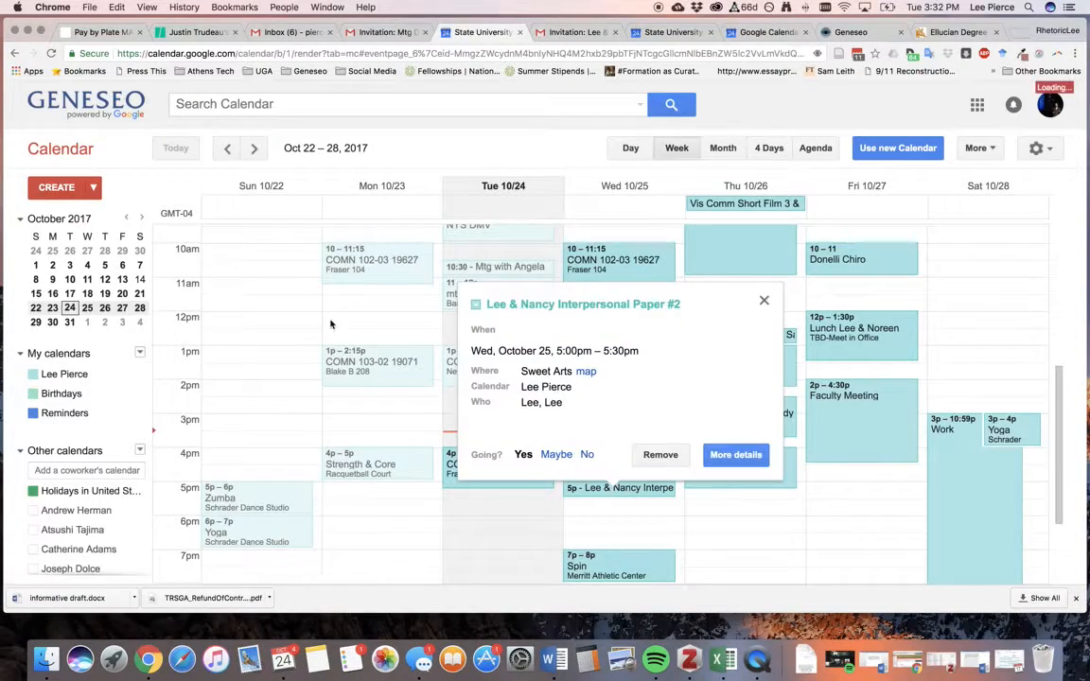
click(129, 235)
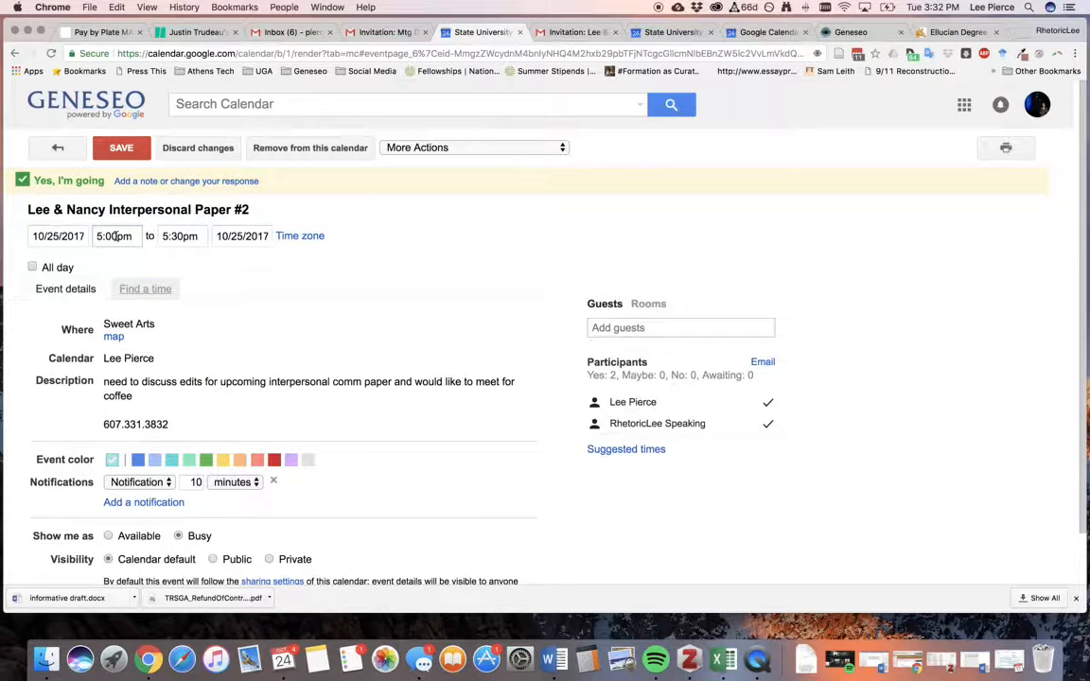
Change the meeting to 5:15pm–5:45pm on Oct 25 and save, confirming the change.
click(108, 235)
text(15)
click(179, 237)
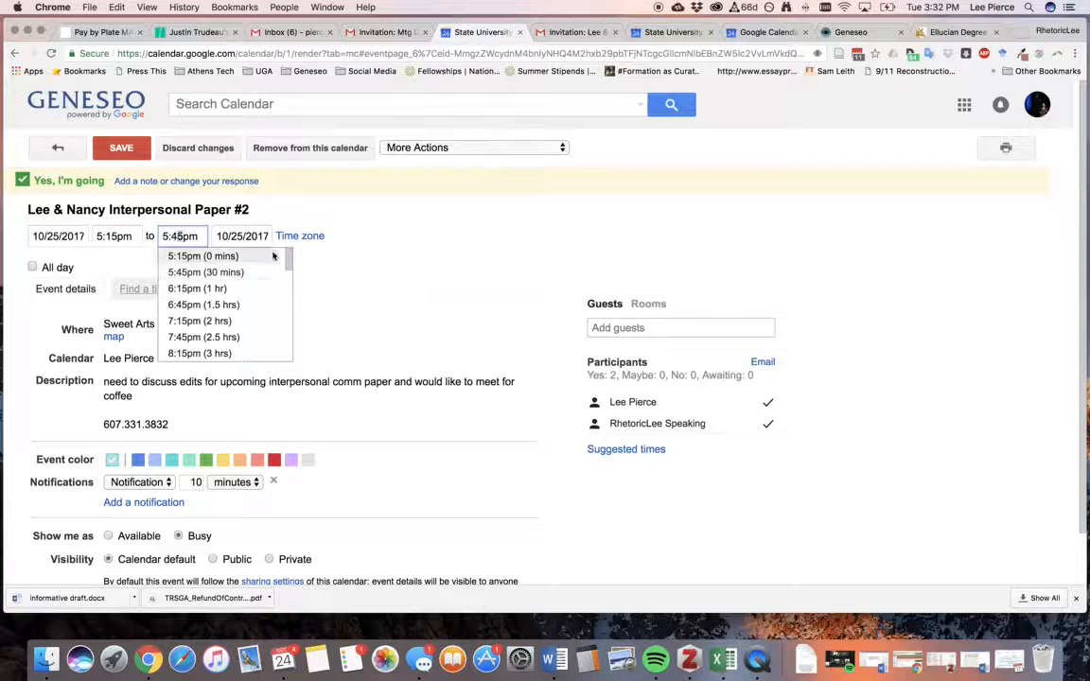
click(362, 260)
click(121, 147)
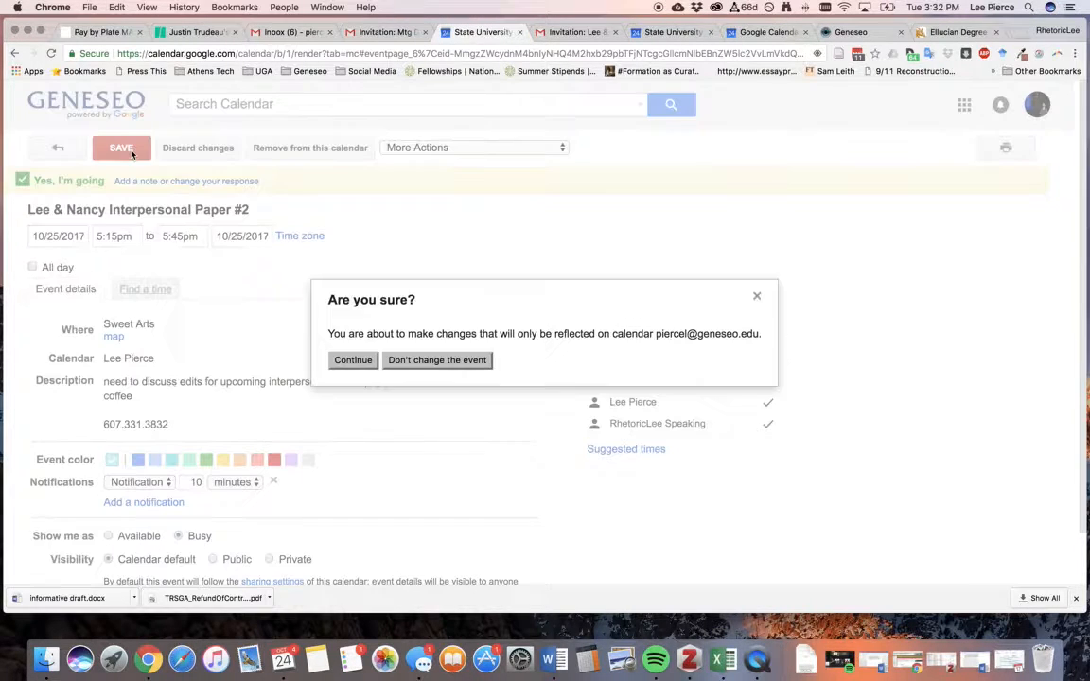
click(353, 361)
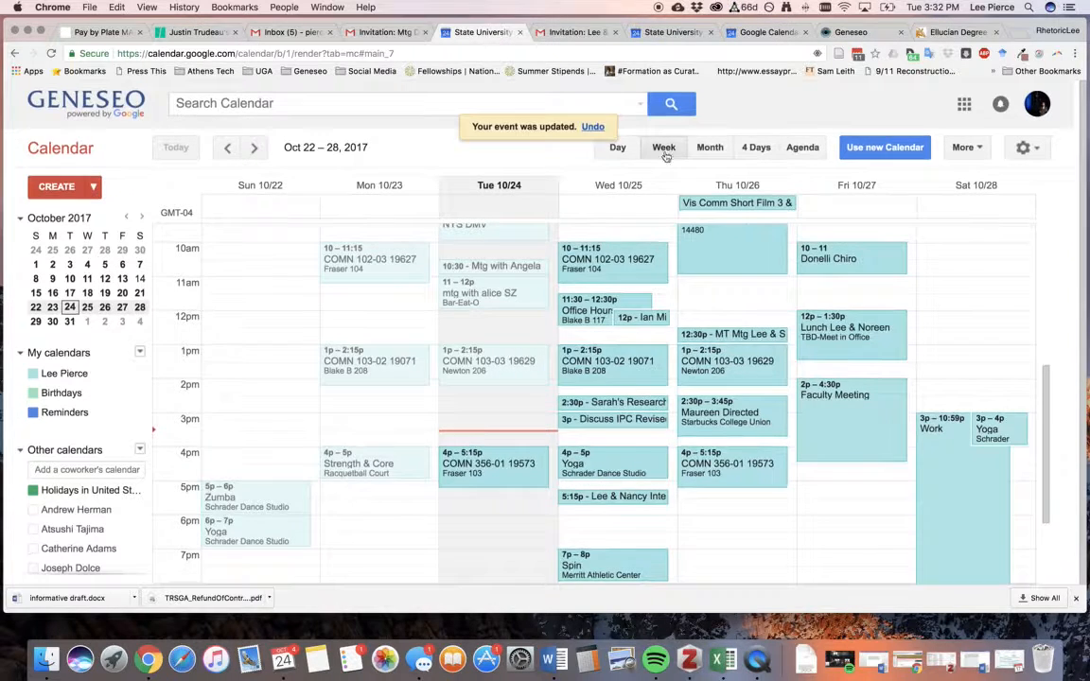
click(677, 32)
Switch to the personal Google calendar's Oct 22–28 week.
click(757, 36)
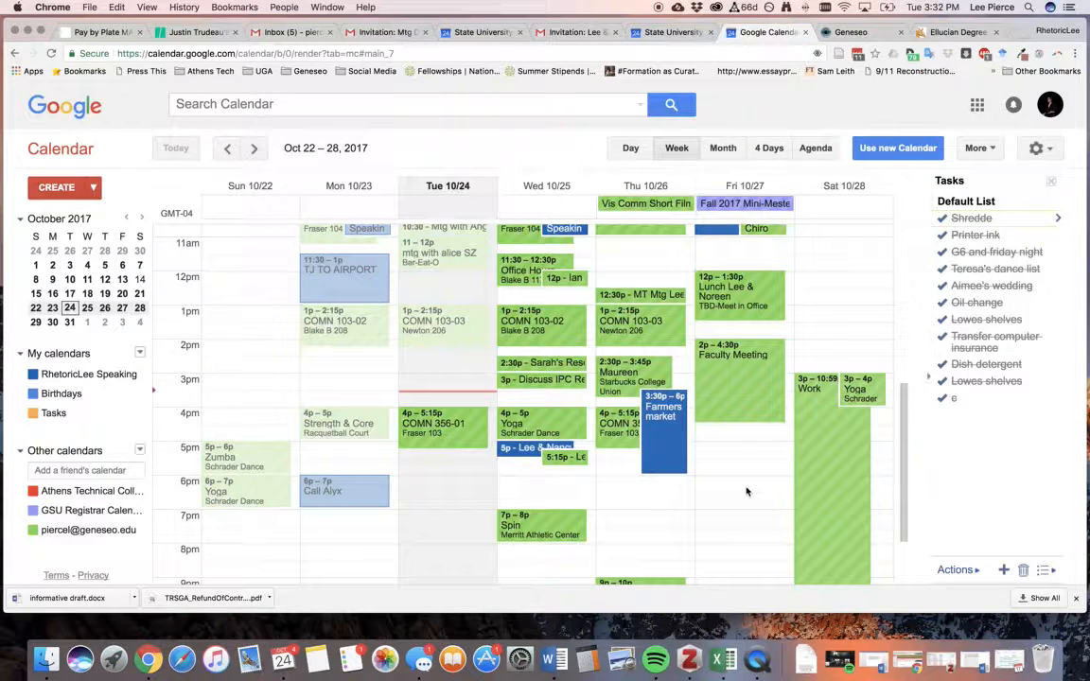
scroll(745, 490, up, 2)
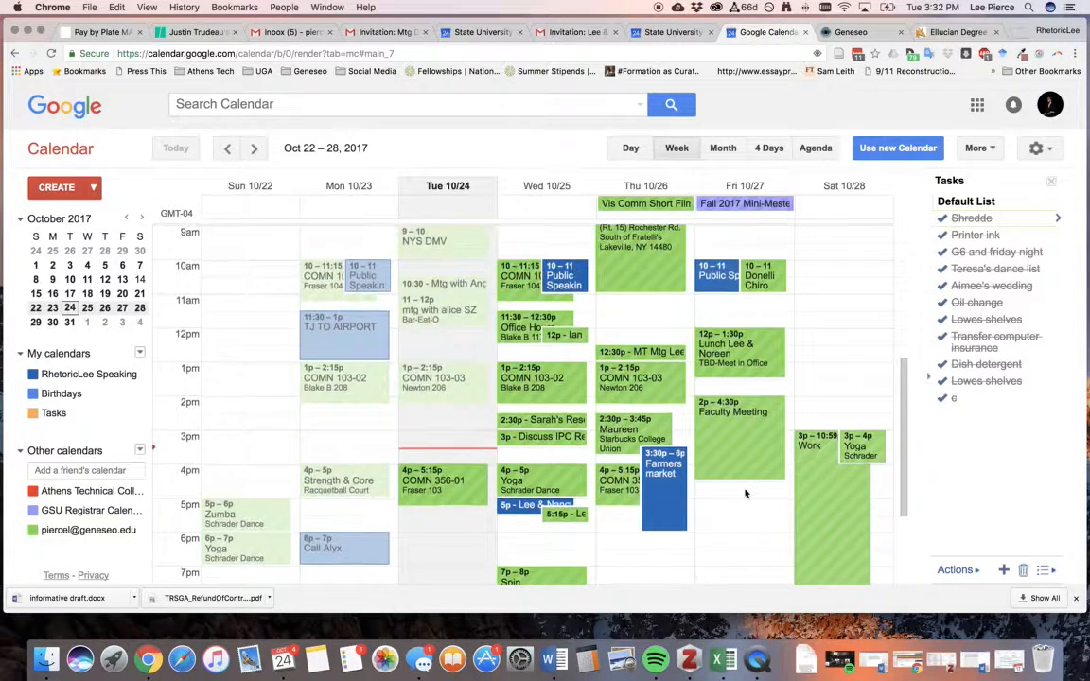
scroll(745, 493, down, 2)
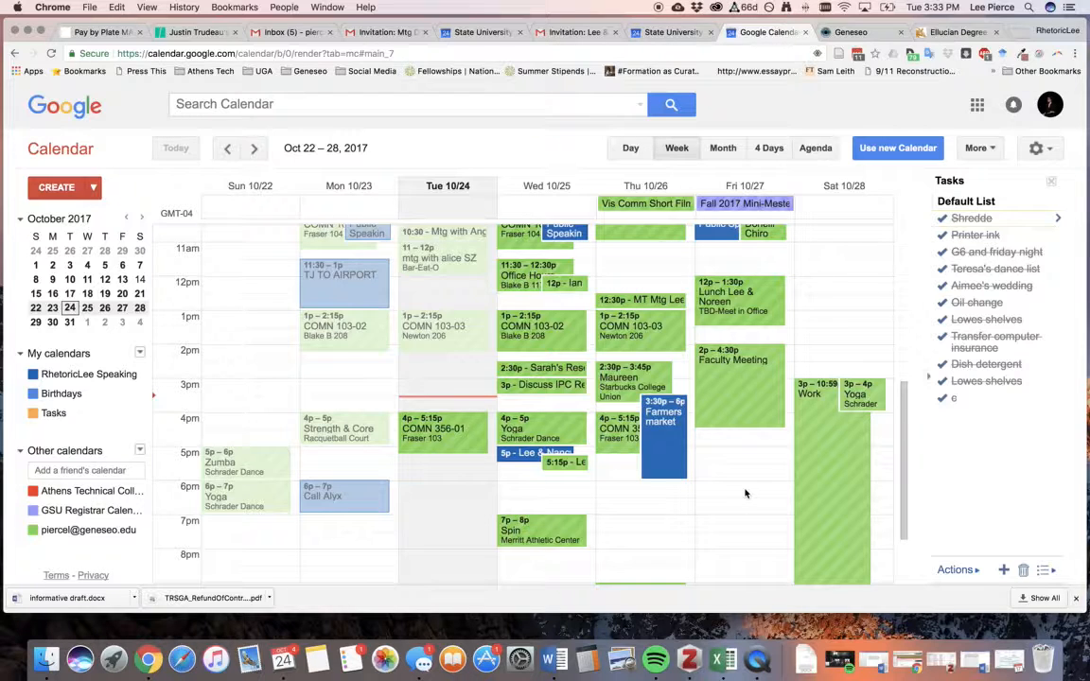
scroll(747, 494, up, 2)
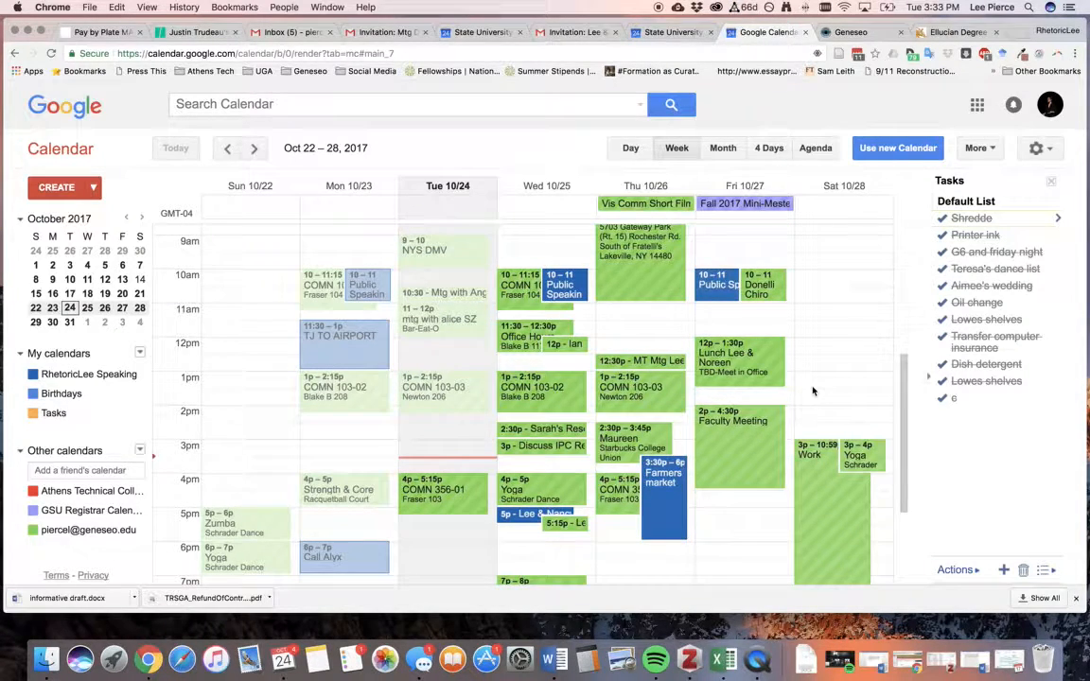
Draft a Monday 9:30am–6pm block titled 'OPEN FOR MEETINGS MONDAY - THURSDAY', then close it uncreated.
click(333, 257)
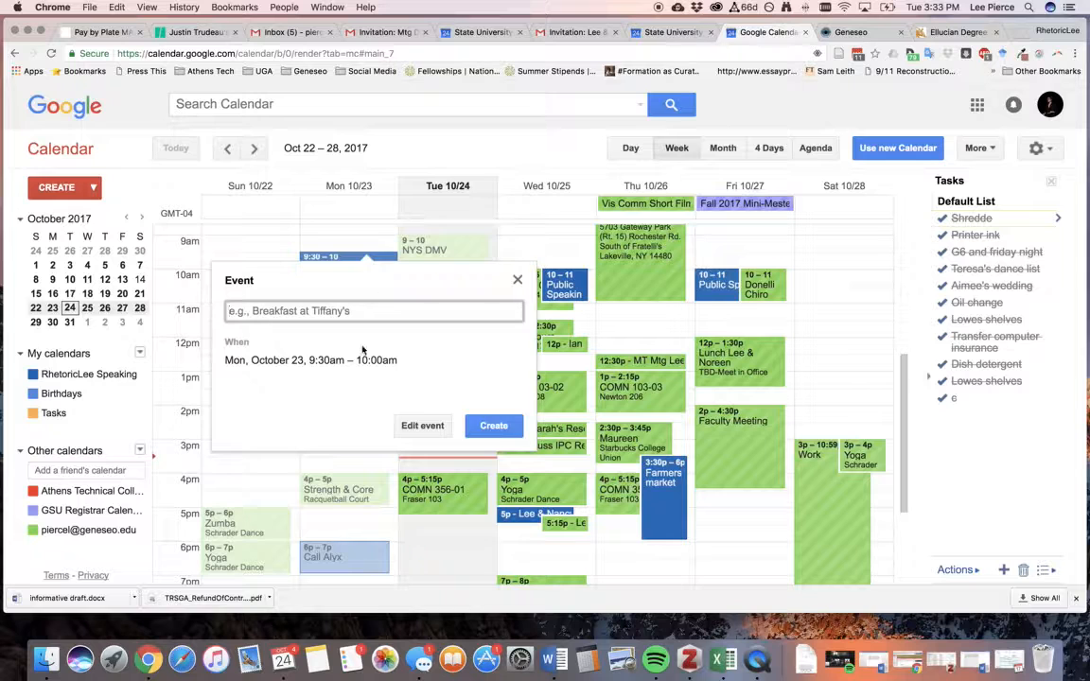
click(518, 281)
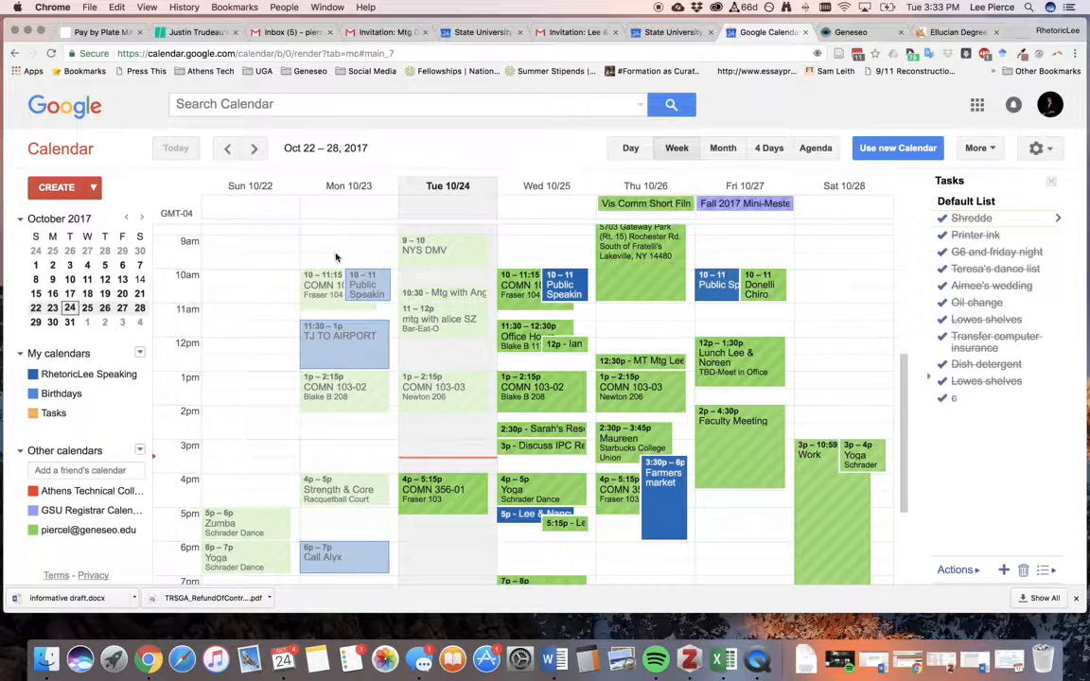
drag(335, 257, 340, 535)
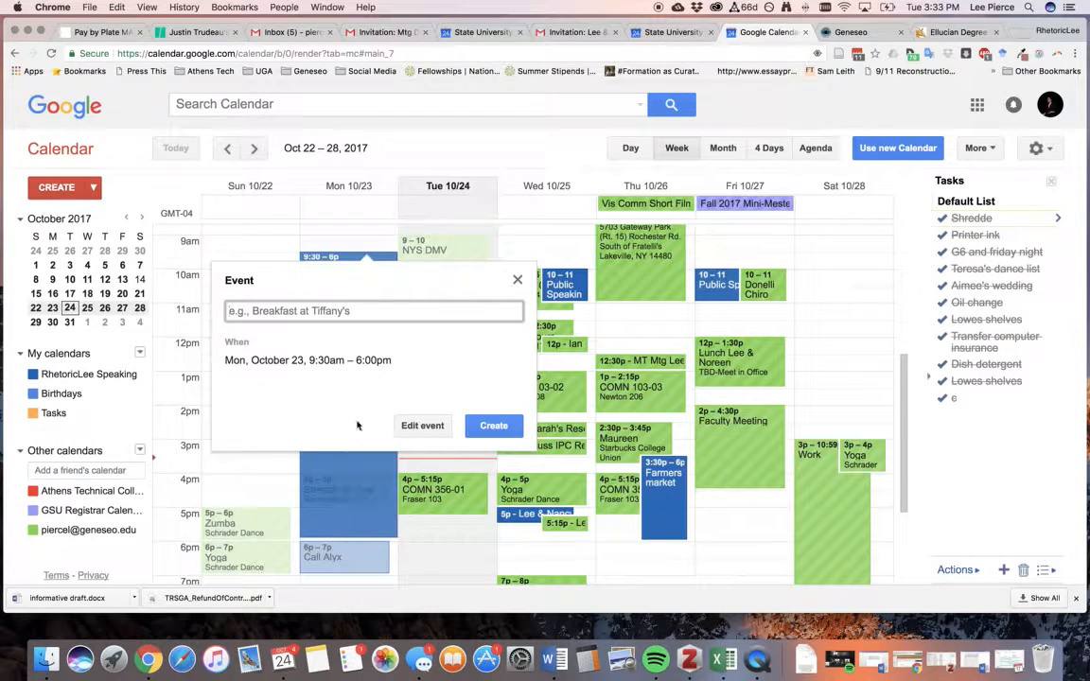
text(OPEN FOR MEETINGS )
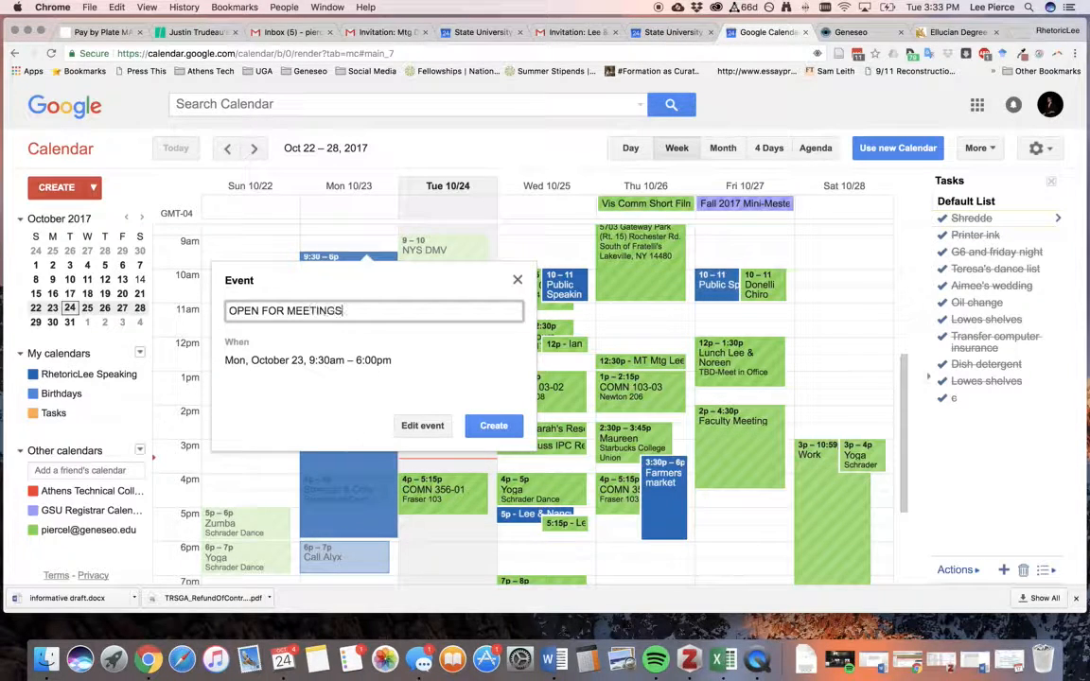
text(MONDAY - THURSDAY)
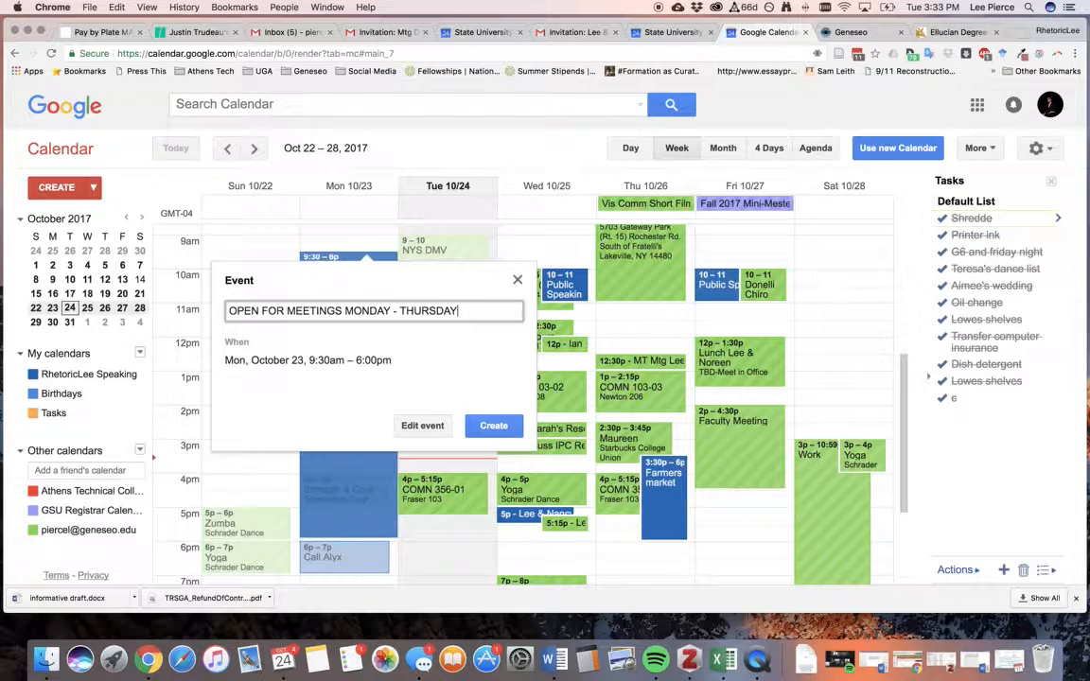
click(518, 279)
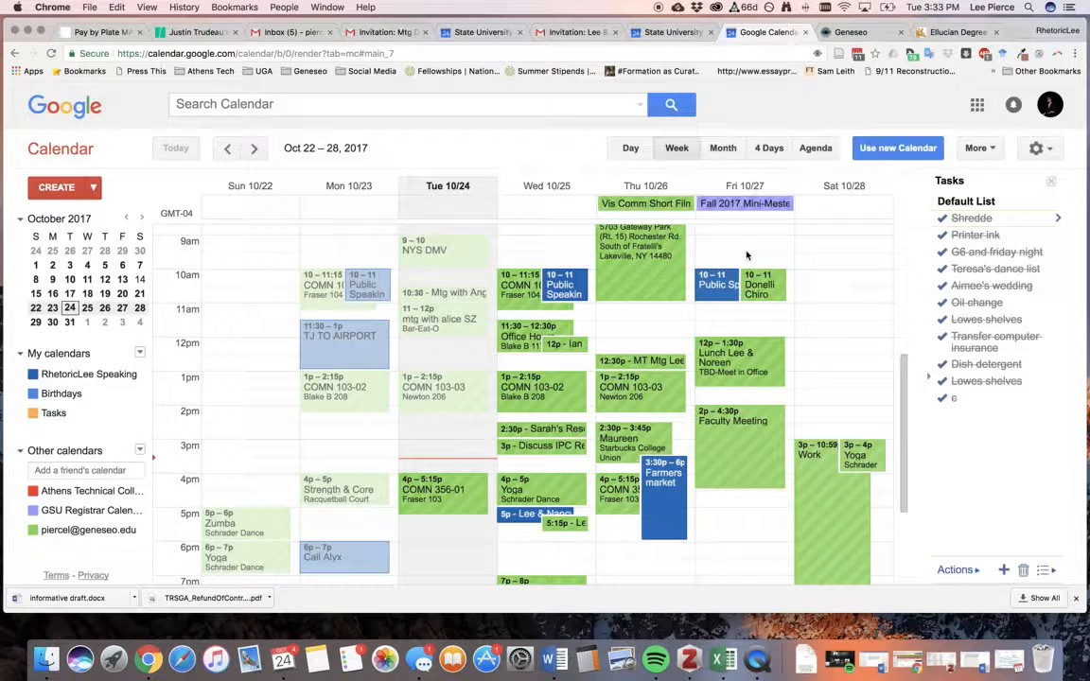
drag(745, 246, 746, 376)
text(FR)
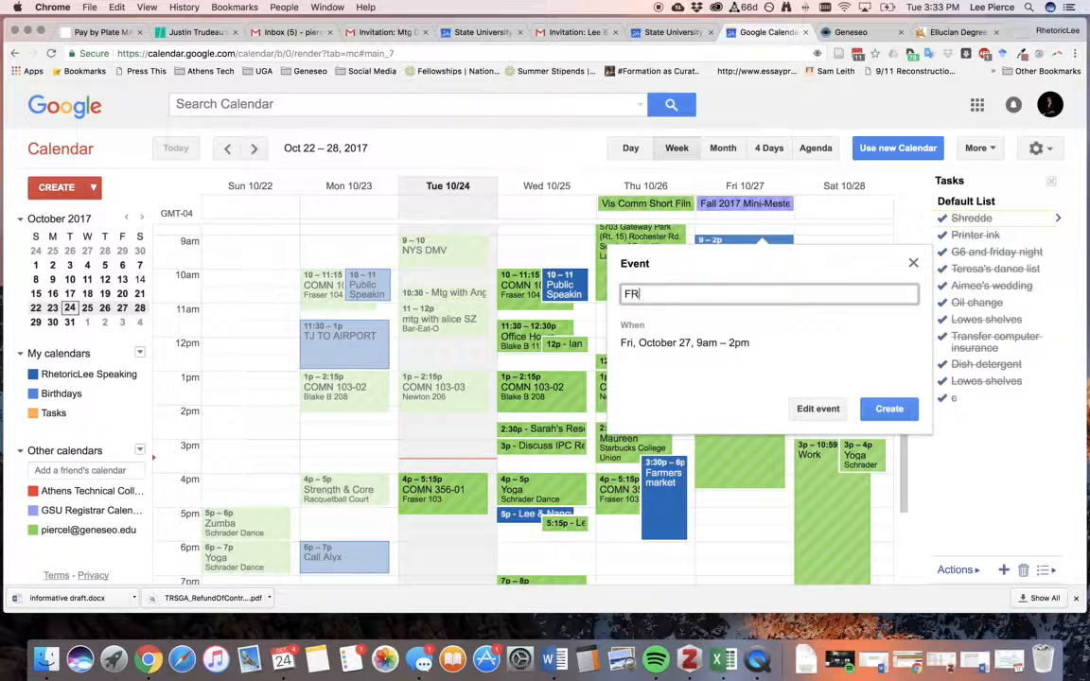
text(IDAYS 930-2PM)
click(913, 264)
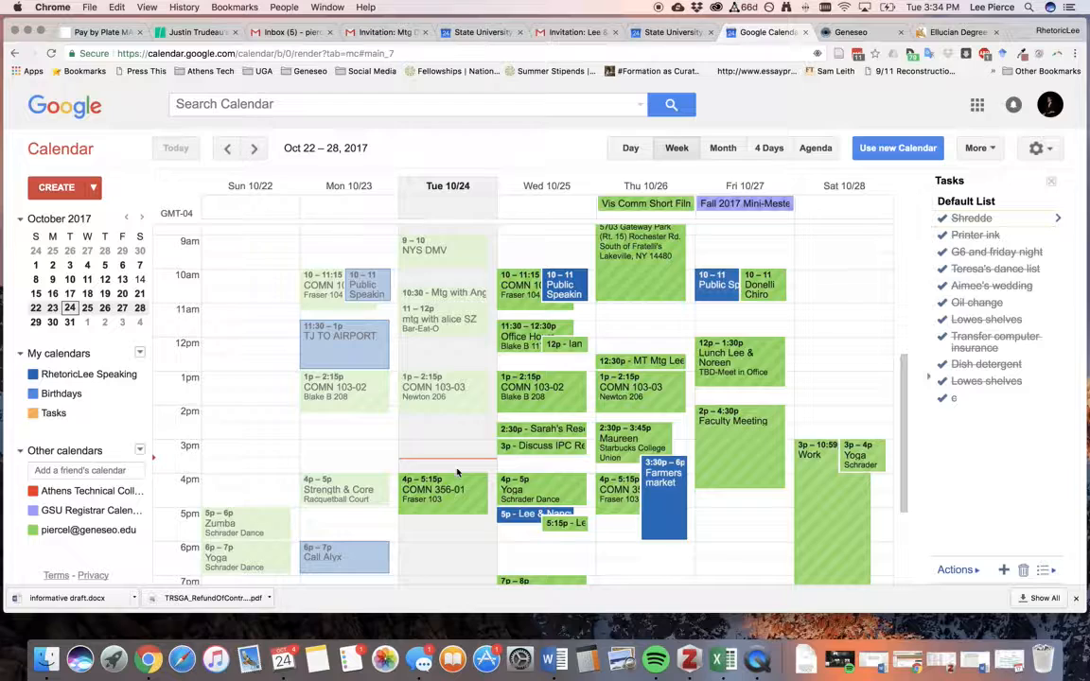
mouse_move(457, 470)
mouse_down()
mouse_move(502, 607)
mouse_move(511, 537)
mouse_move(510, 564)
mouse_up()
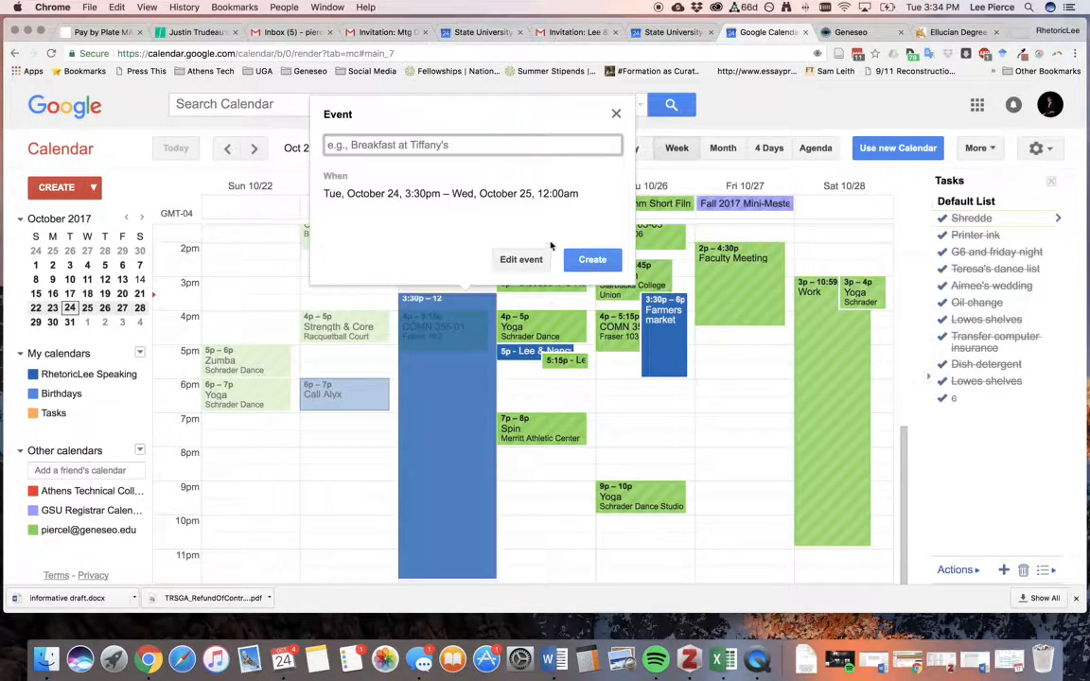
click(616, 114)
scroll(531, 228, up, 5)
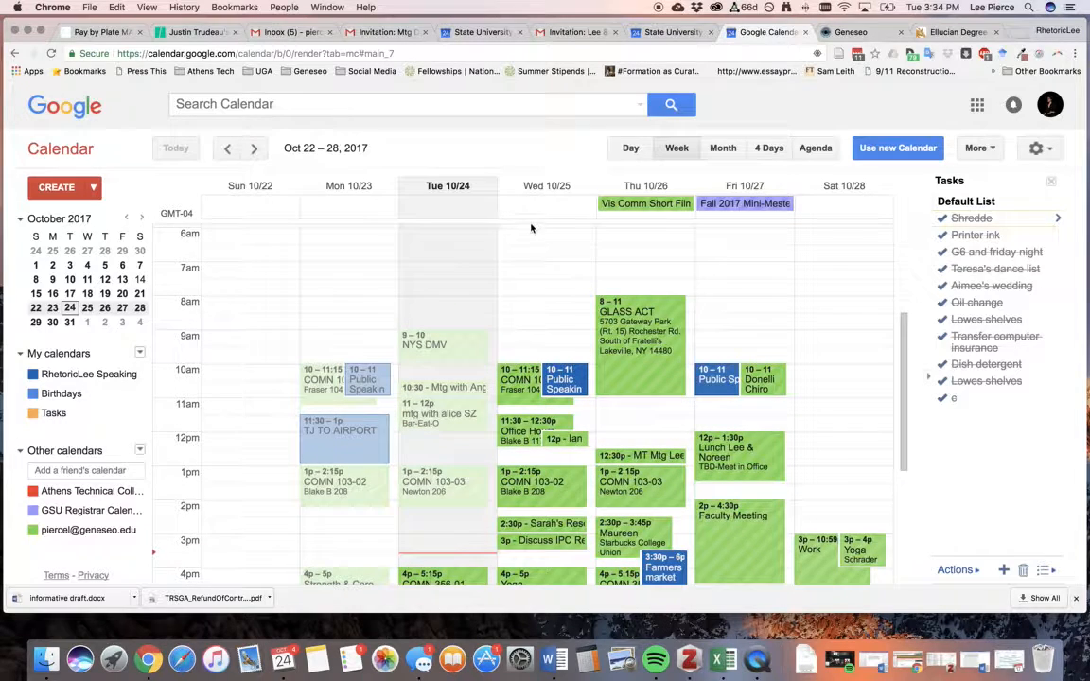
drag(529, 239, 530, 542)
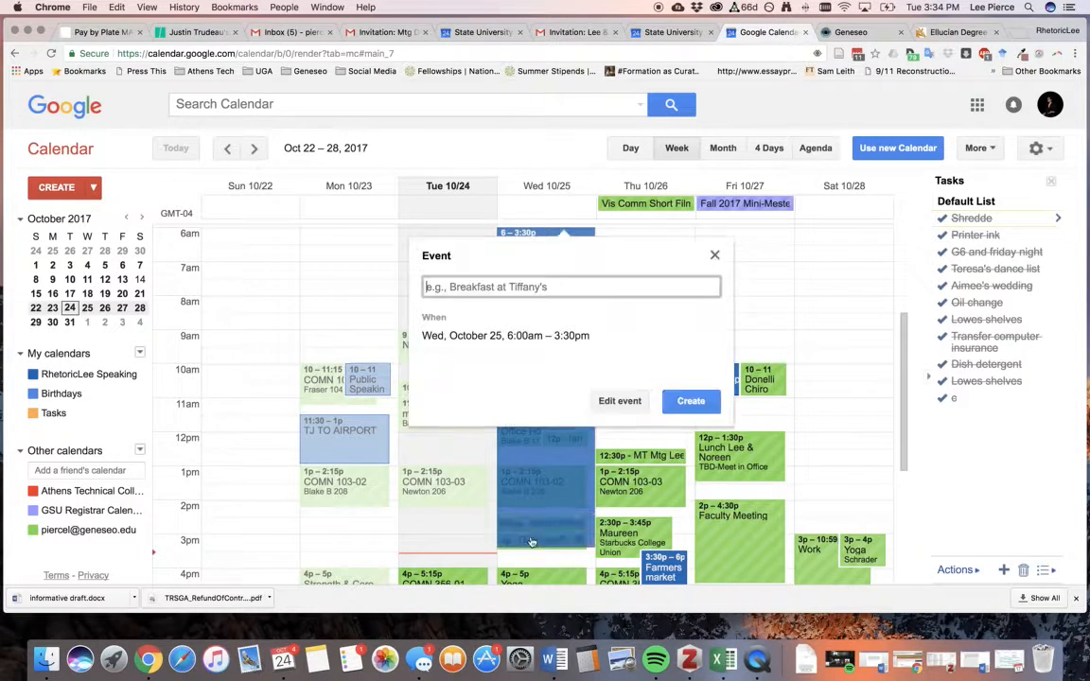
text(OFF)
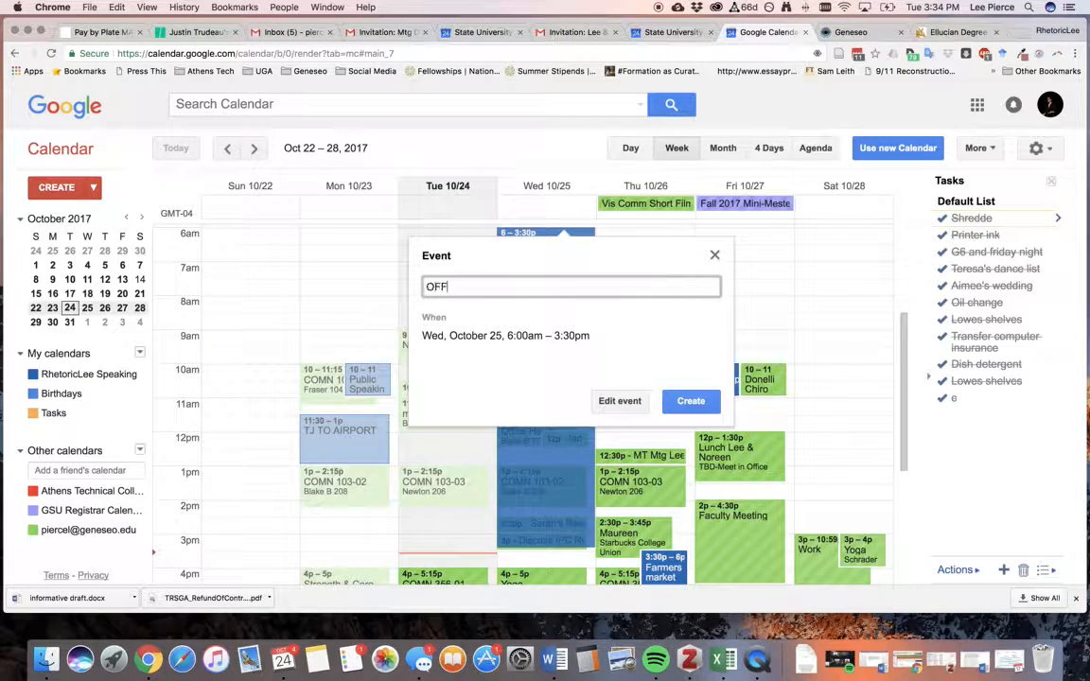
text( LIMITS WITHIN 24 HOURS--Bo)
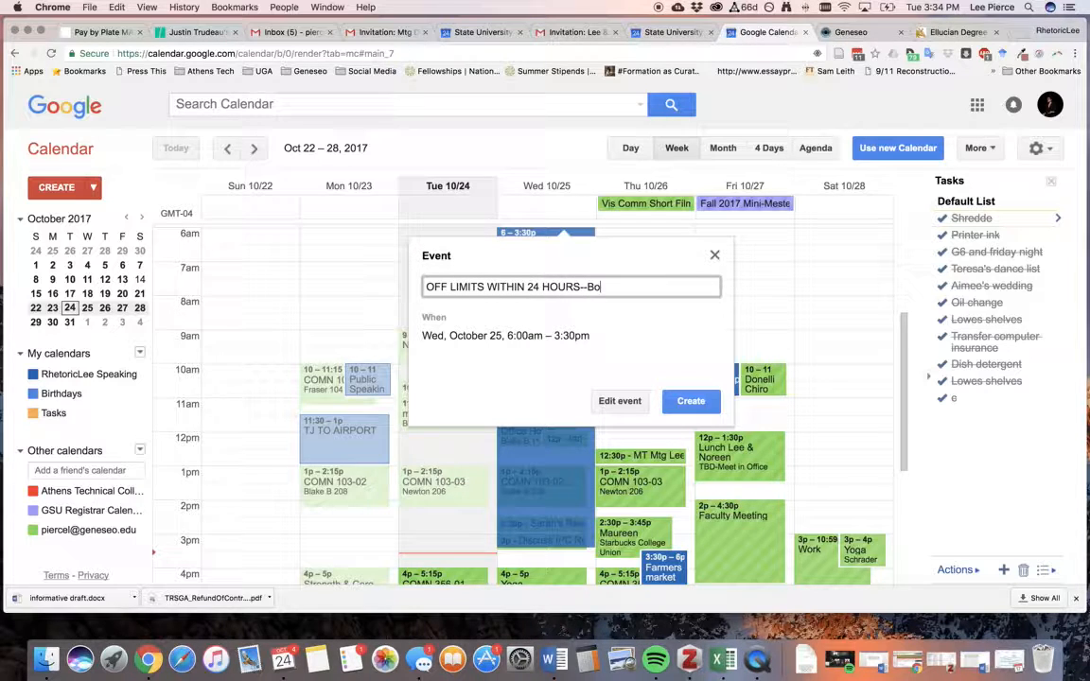
text(ok outside of the )
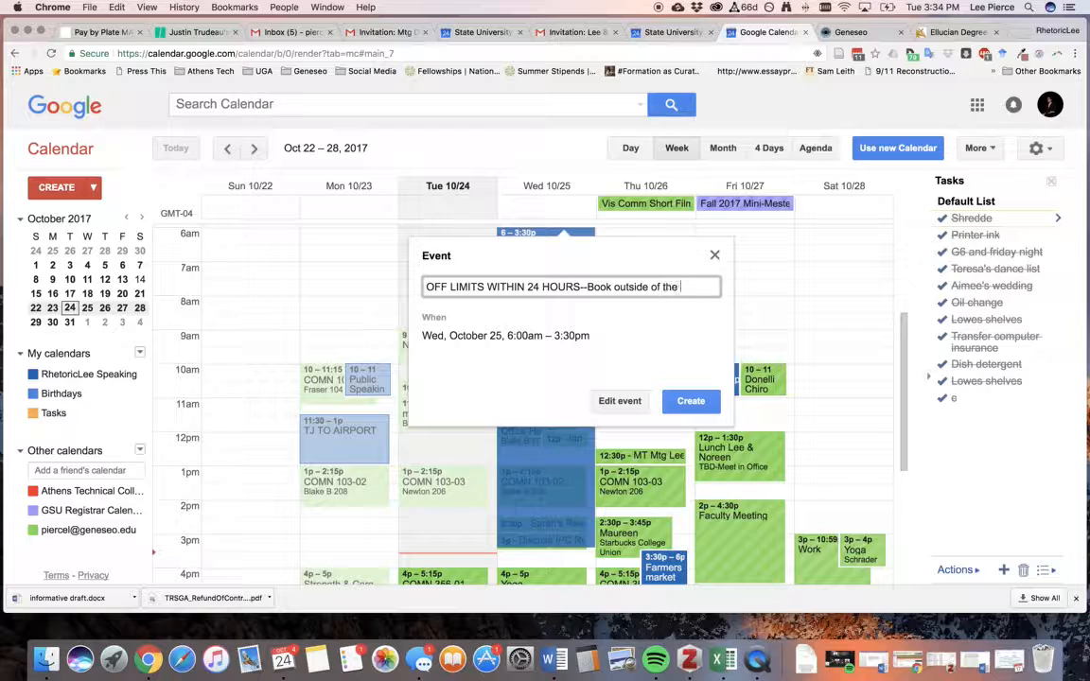
text(24 hour range)
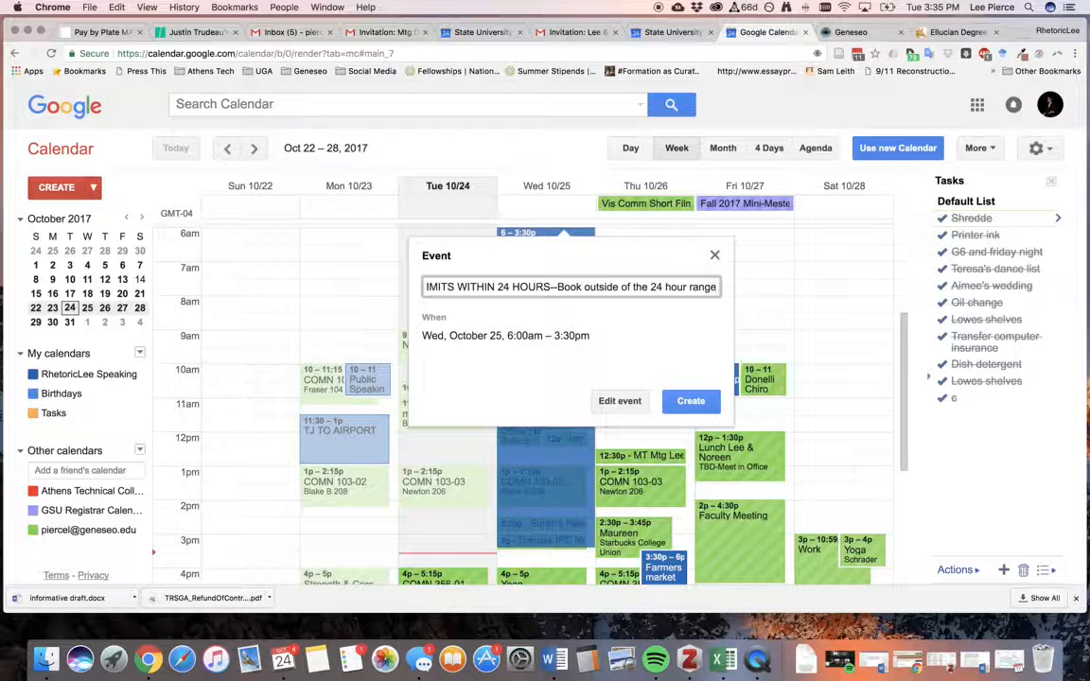
click(715, 256)
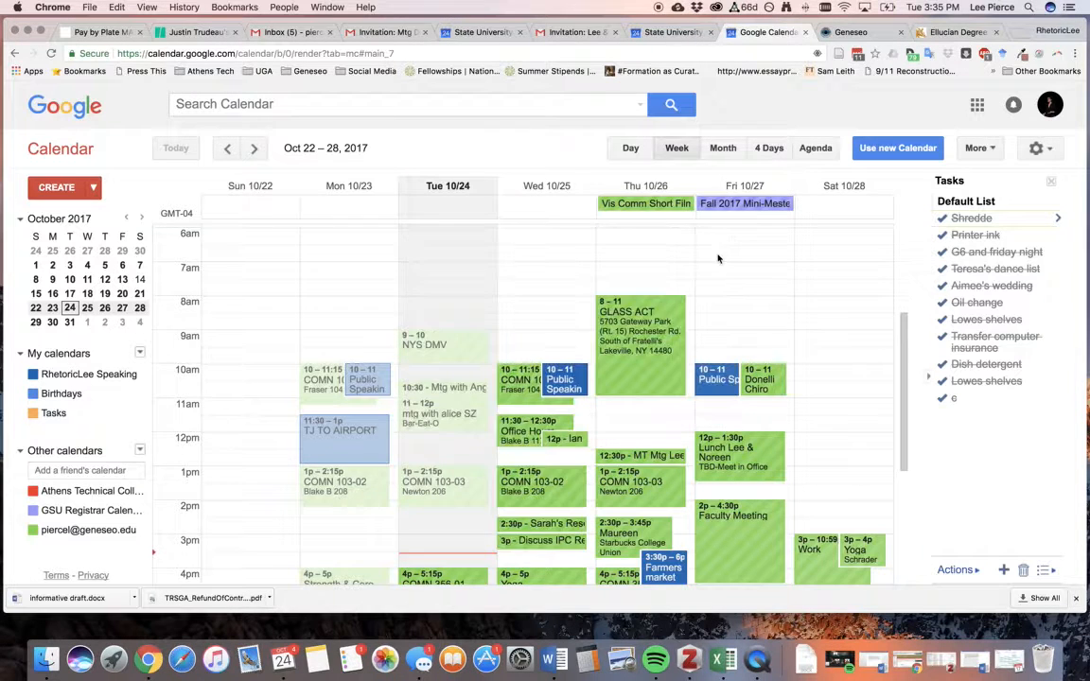